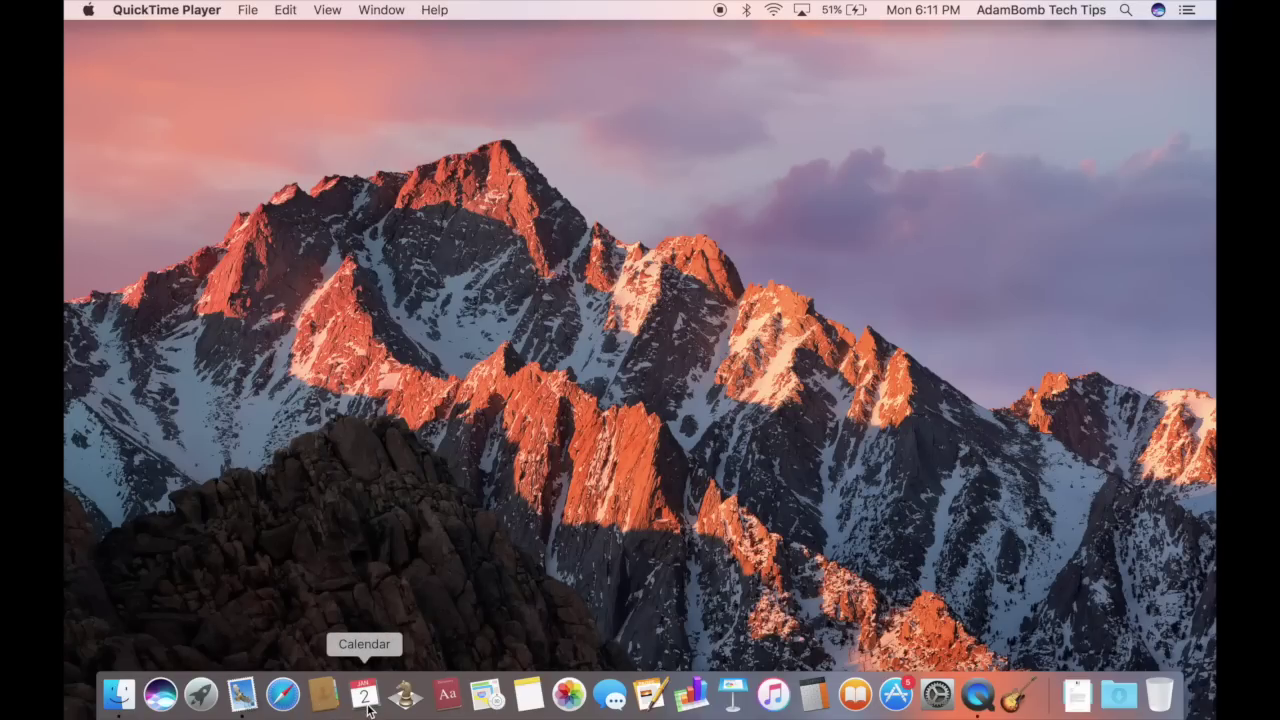
Launch Mail and open Mail > Accounts to browse the Internet Accounts provider list
click(237, 694)
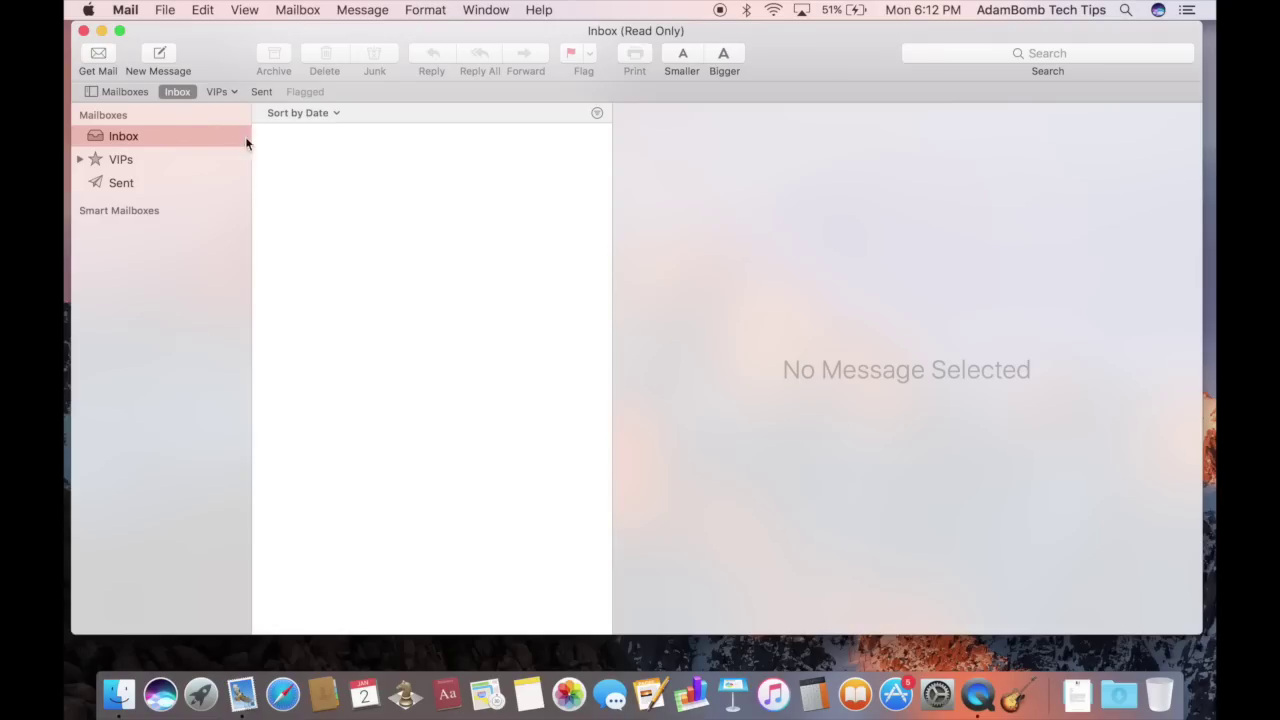
click(126, 10)
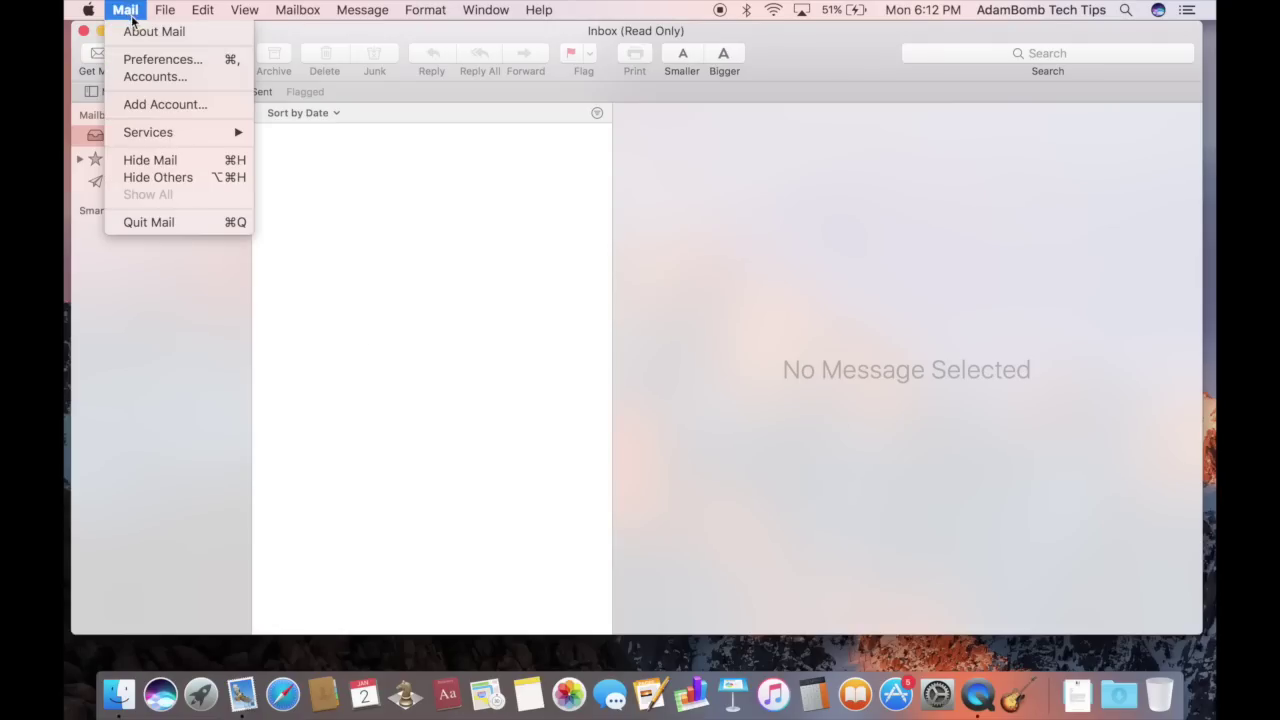
click(151, 77)
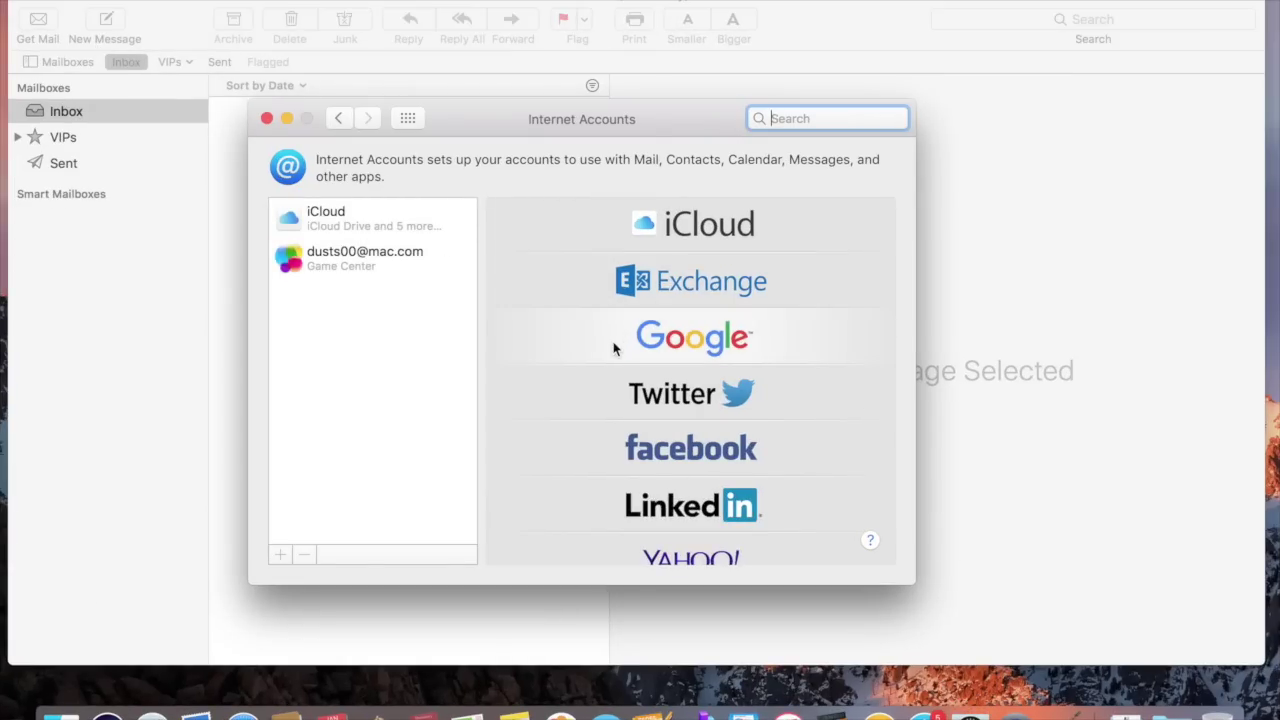
scroll(614, 347, down, 5)
scroll(614, 347, up, 3)
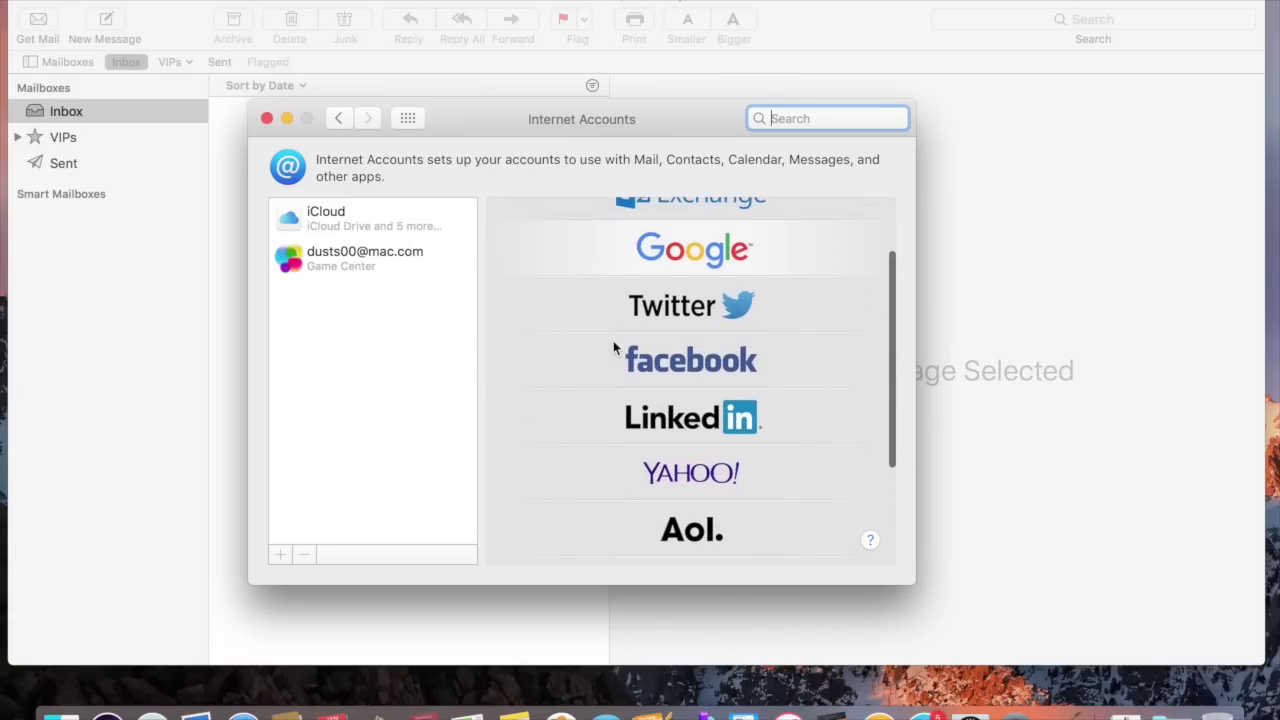
scroll(614, 347, up, 3)
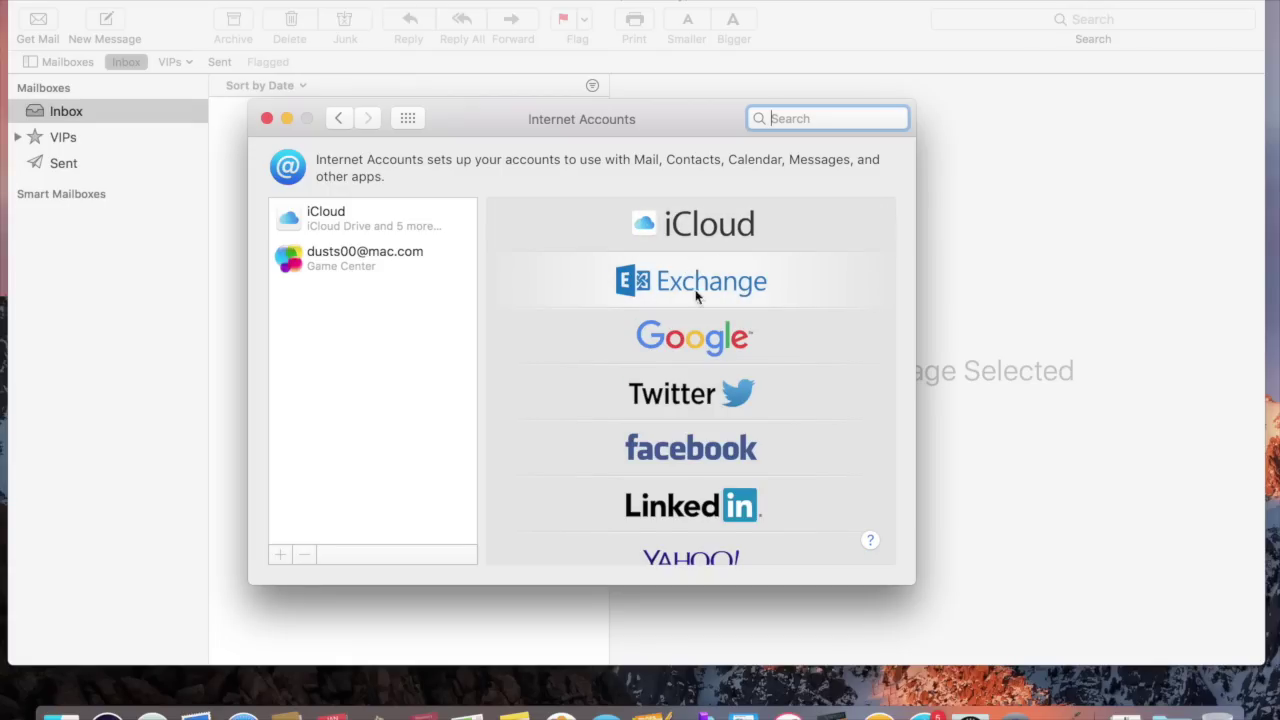
scroll(707, 495, down, 5)
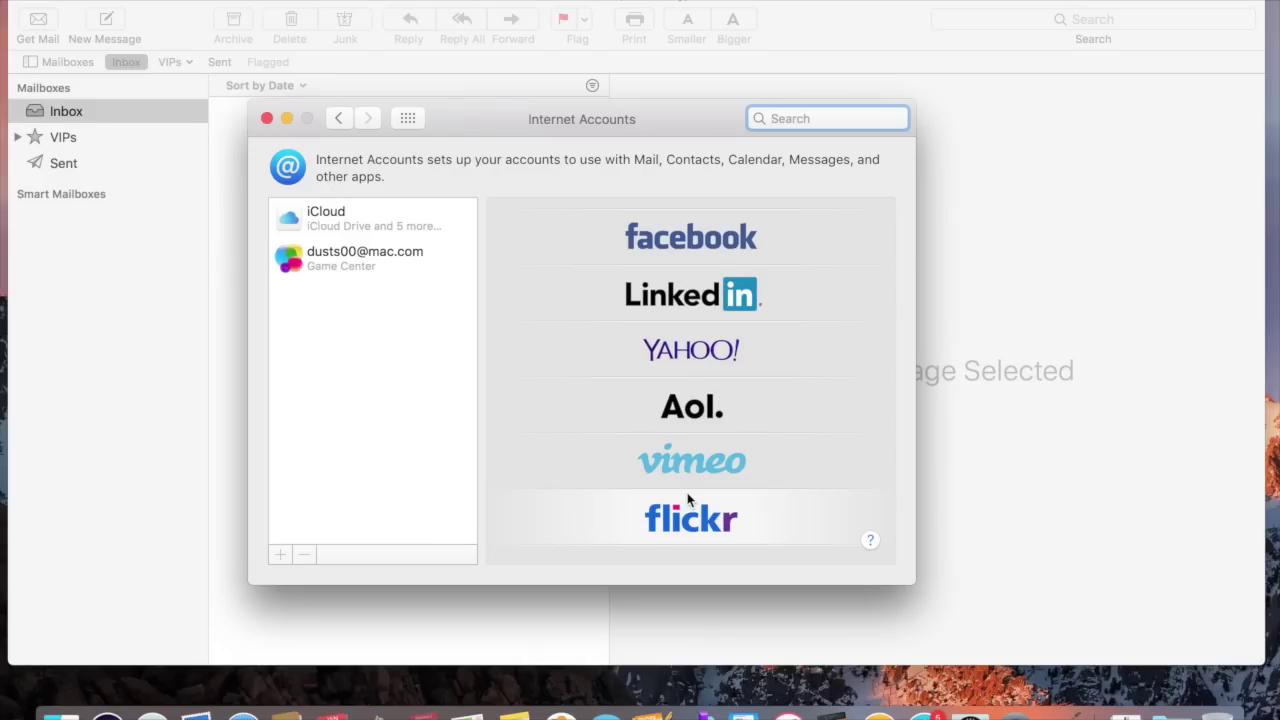
scroll(688, 498, up, 5)
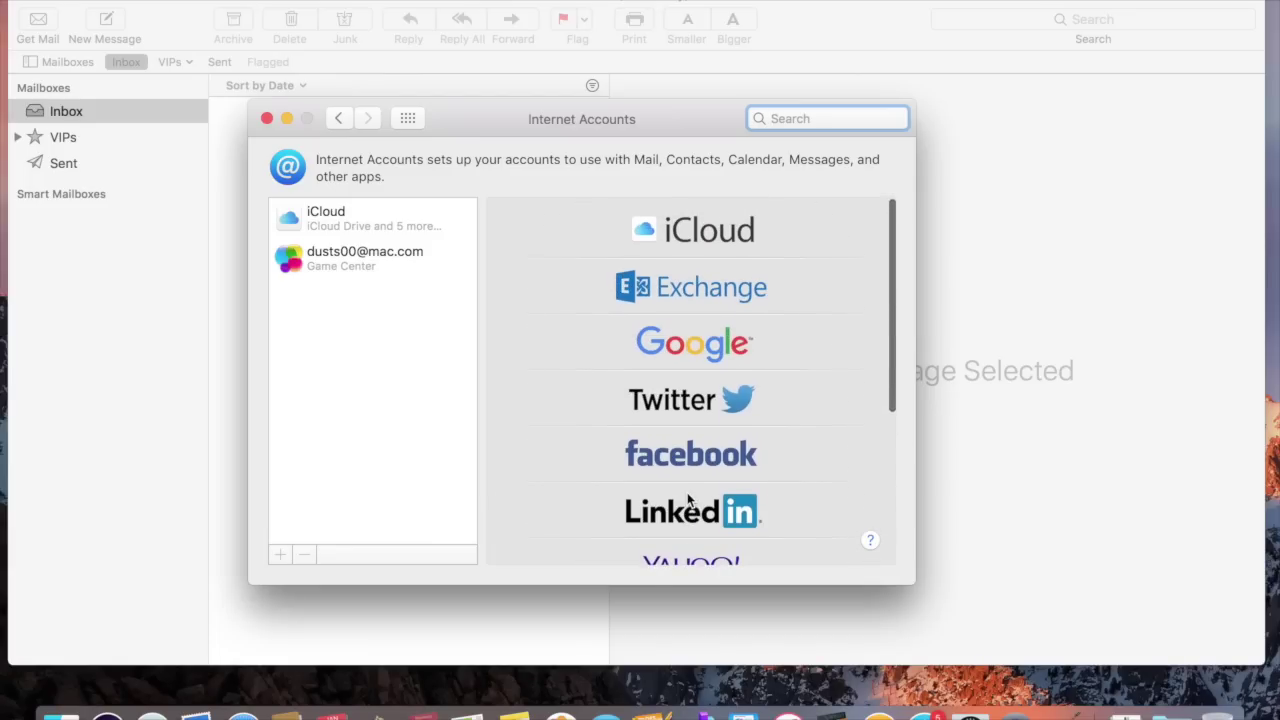
Sign in to a Google account by entering the account's email address and password
click(653, 327)
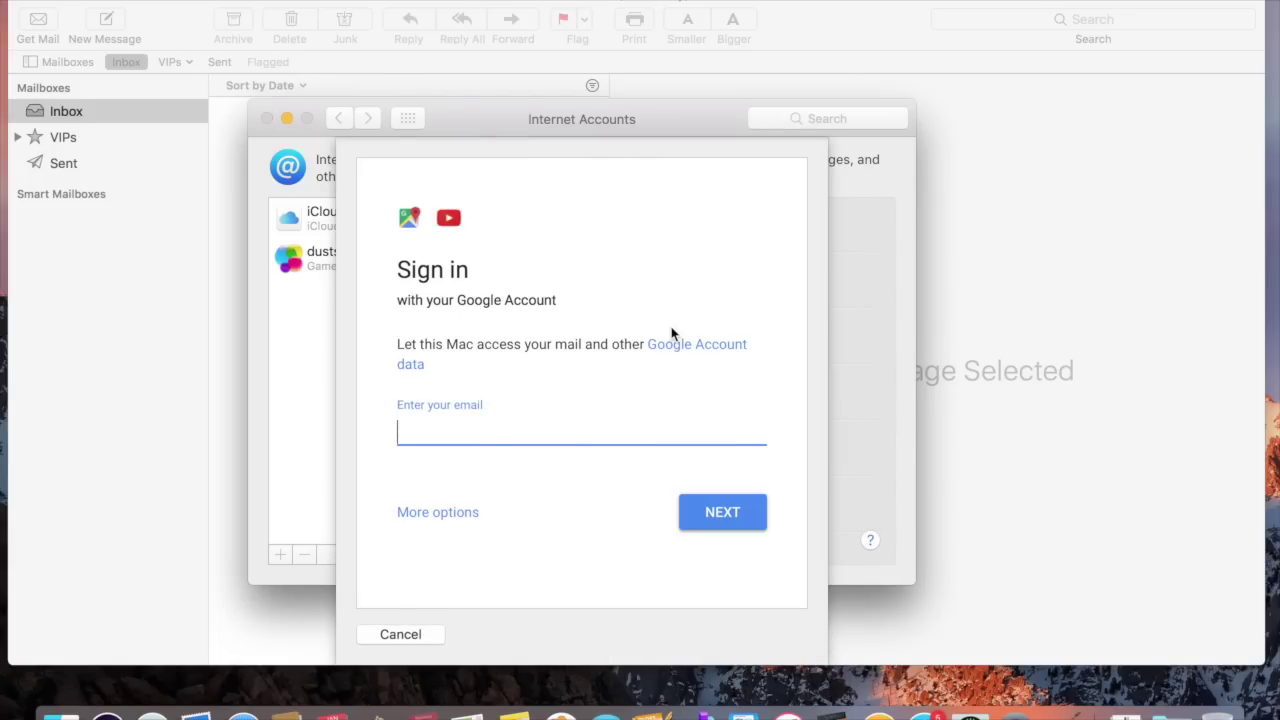
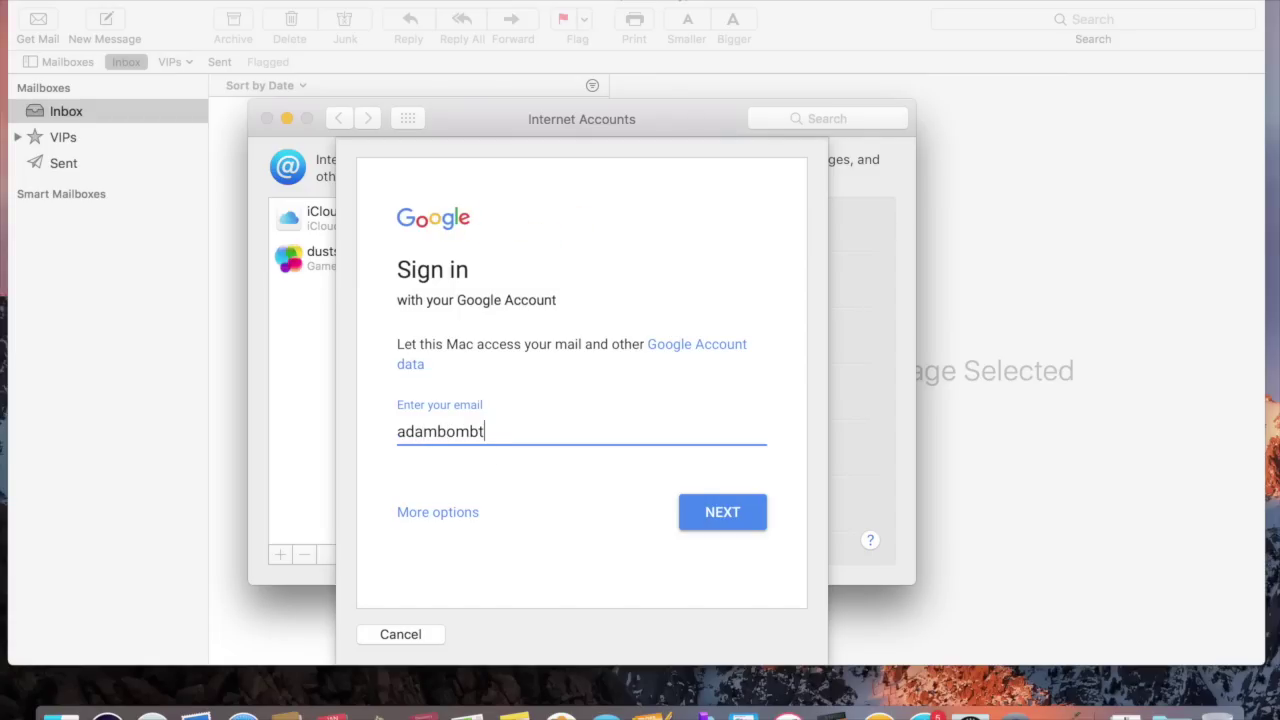
key(Return)
text(•••••••••••)
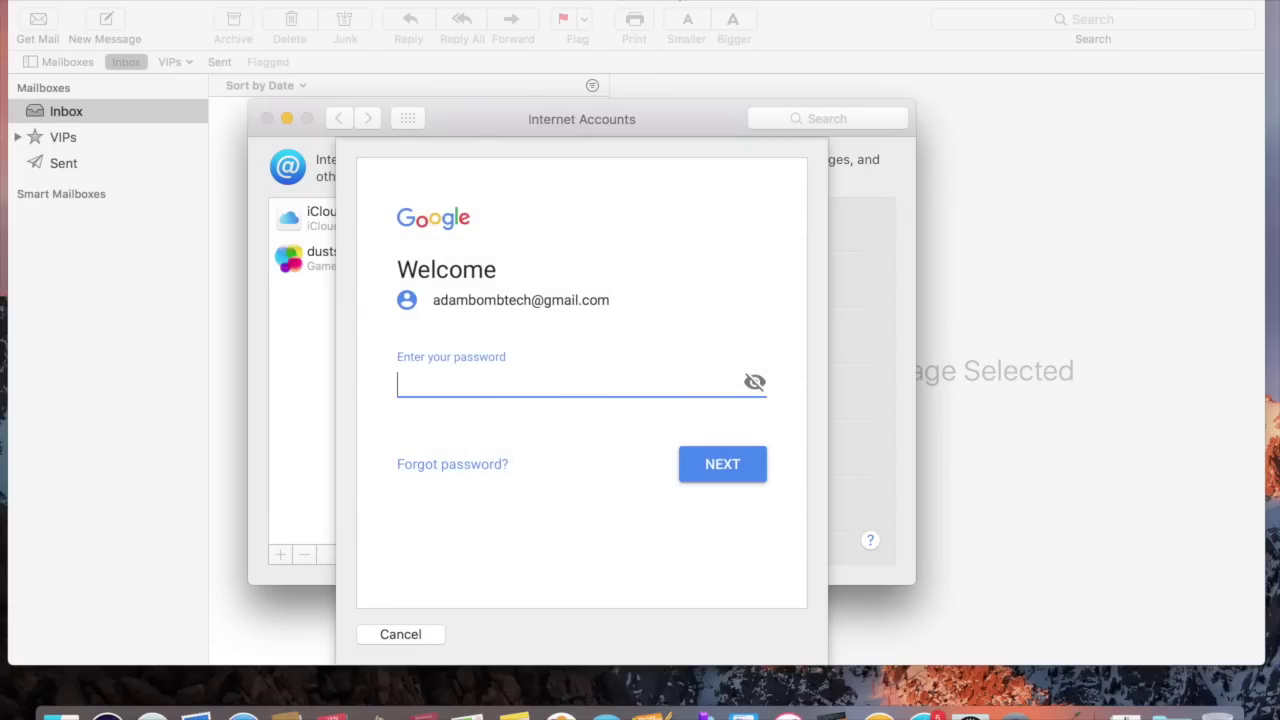
key(Return)
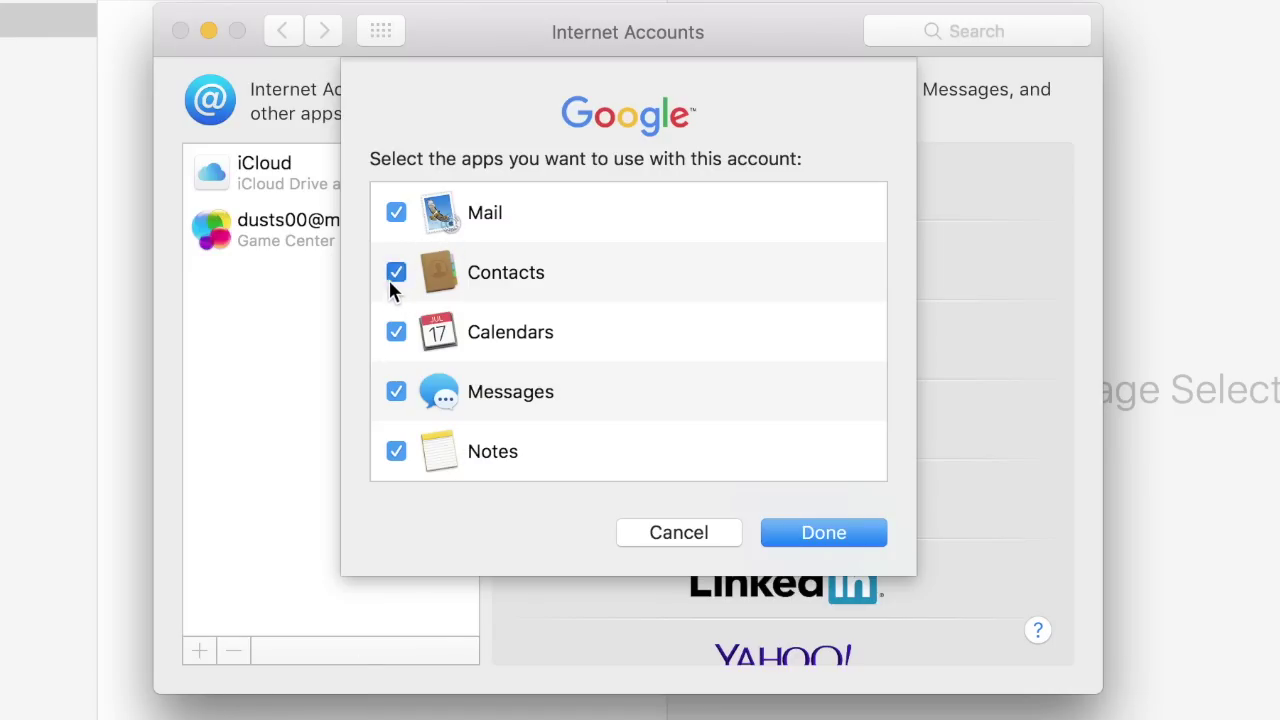
Confirm the Google account with all apps enabled and close Internet Accounts
click(823, 533)
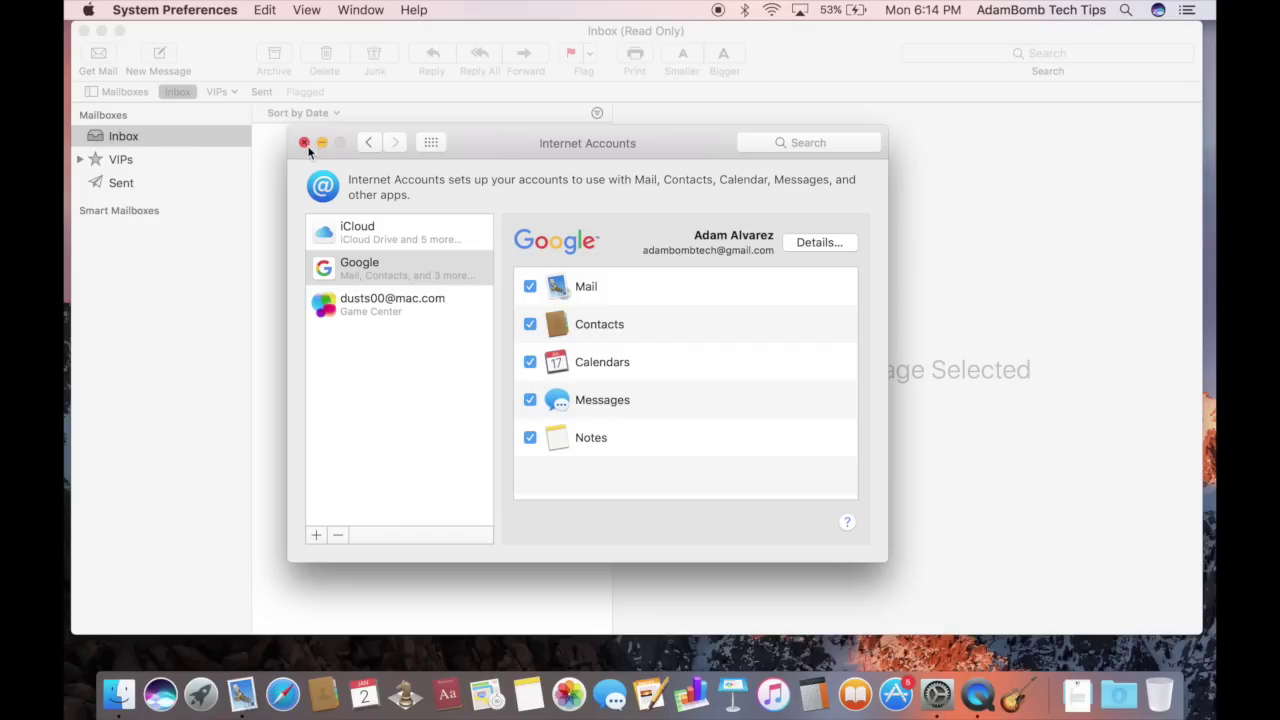
click(304, 143)
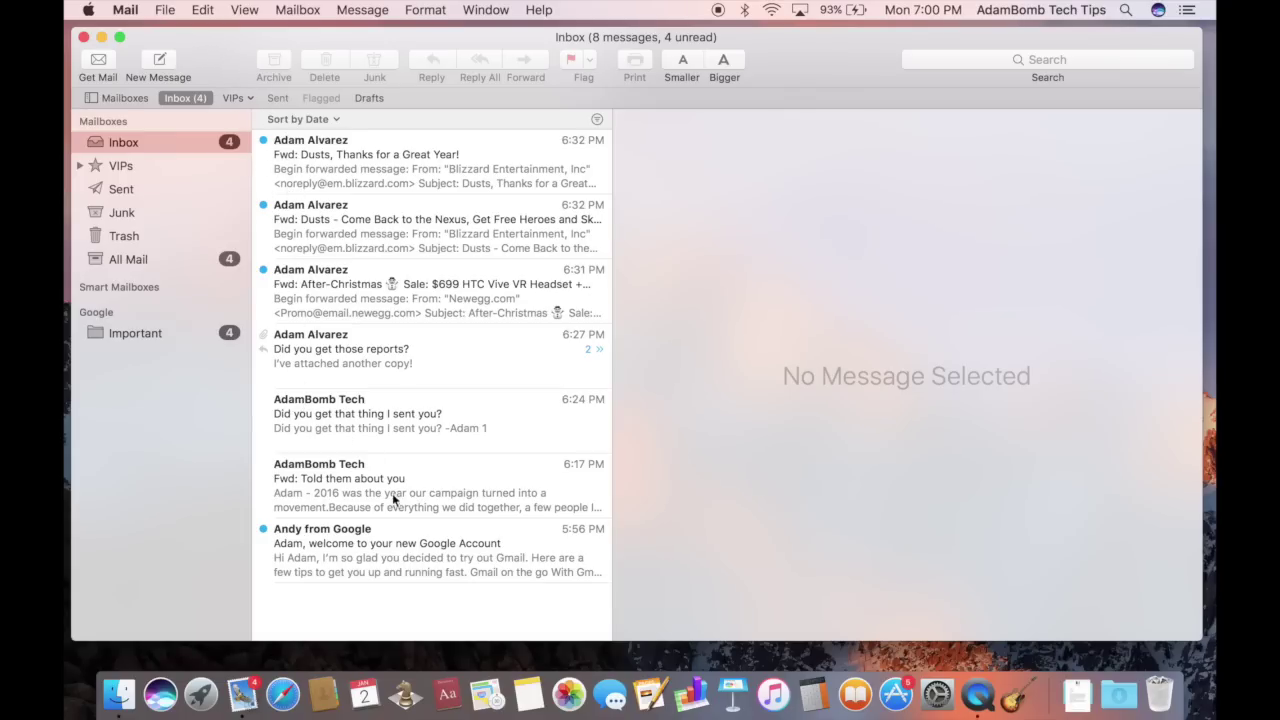
Read the Google welcome message in the preview pane
click(347, 553)
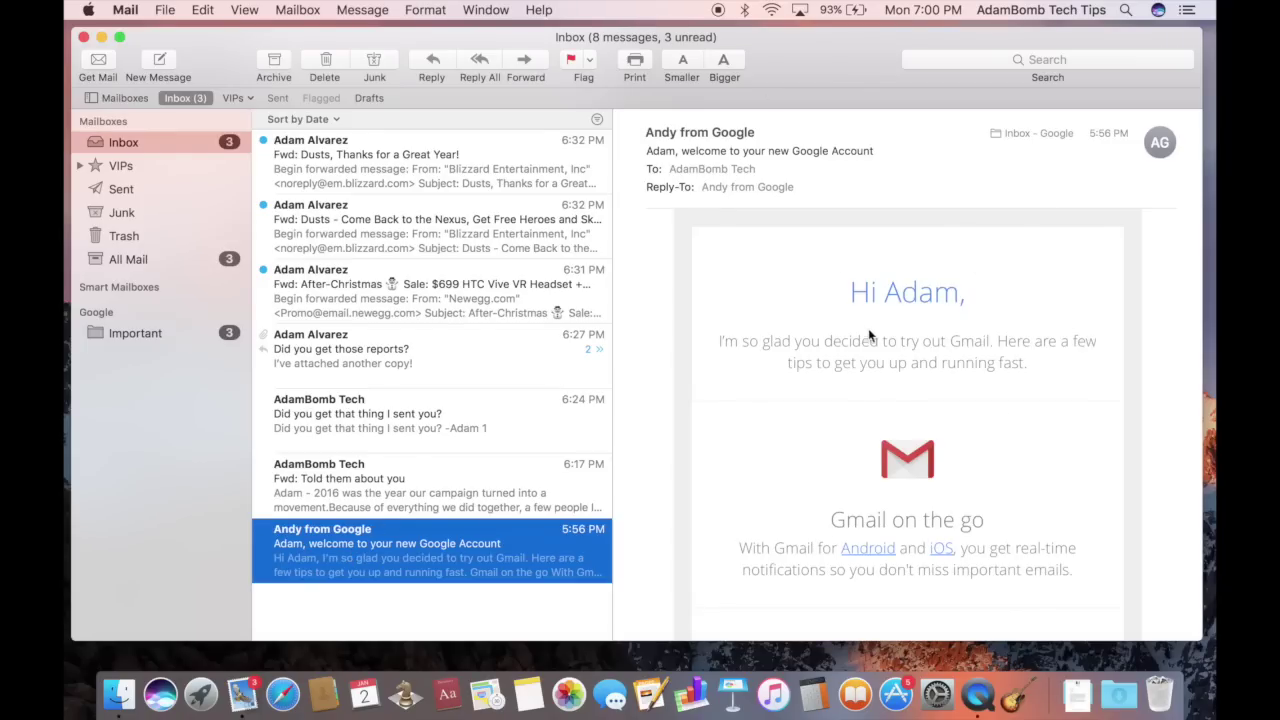
scroll(880, 360, down, 10)
scroll(858, 365, up, 4)
scroll(858, 365, up, 5)
Open the welcome message in its own window, reposition and enlarge it, then close it
double_click(337, 547)
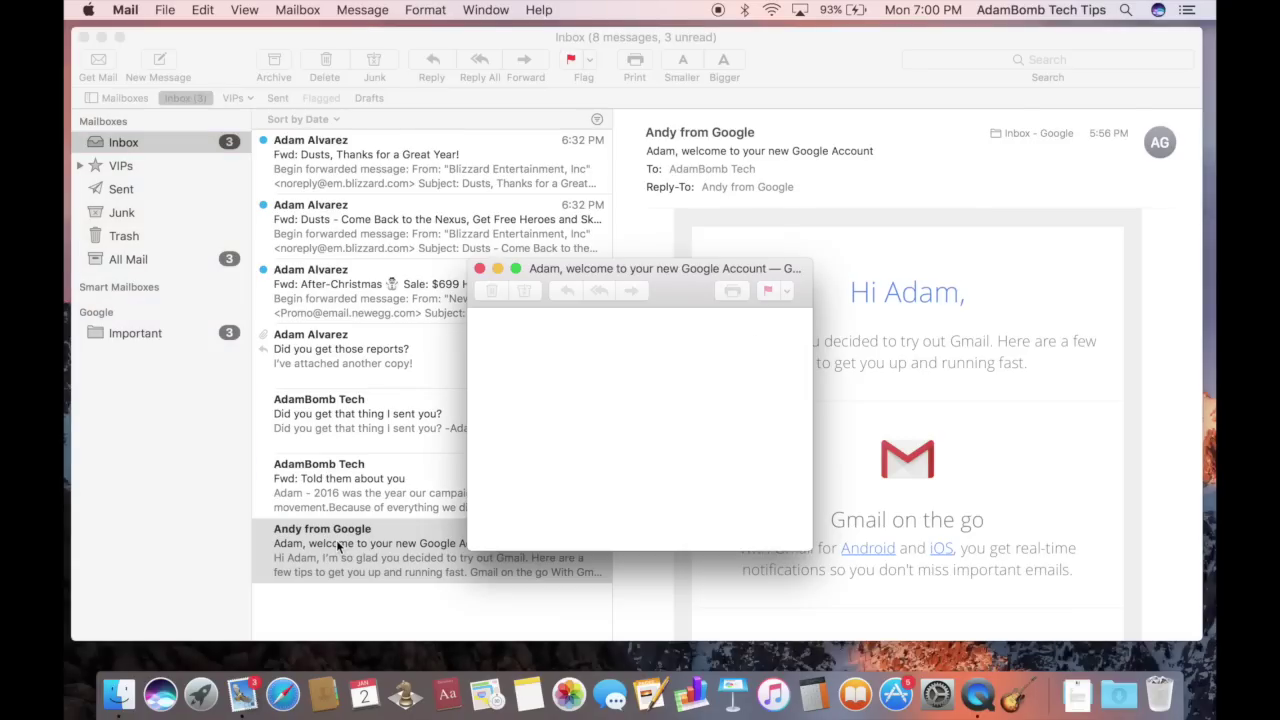
drag(691, 281, 639, 157)
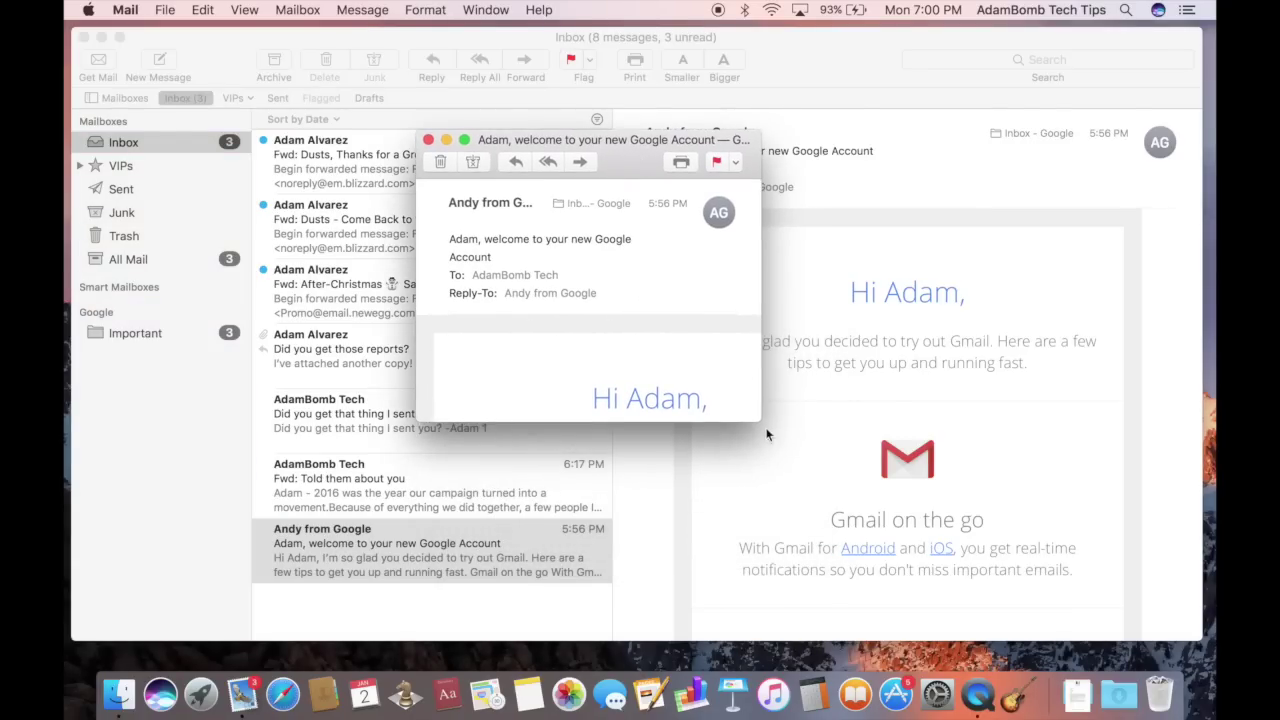
drag(760, 420, 1000, 592)
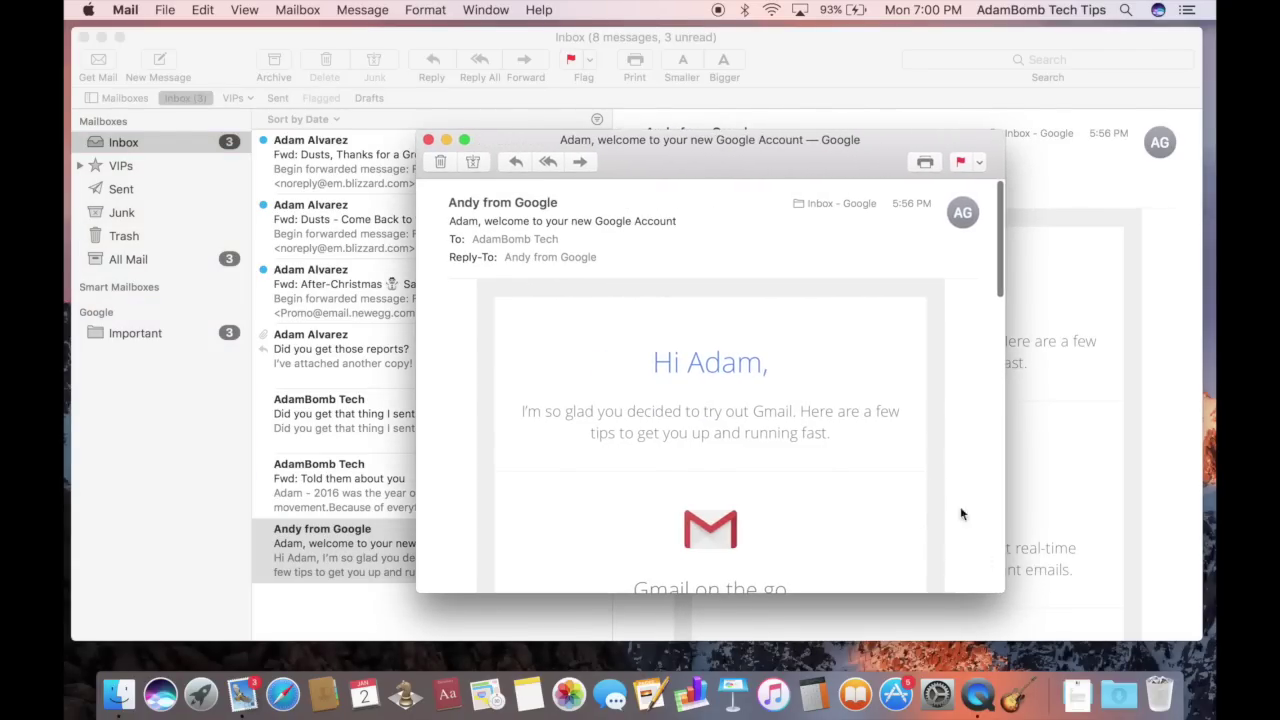
drag(703, 169, 792, 117)
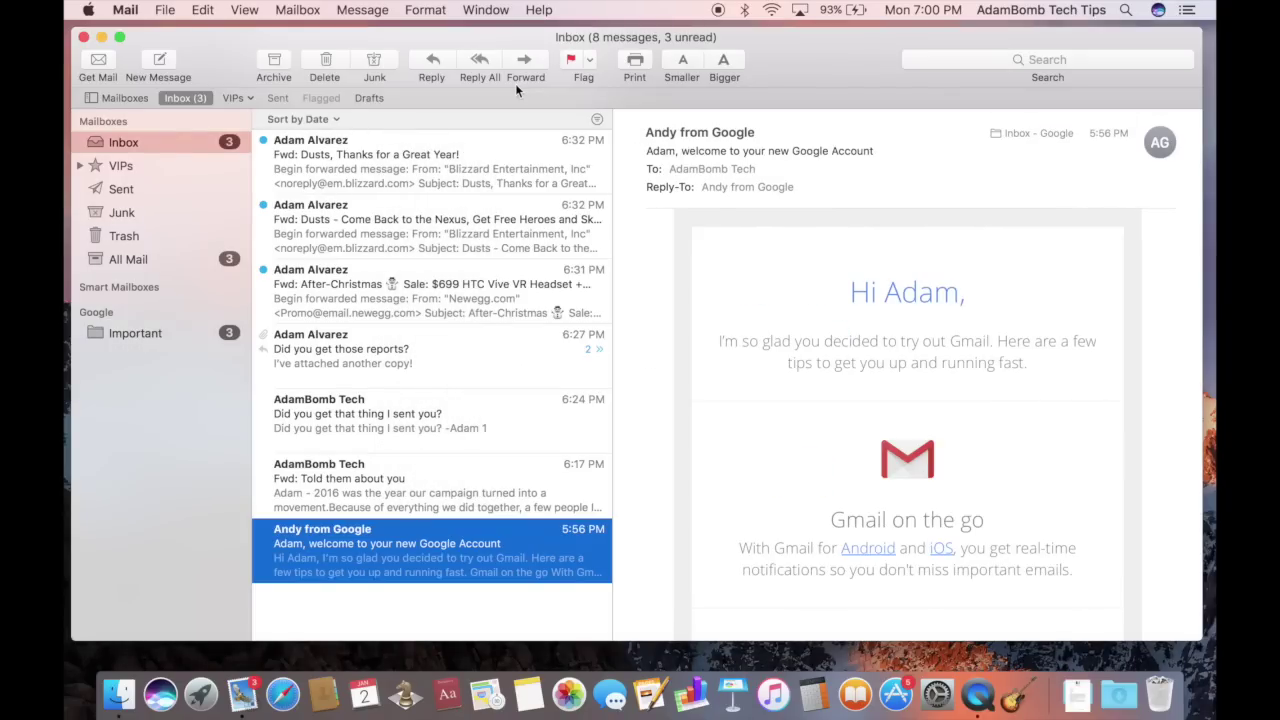
click(340, 413)
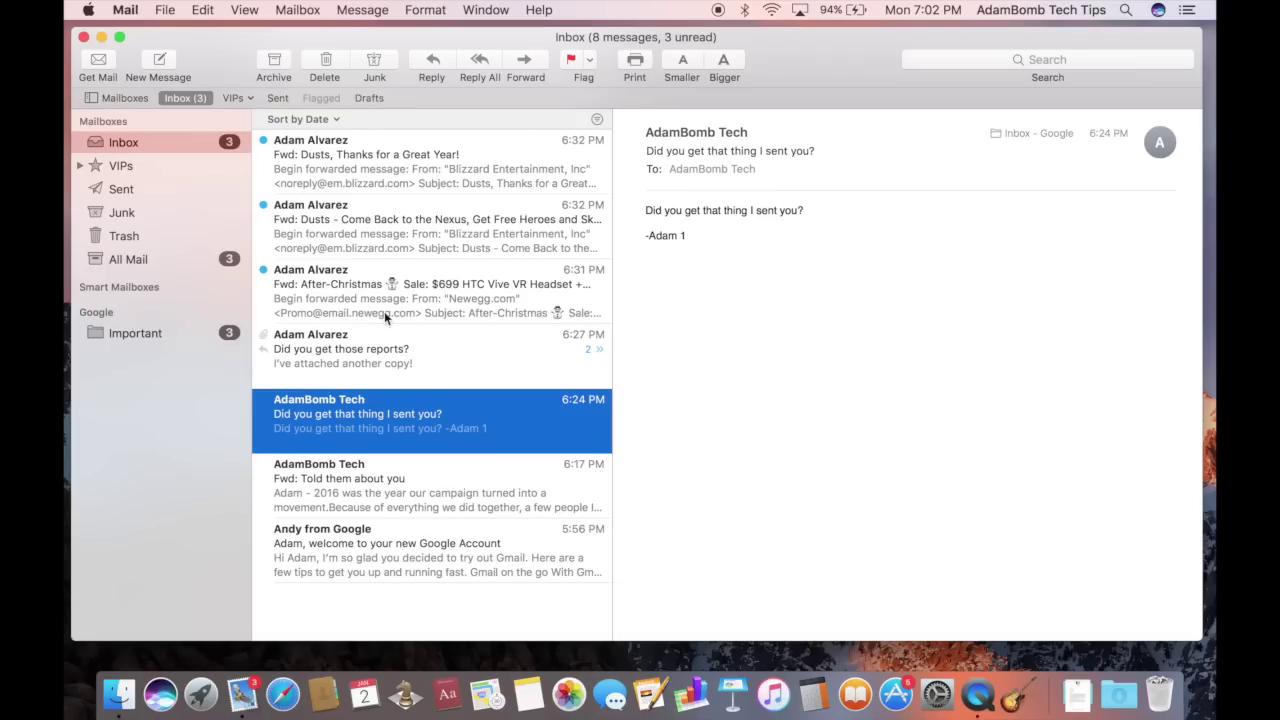
click(325, 119)
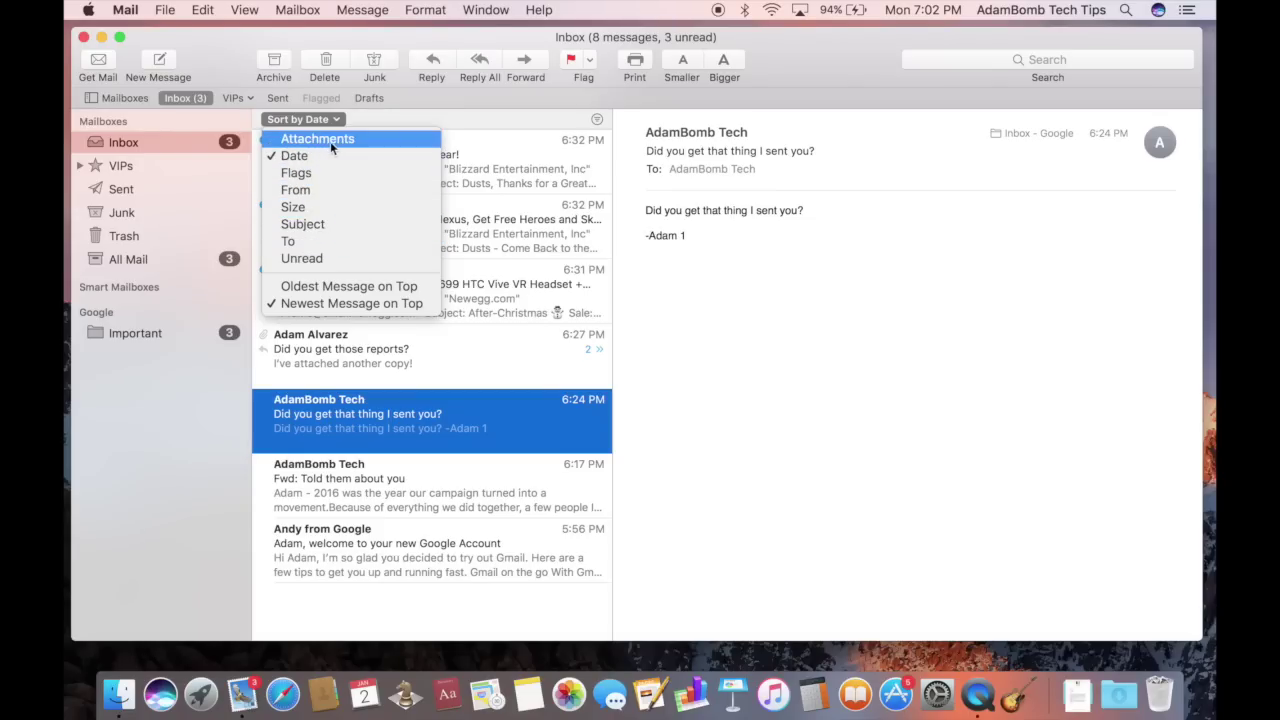
click(354, 123)
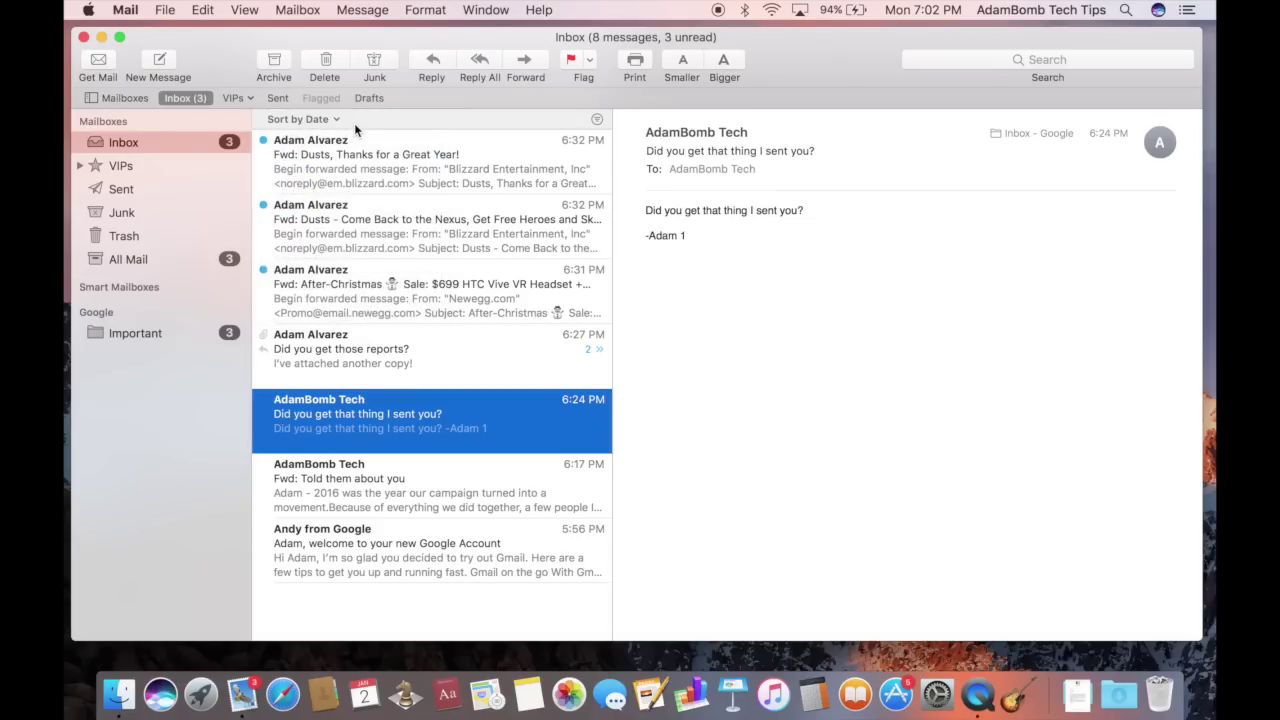
click(597, 120)
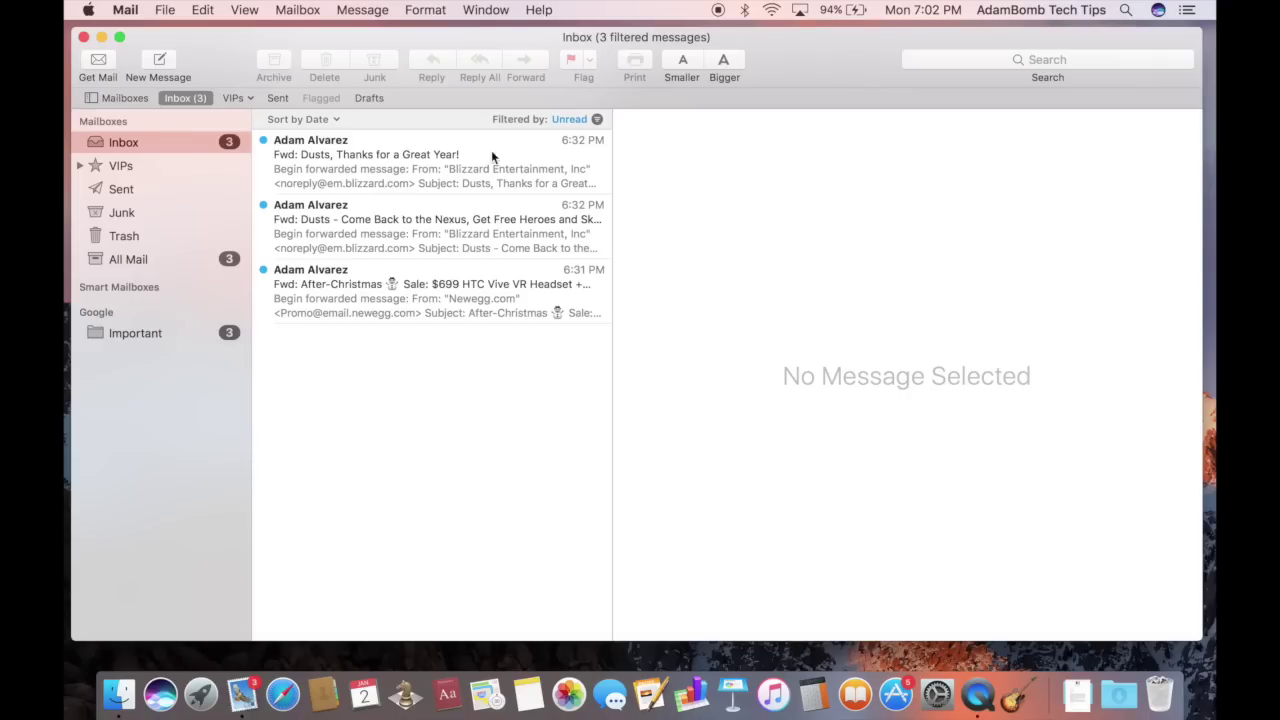
click(597, 120)
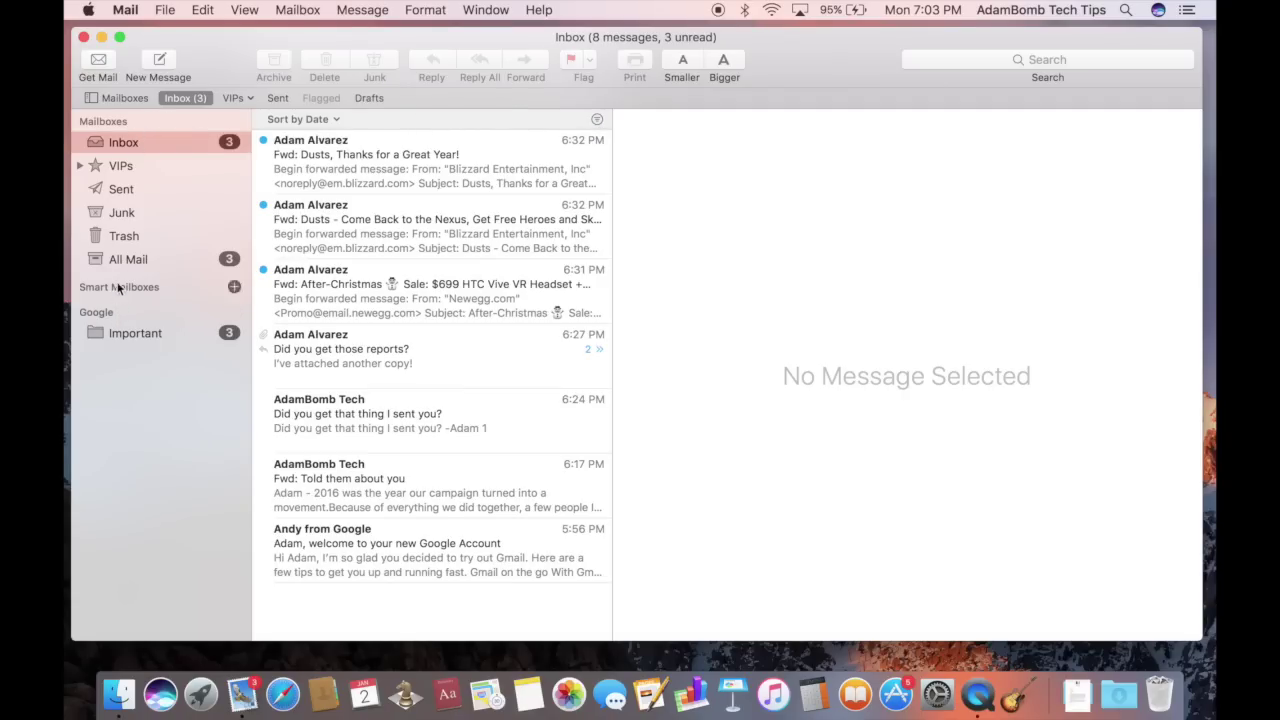
Browse the Trash, Sent and Drafts mailboxes, returning to Inbox with the mailbox list shown
click(130, 187)
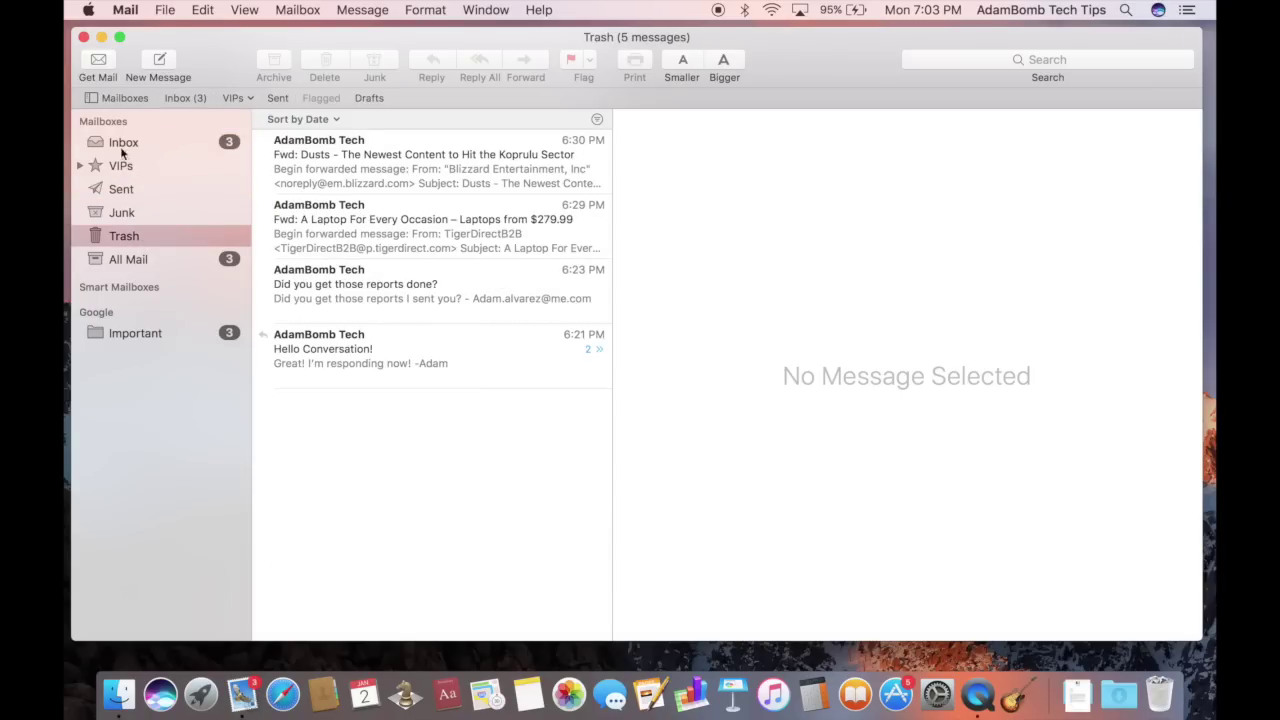
click(121, 142)
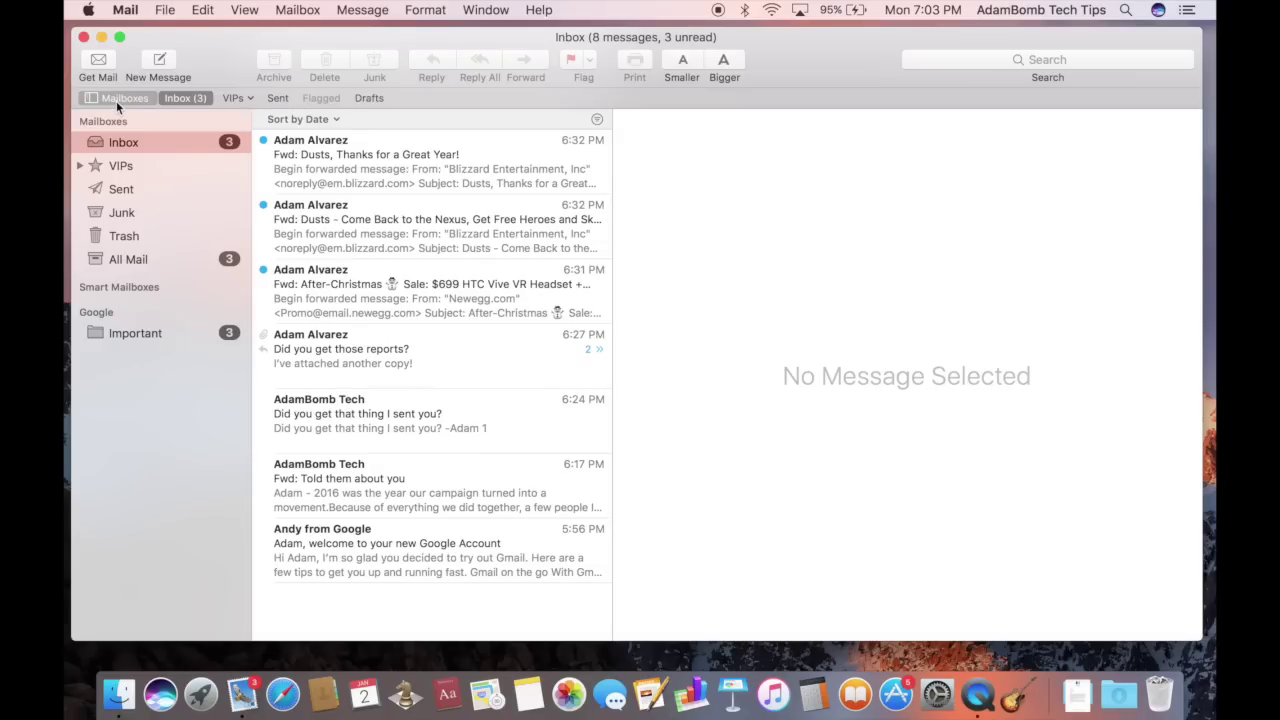
click(114, 100)
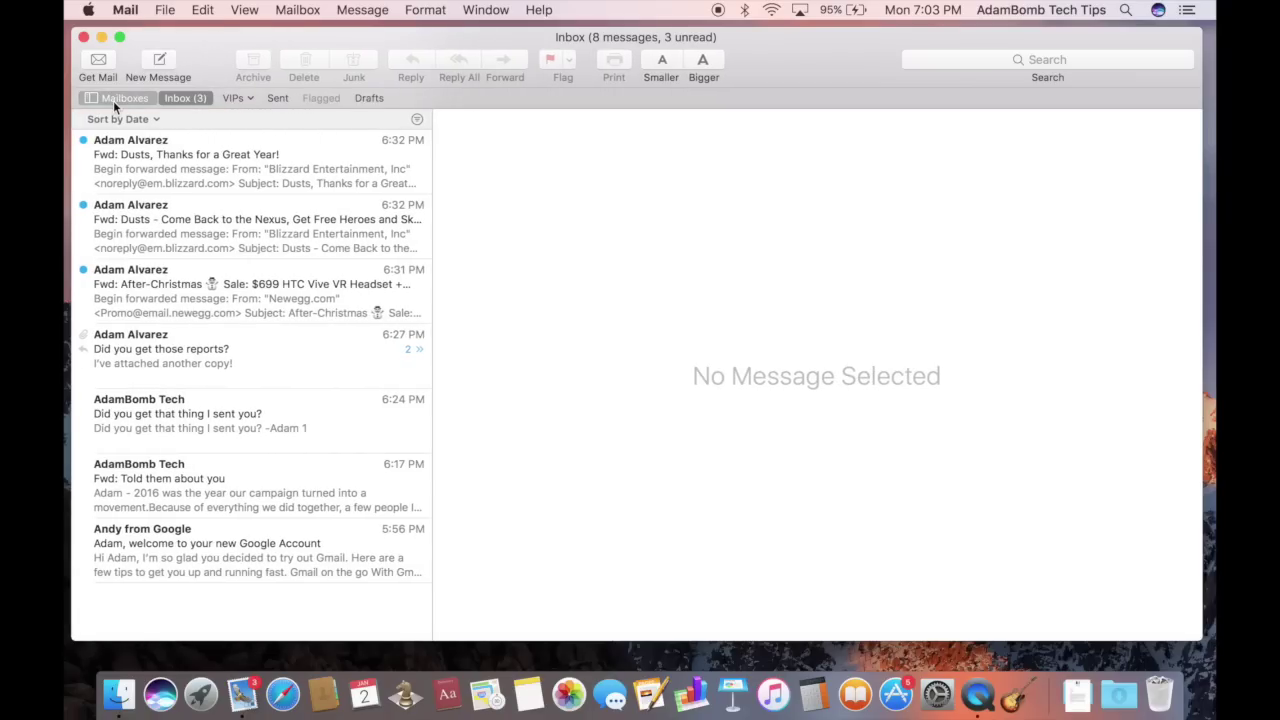
click(277, 98)
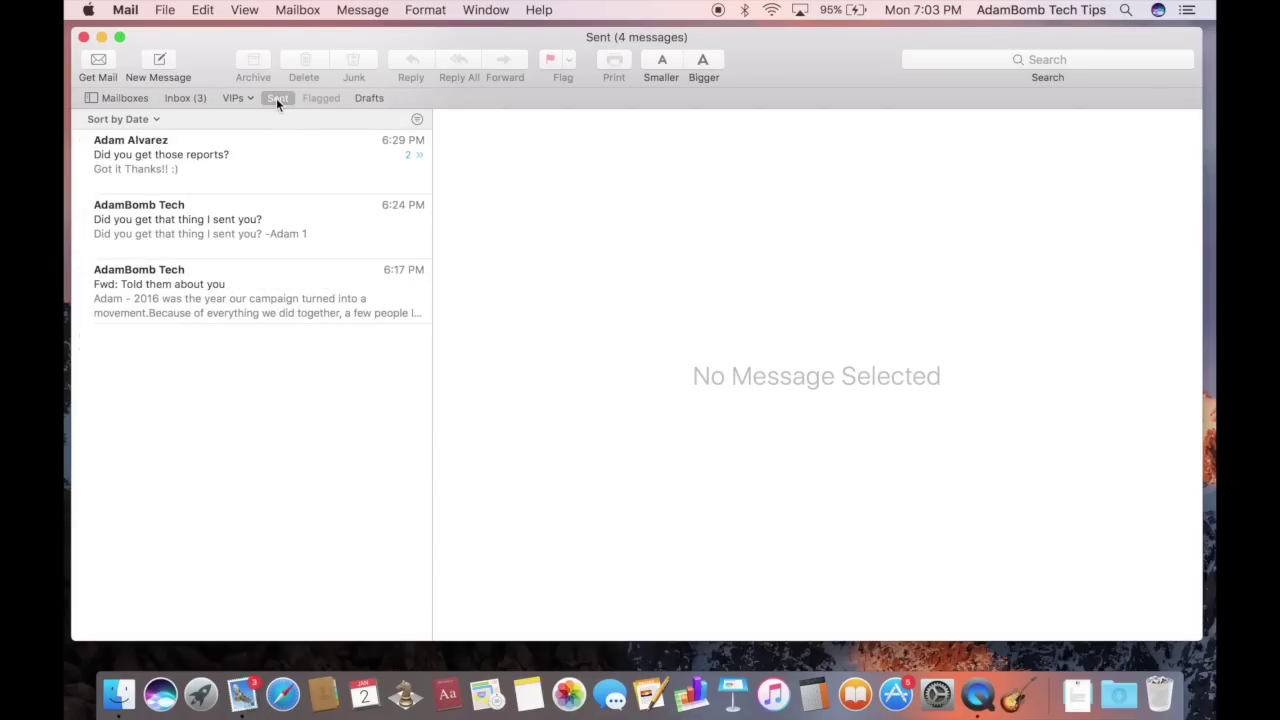
click(372, 99)
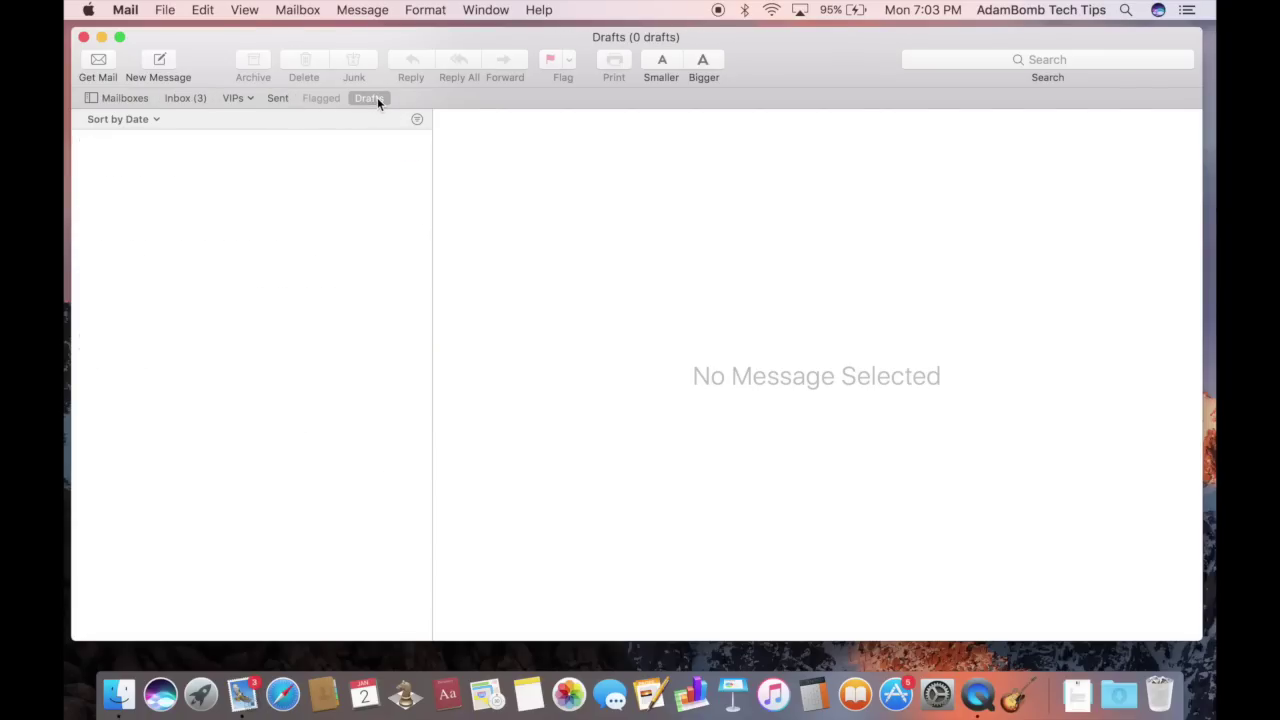
click(182, 98)
click(138, 97)
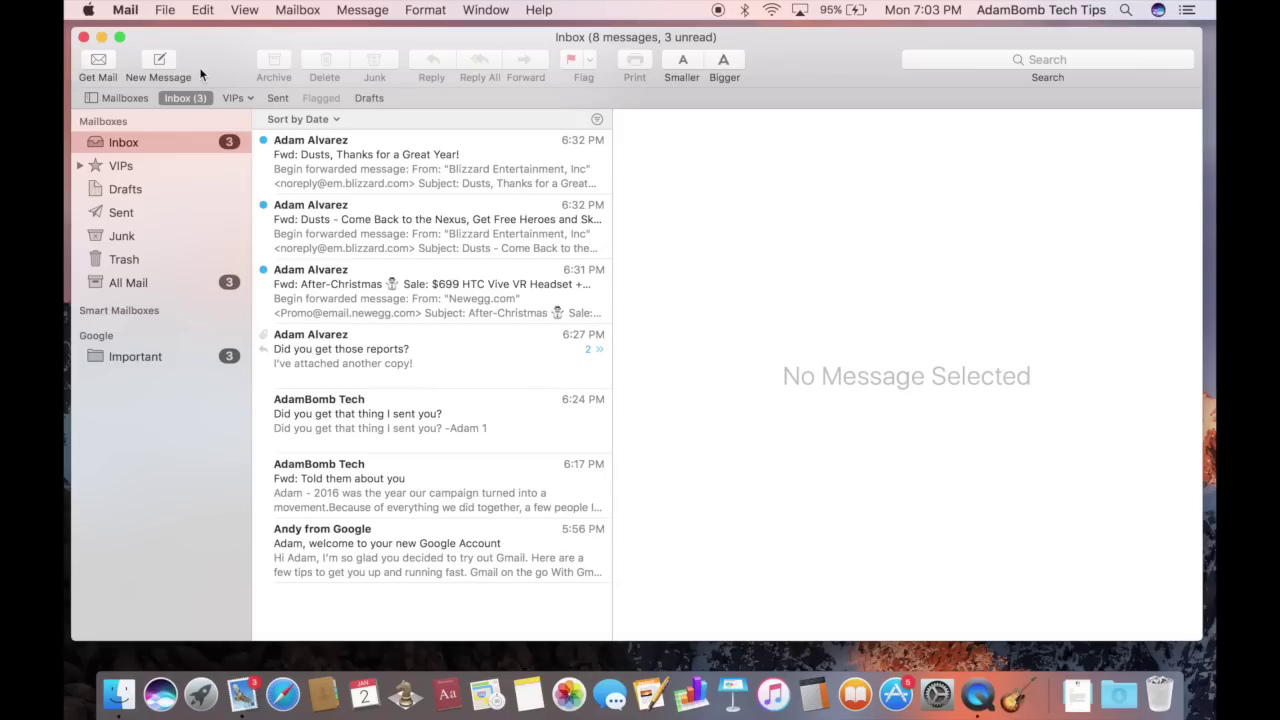
Check for new mail, flag the 6:24 PM message, and view Flagged before returning to Inbox
click(100, 70)
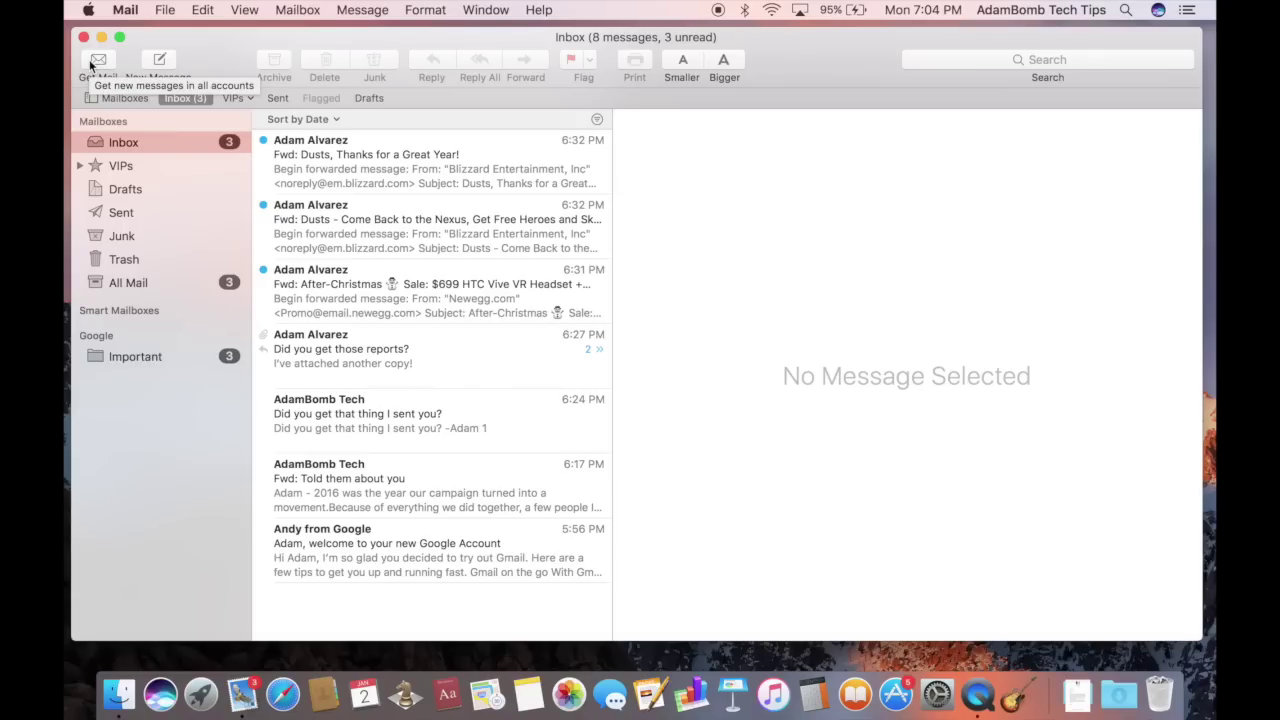
click(90, 62)
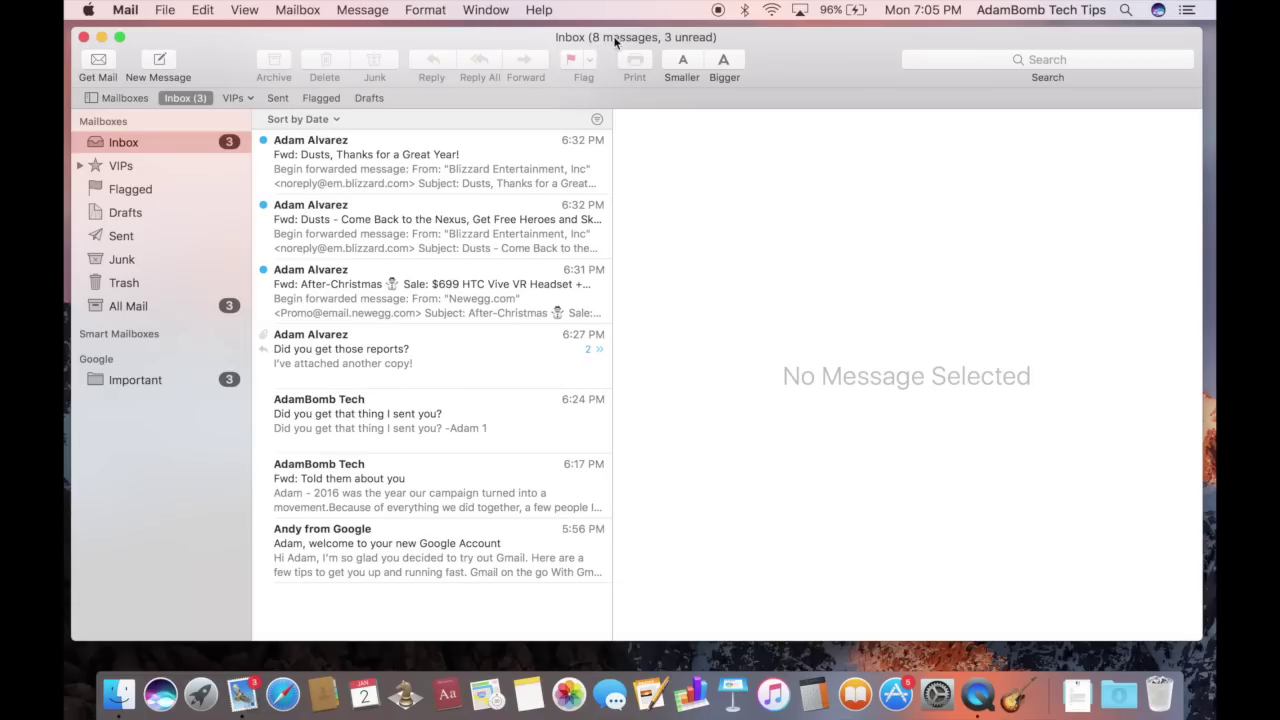
click(345, 415)
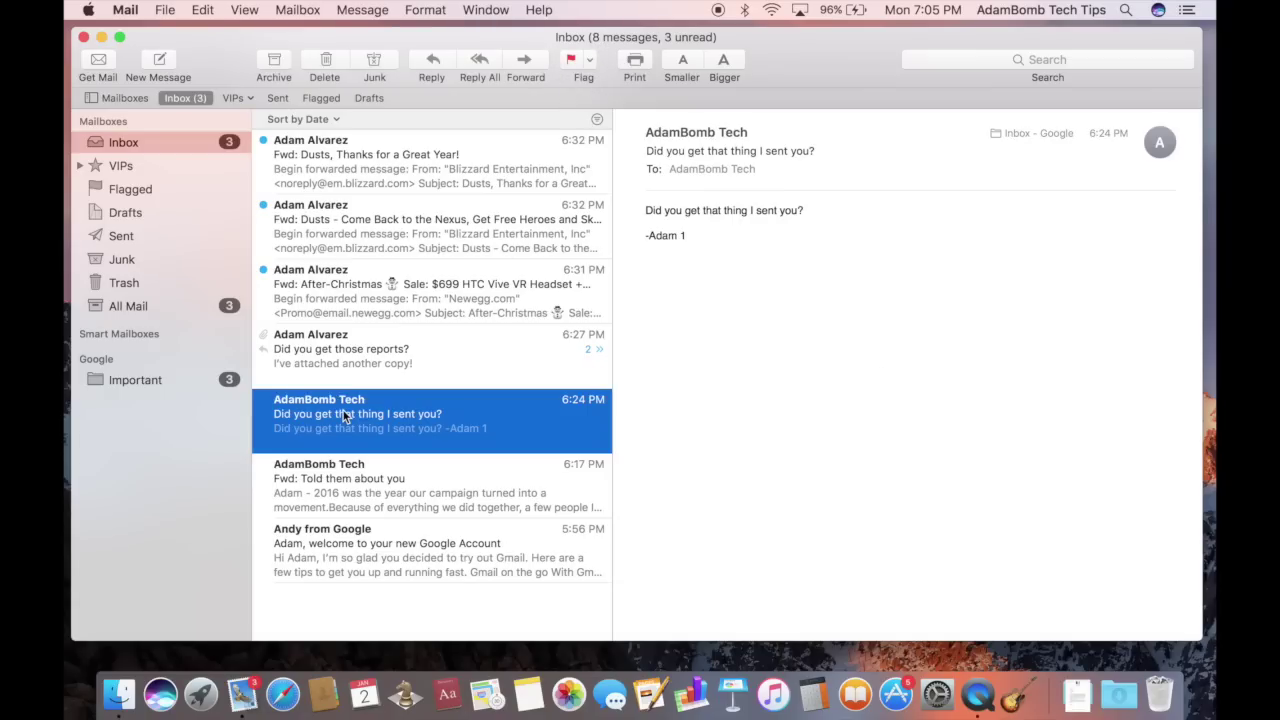
click(575, 64)
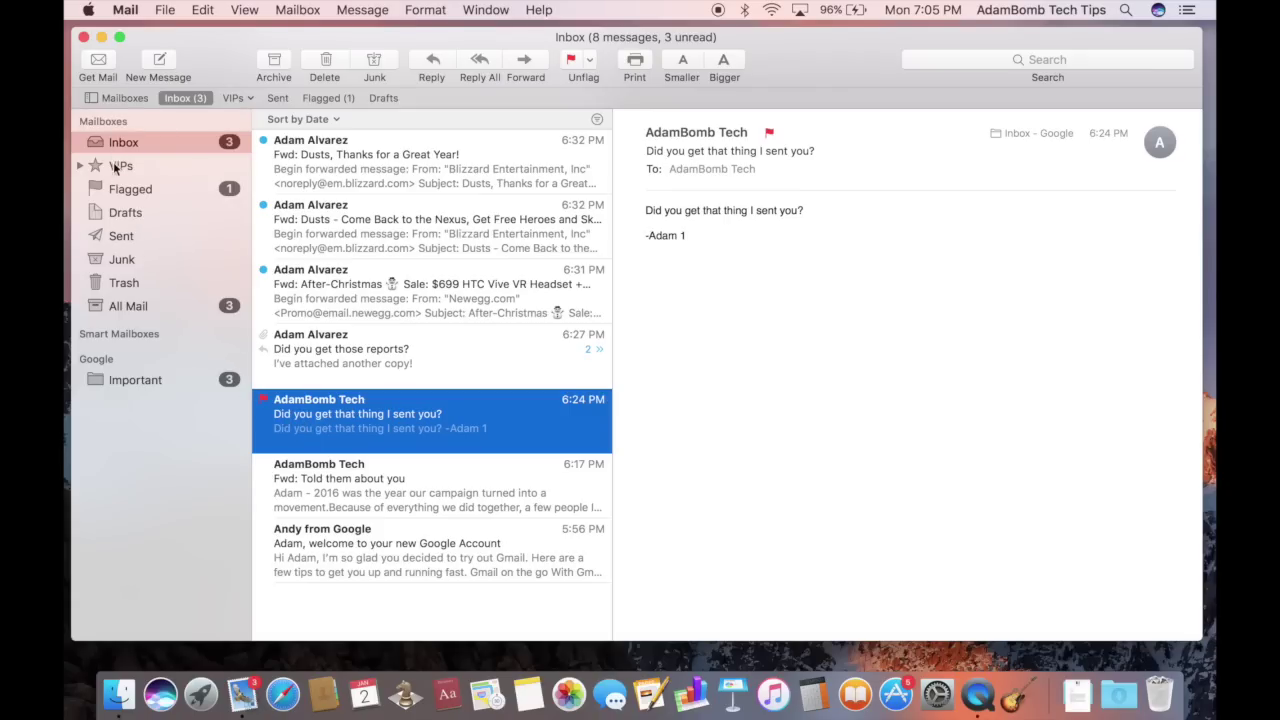
click(114, 195)
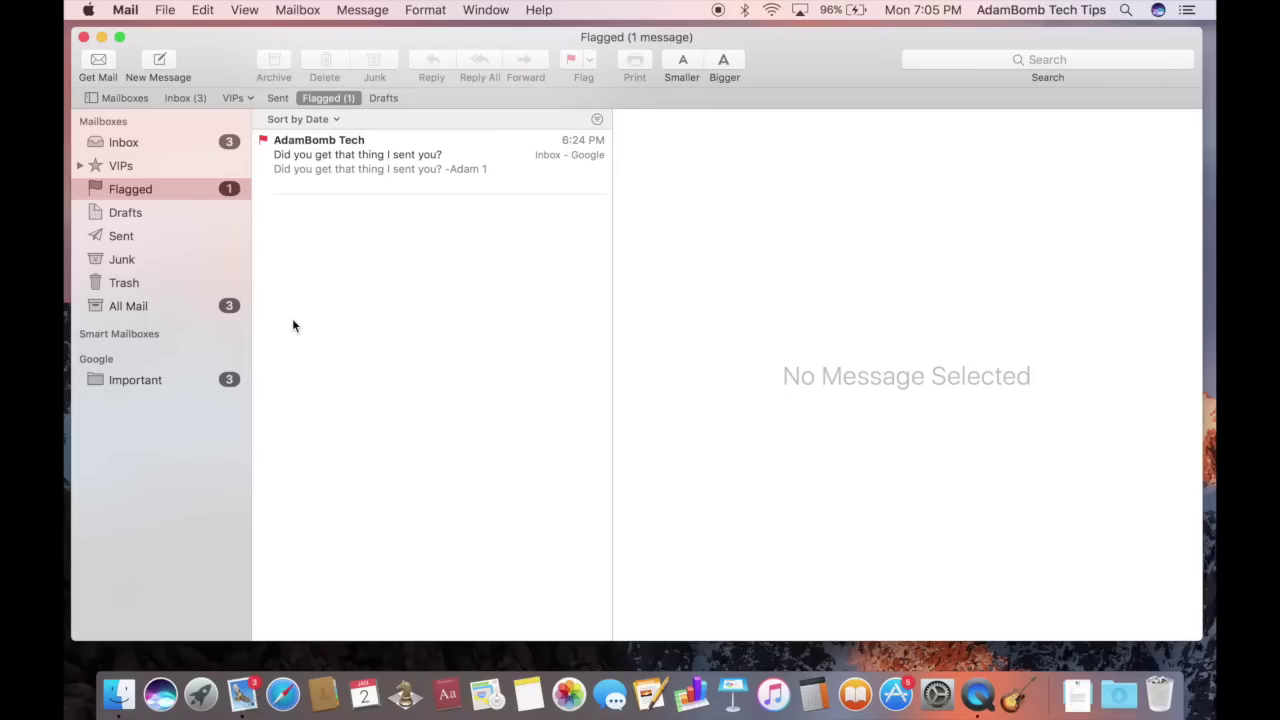
click(152, 145)
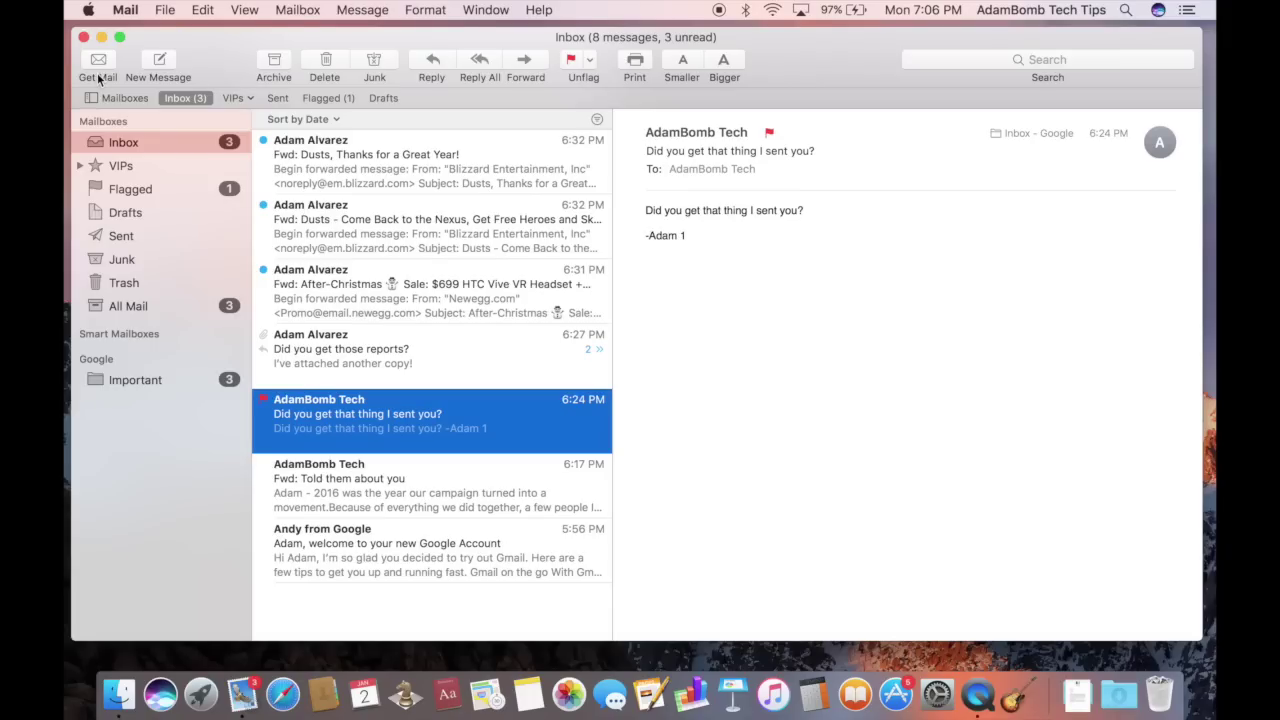
Add the Colors item to the toolbar via View > Customize Toolbar
click(245, 10)
click(245, 11)
click(245, 11)
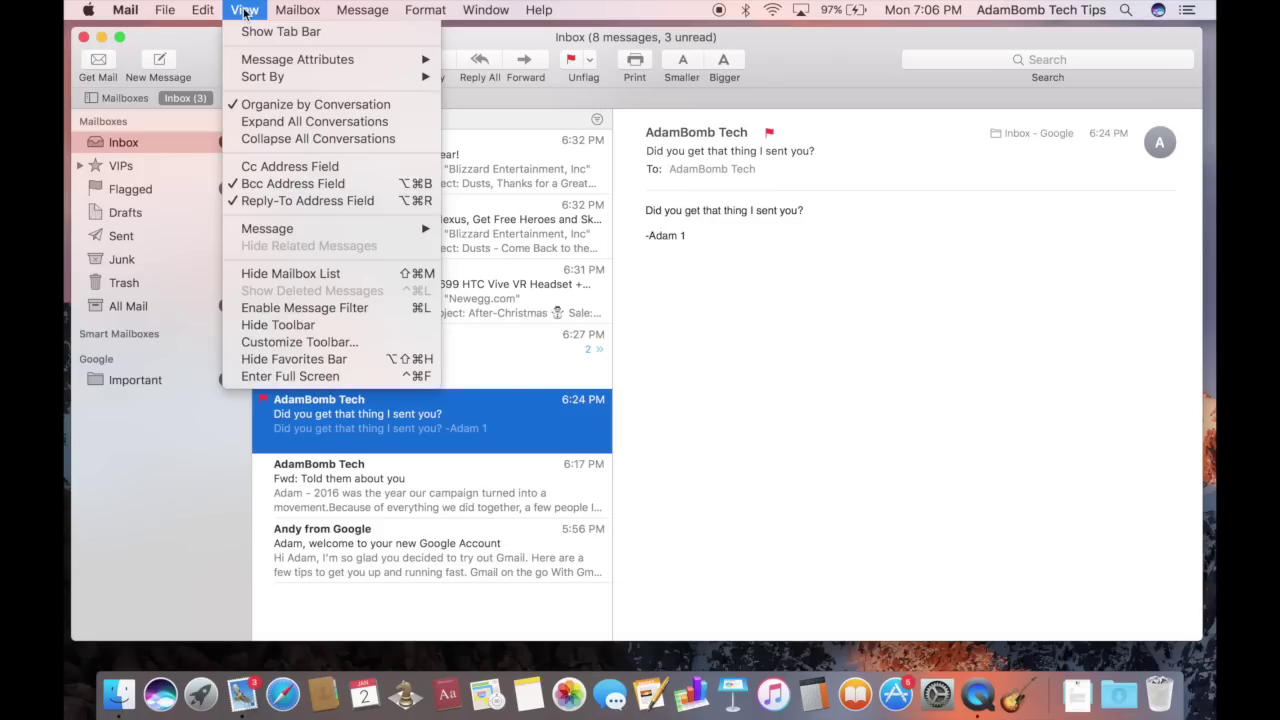
click(271, 343)
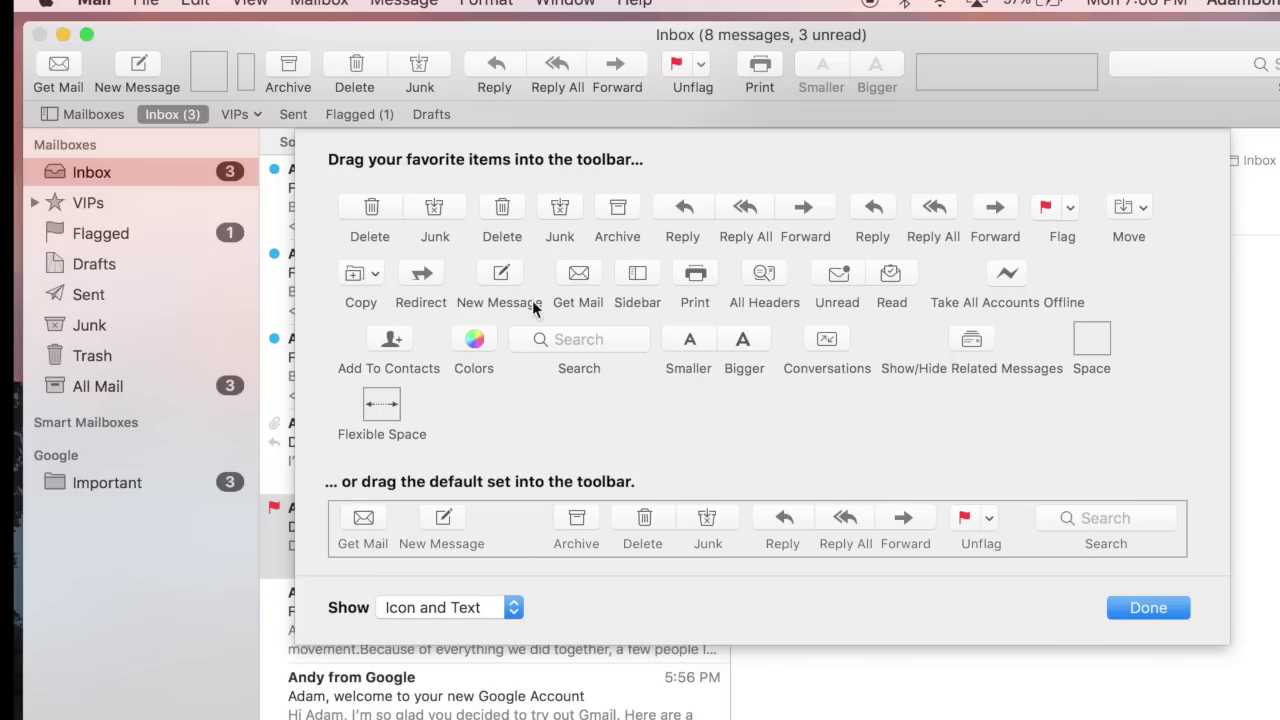
mouse_move(843, 78)
mouse_down()
mouse_move(827, 284)
mouse_move(843, 57)
mouse_move(835, 198)
mouse_move(834, 80)
mouse_up()
drag(472, 348, 935, 85)
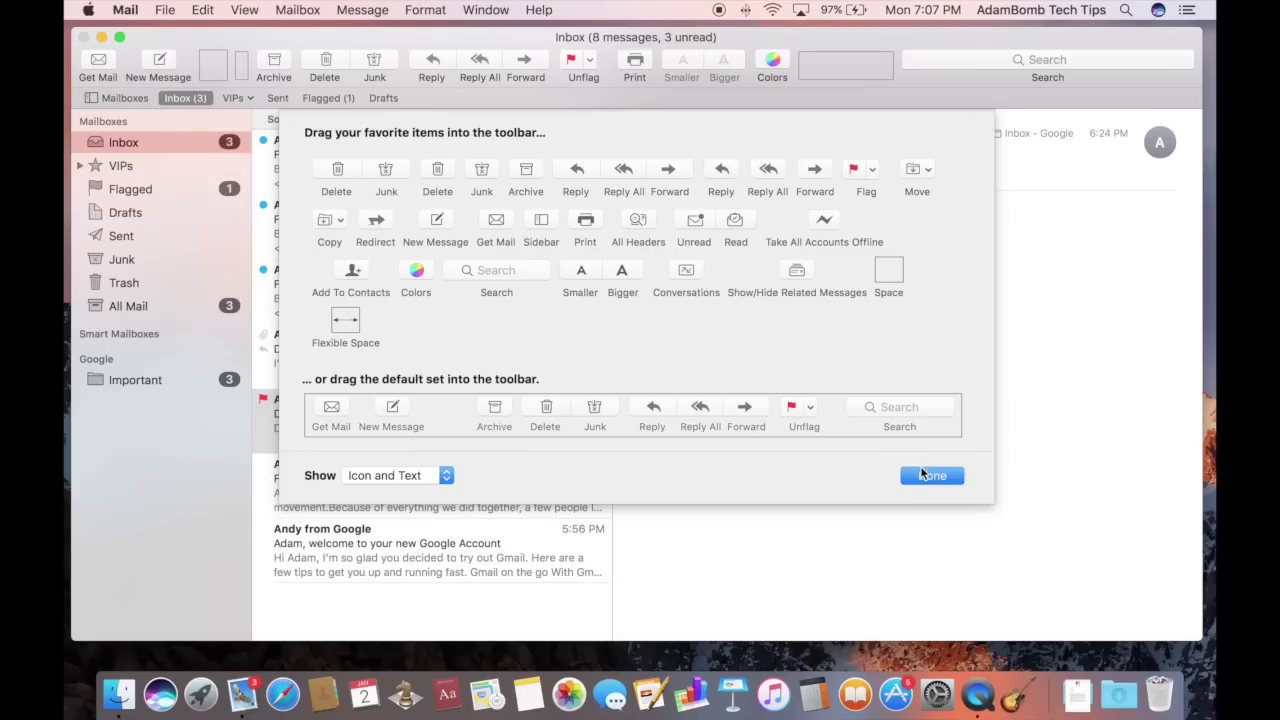
click(1145, 611)
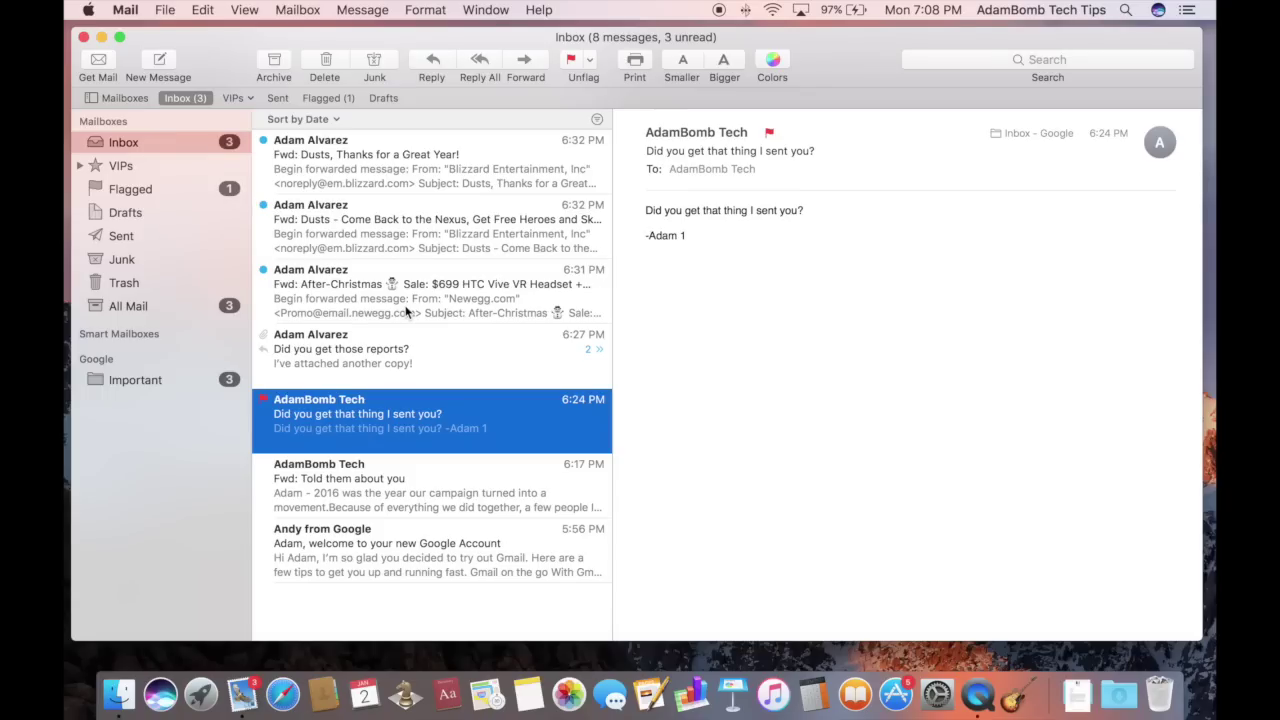
Open the 'Did you get those reports?' conversation, briefly checking the flagged 6:24 PM message
click(327, 355)
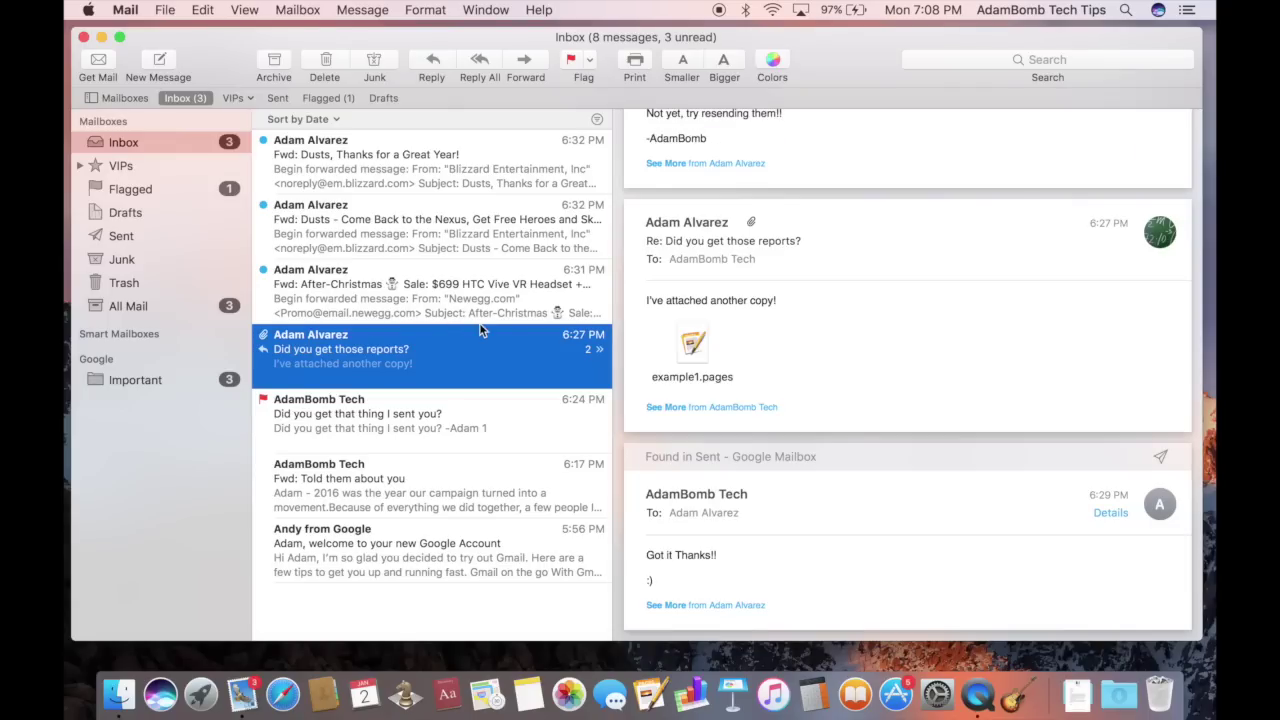
scroll(824, 435, down, 2)
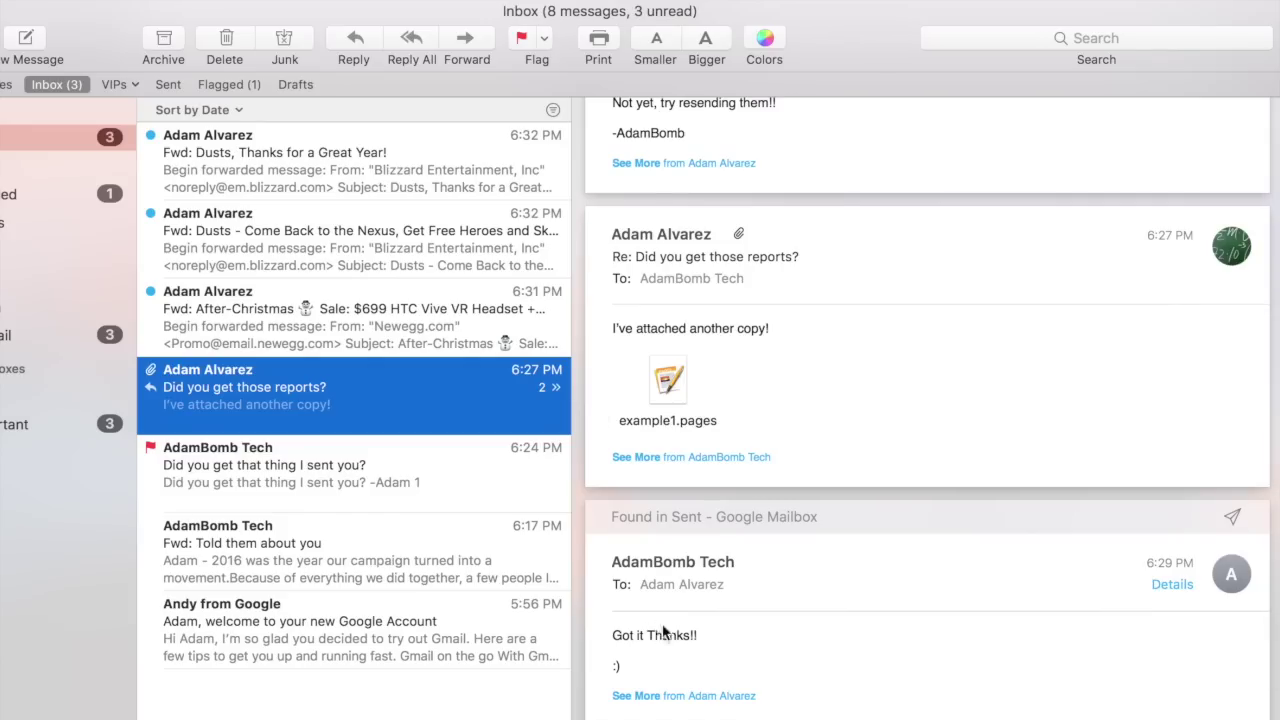
mouse_move(695, 612)
click(518, 468)
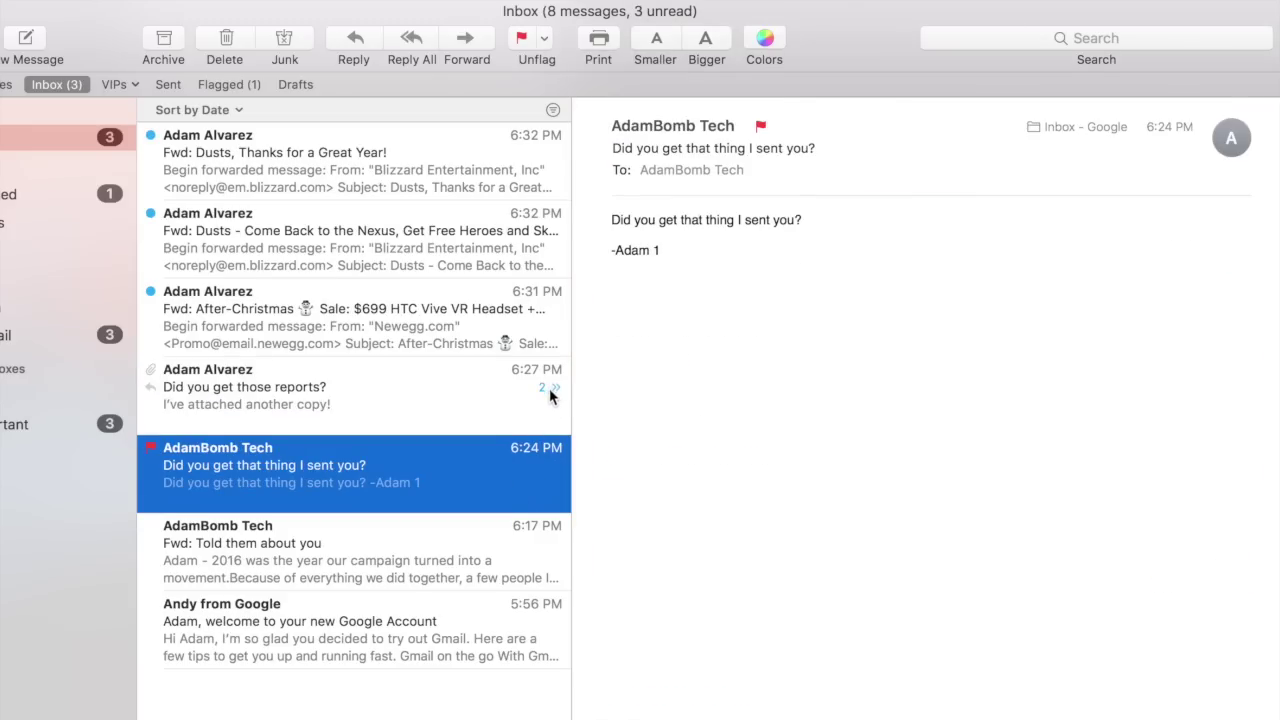
click(404, 400)
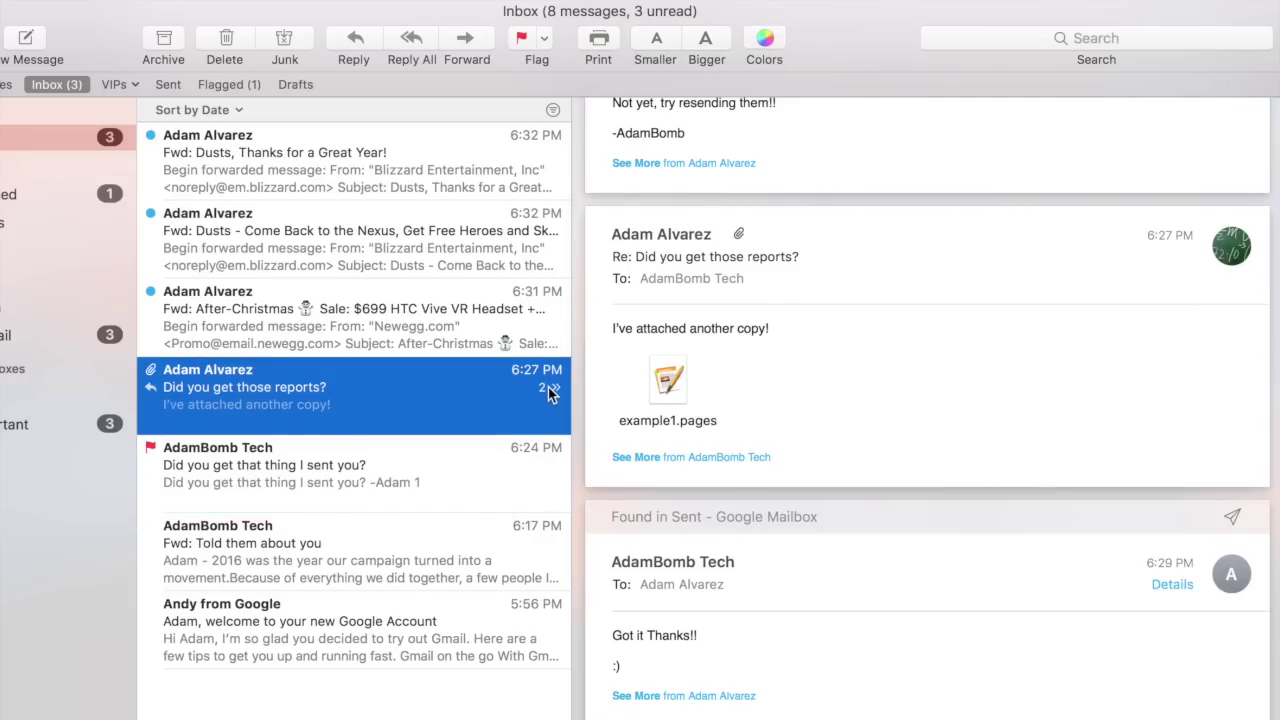
Expand the reports thread to list its 6:27 PM and 6:25 PM messages
click(548, 387)
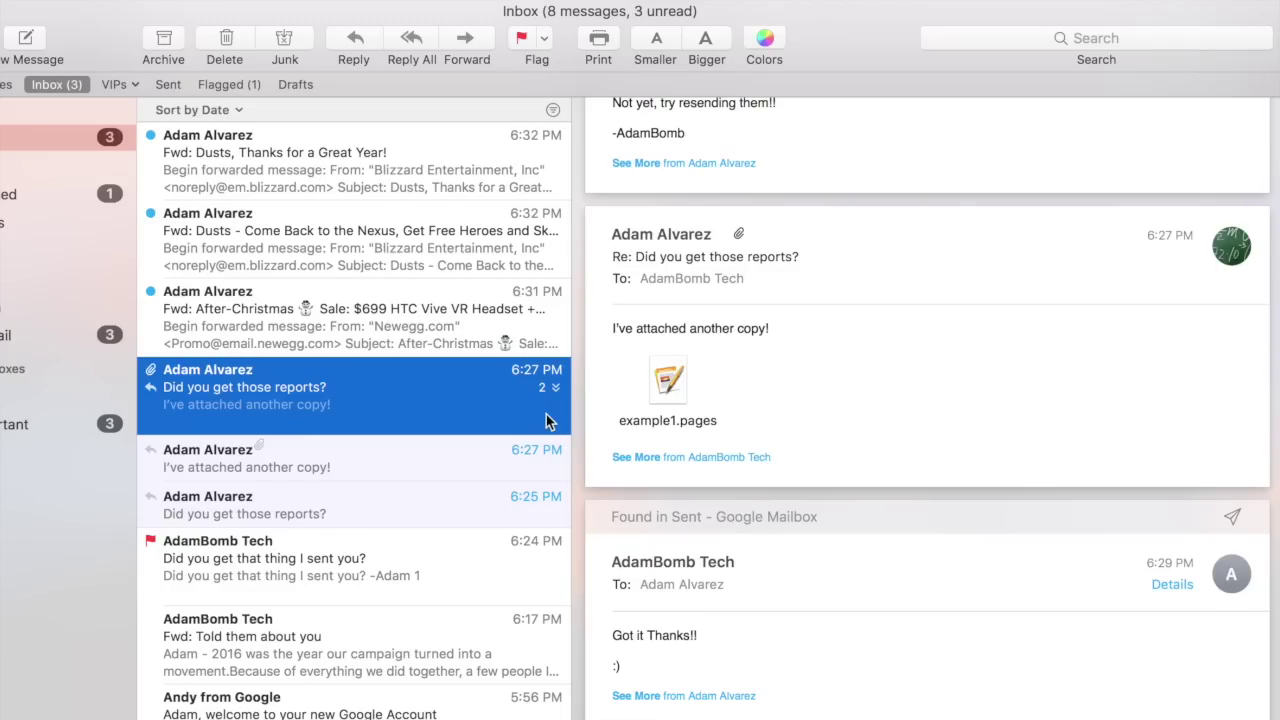
scroll(750, 360, up, 5)
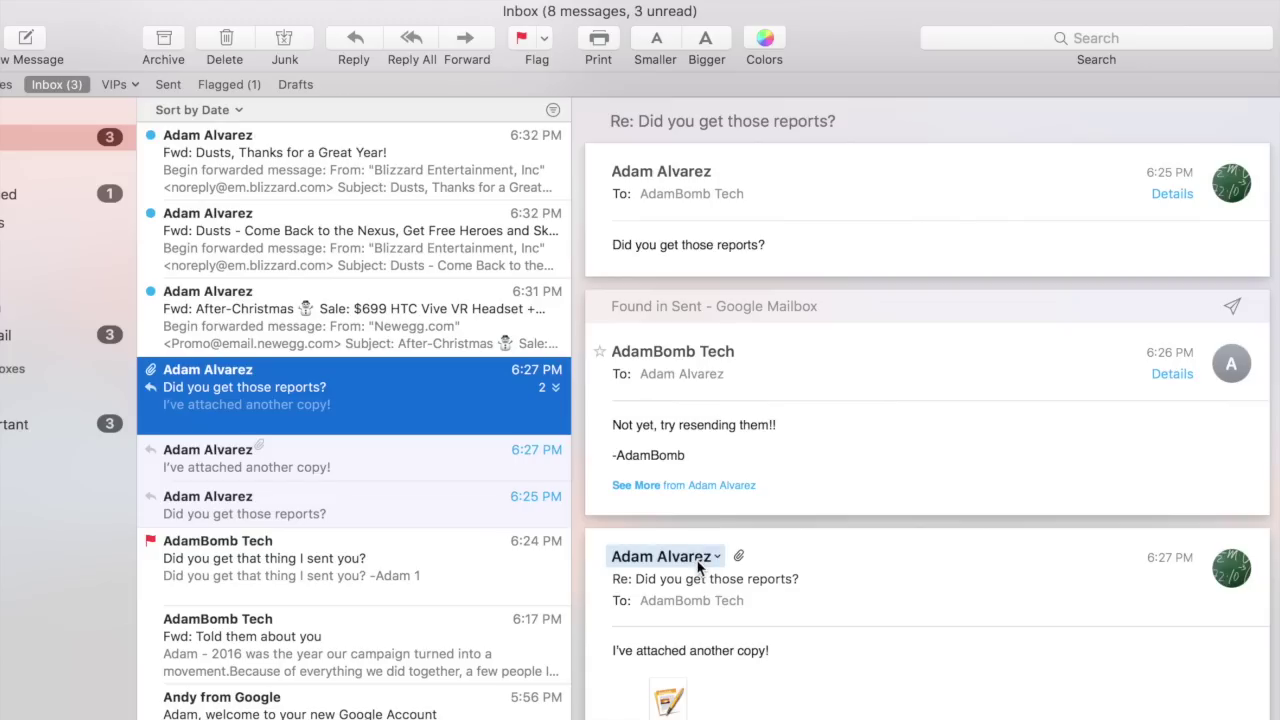
scroll(698, 567, down, 2)
scroll(698, 567, down, 5)
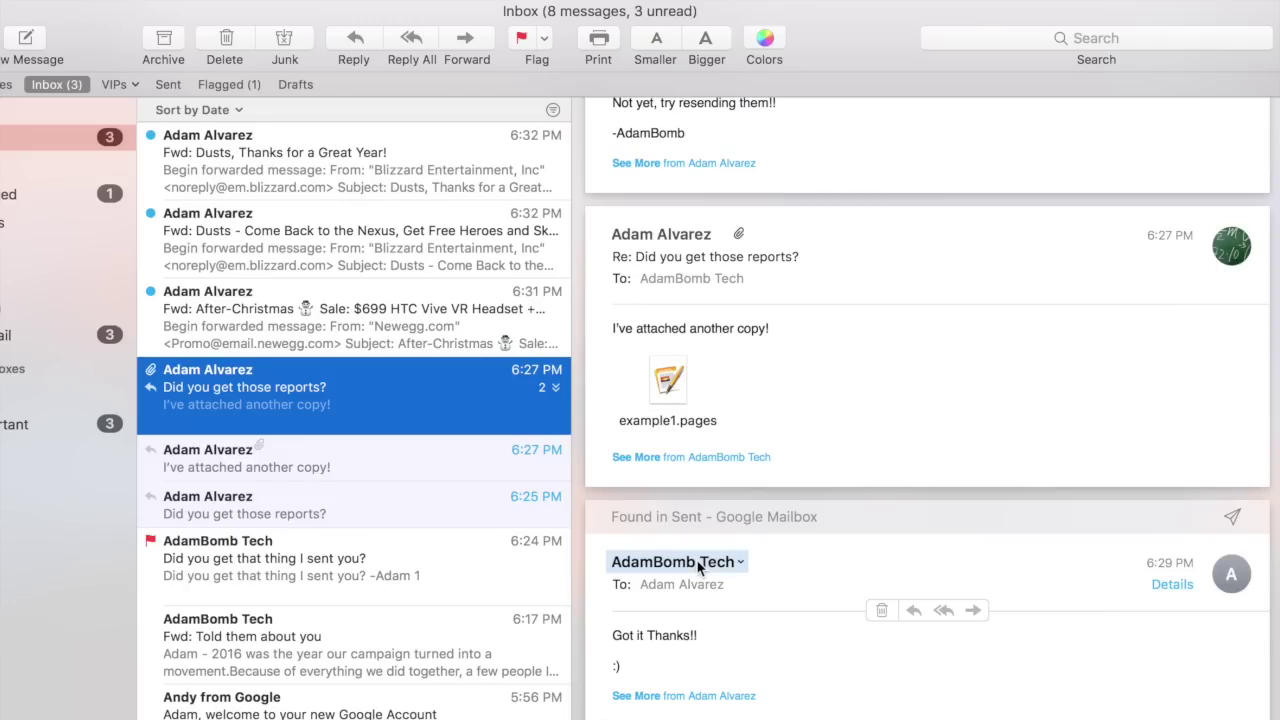
scroll(730, 578, up, 7)
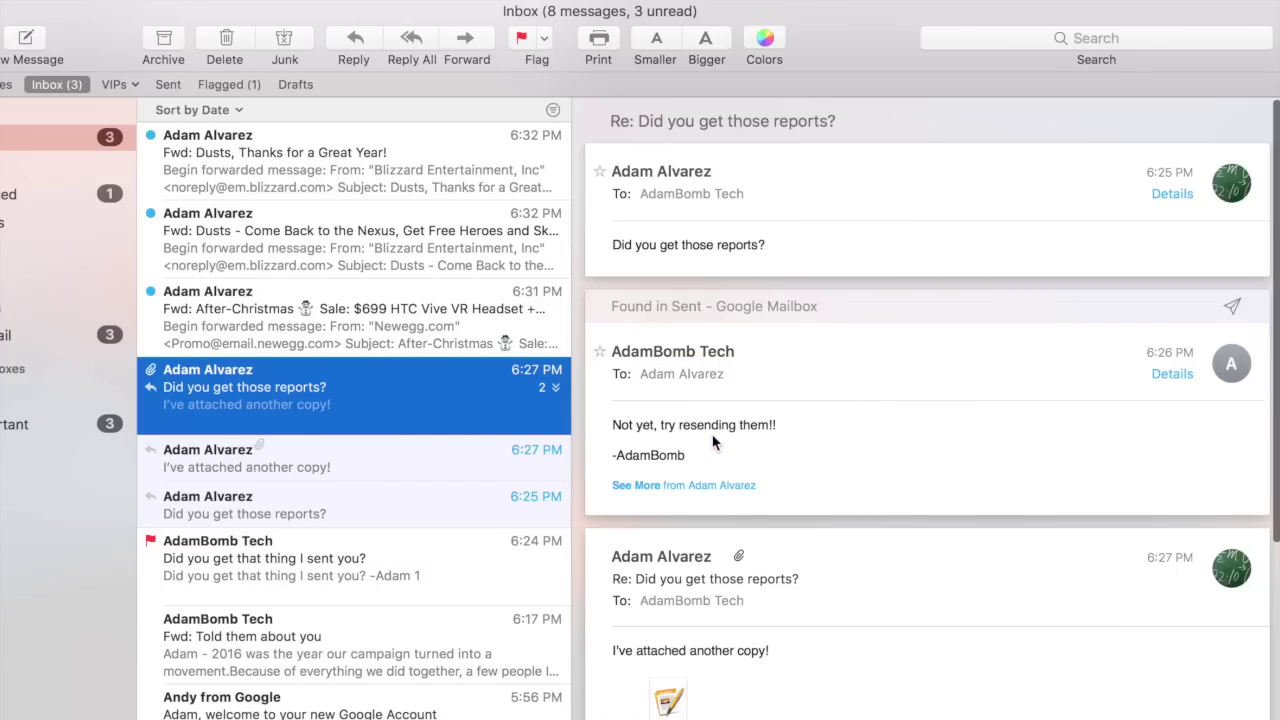
scroll(713, 436, down, 5)
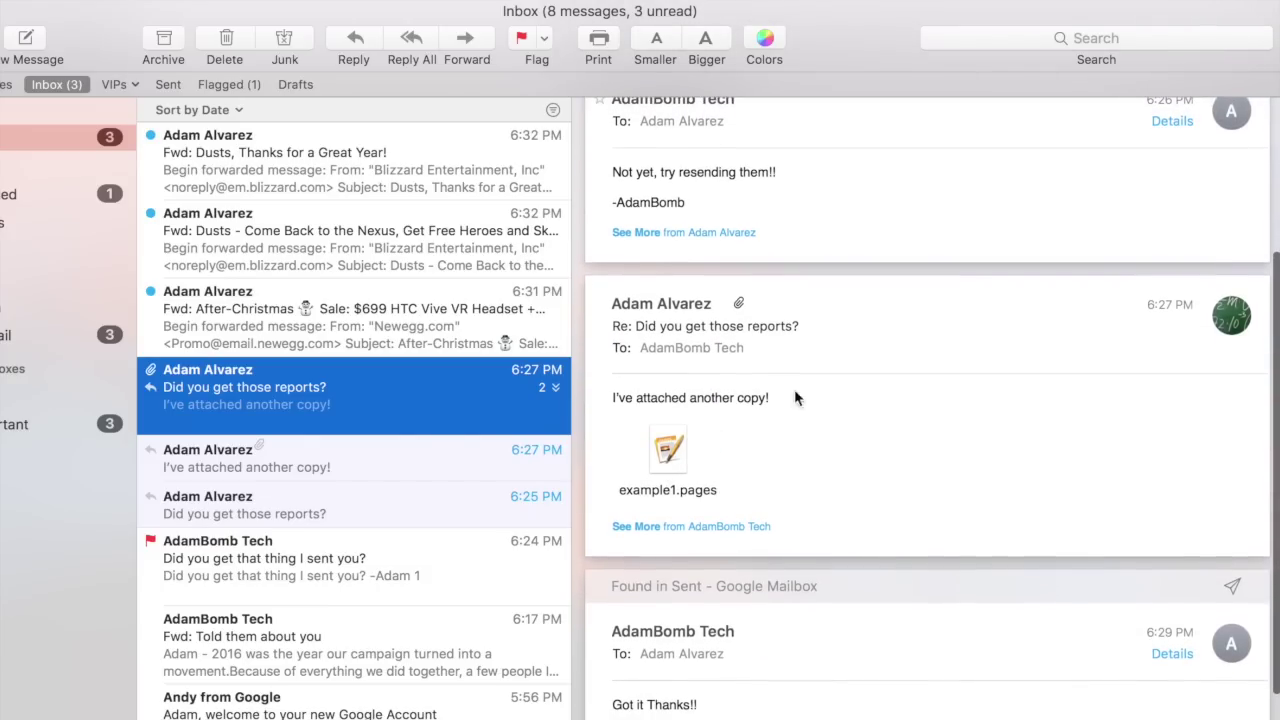
scroll(840, 510, down, 2)
scroll(650, 340, up, 5)
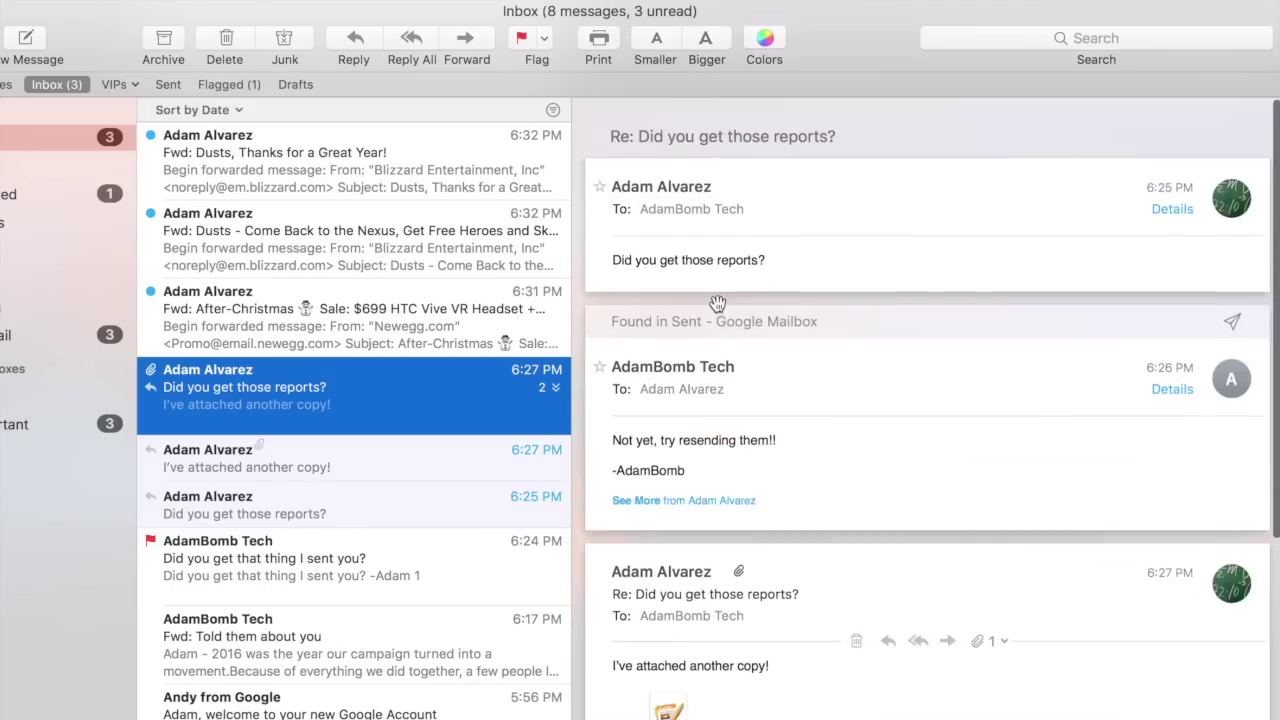
scroll(690, 310, down, 5)
mouse_move(717, 303)
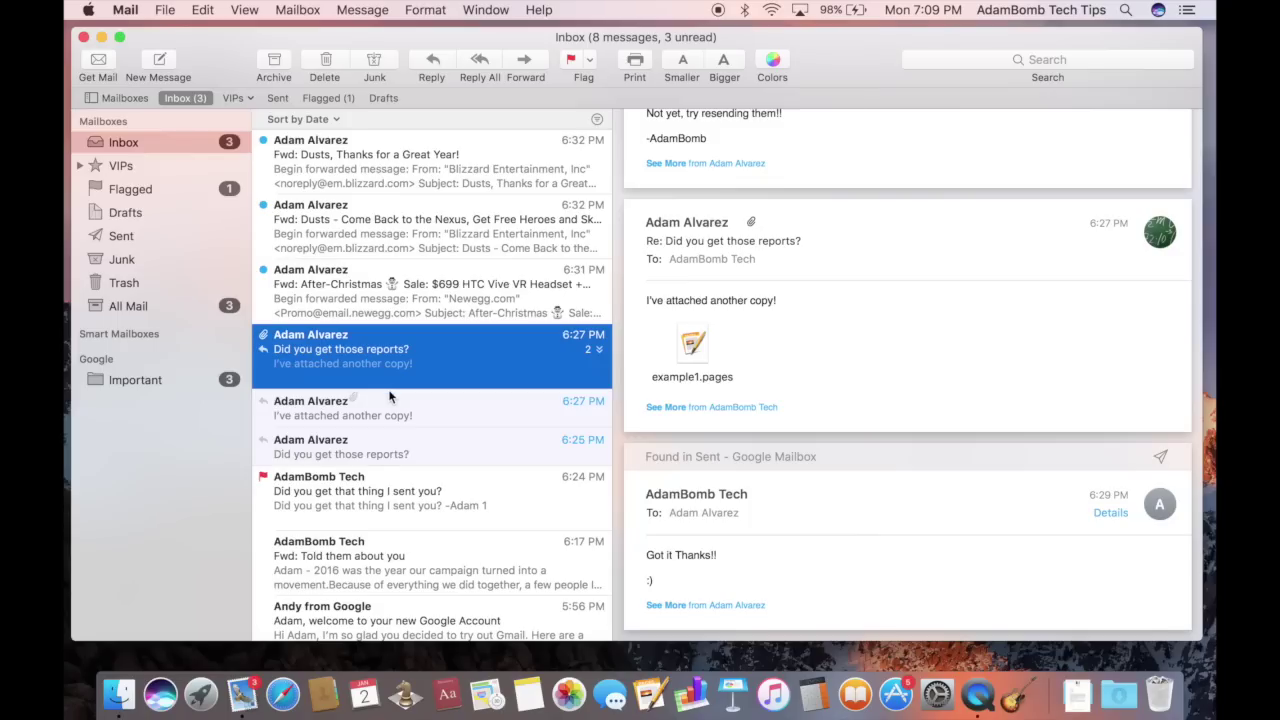
Read the After-Christmas sale email, then select example1.pages in the 6:27 PM reply
click(343, 293)
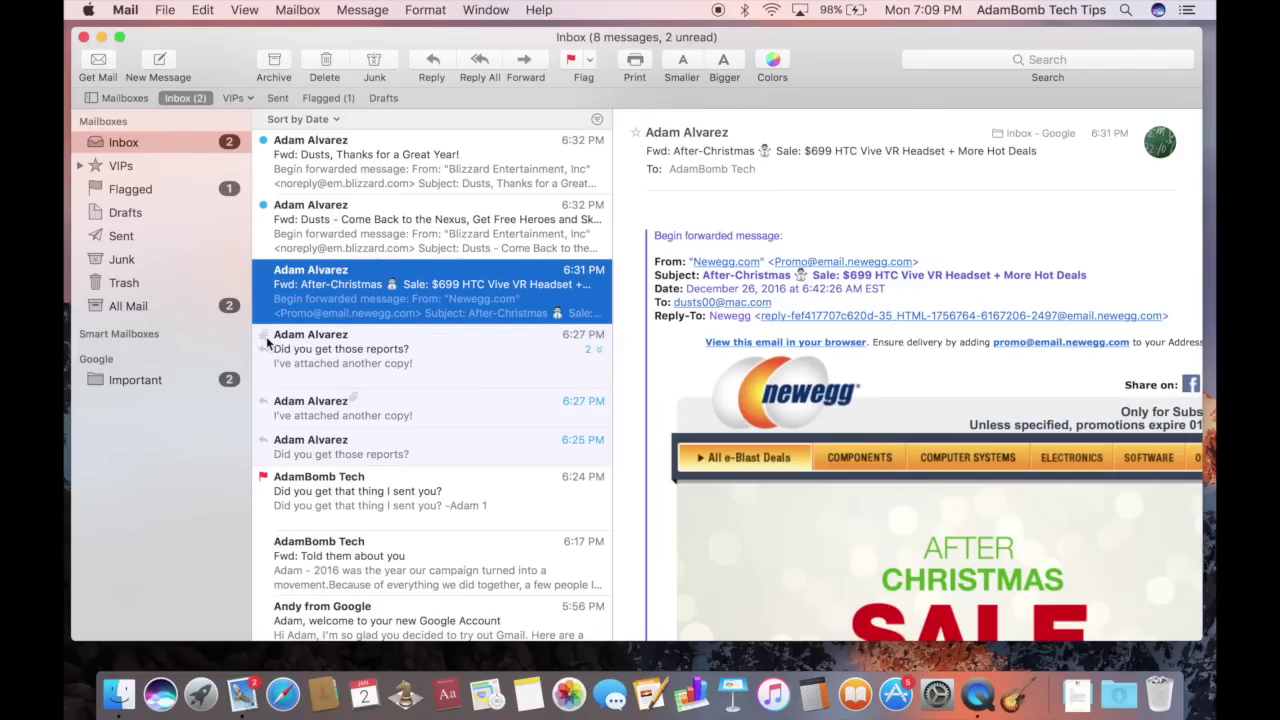
click(294, 346)
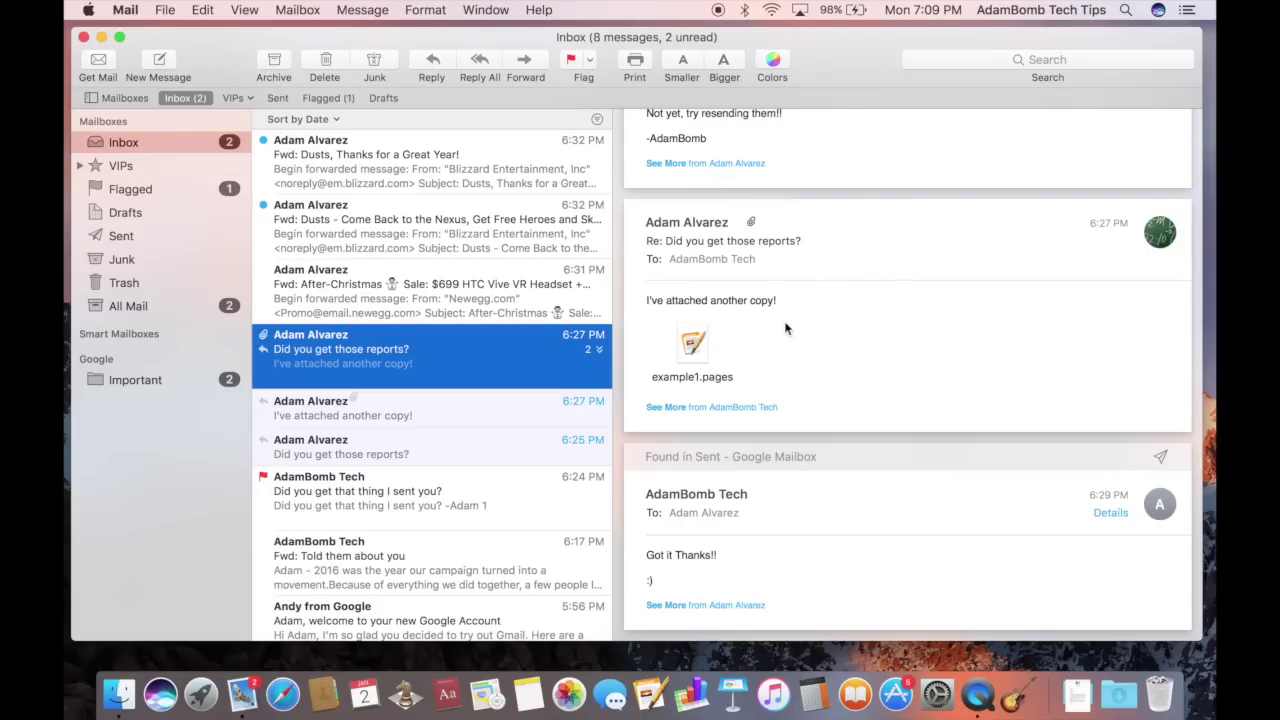
click(748, 307)
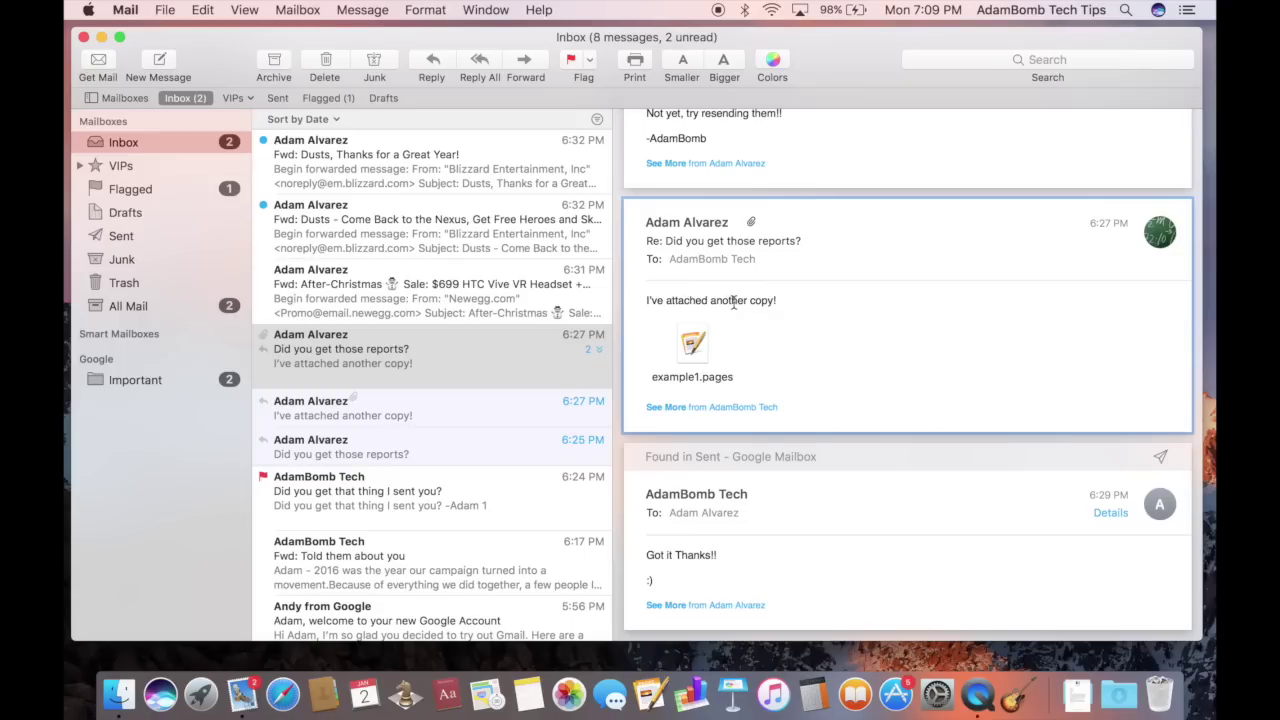
click(693, 352)
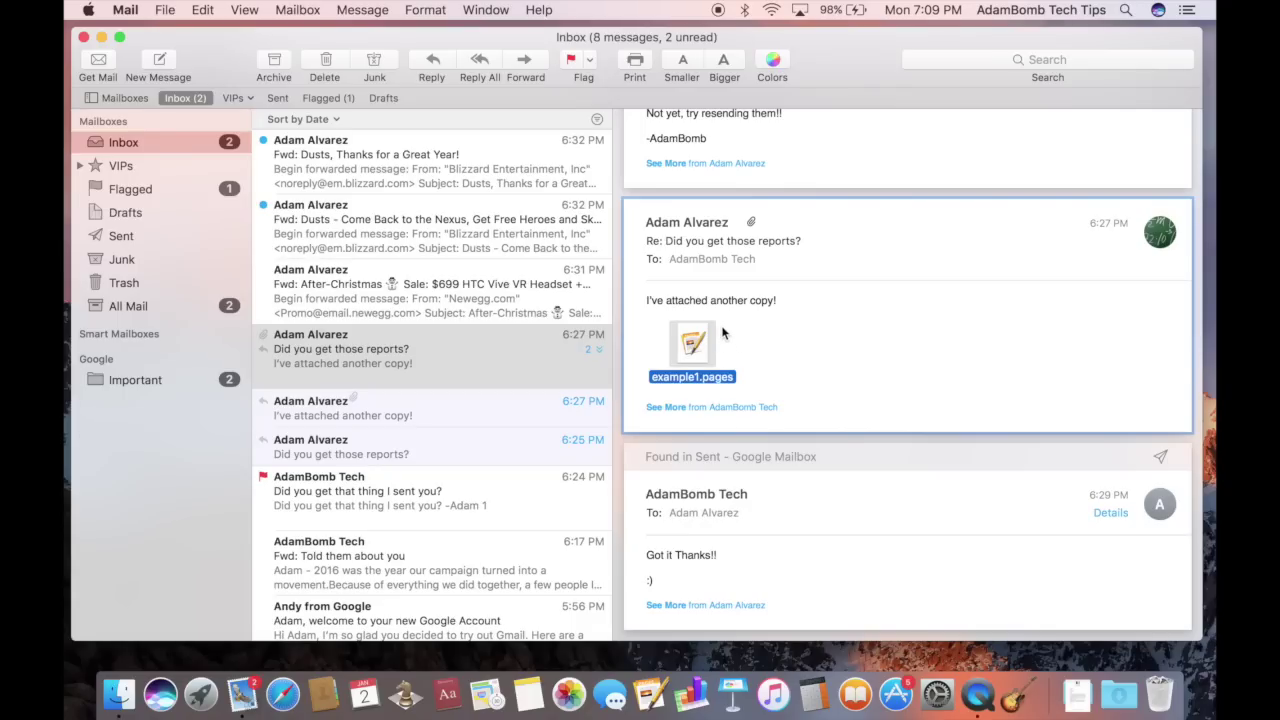
drag(706, 355, 758, 322)
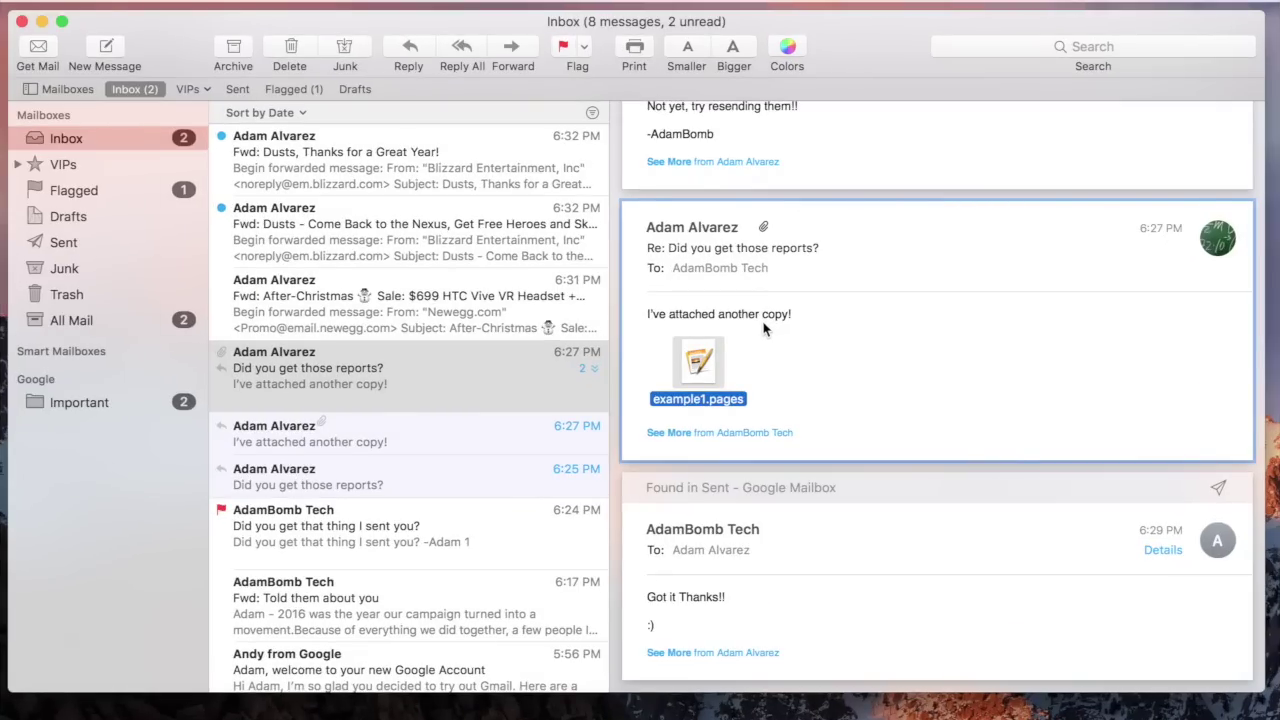
Preview example1.pages, a Geology 101 Report, in Quick Look, scroll through it, and close it
click(697, 361)
click(700, 365)
key(space)
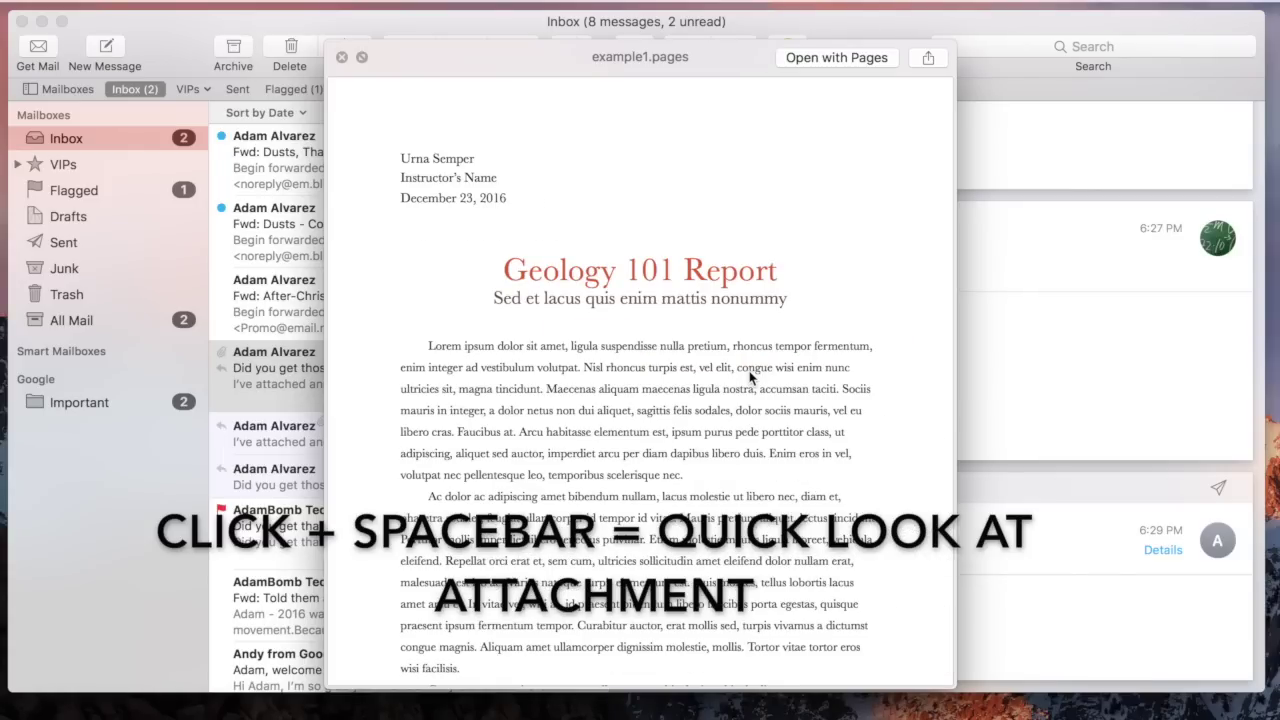
scroll(750, 377, down, 5)
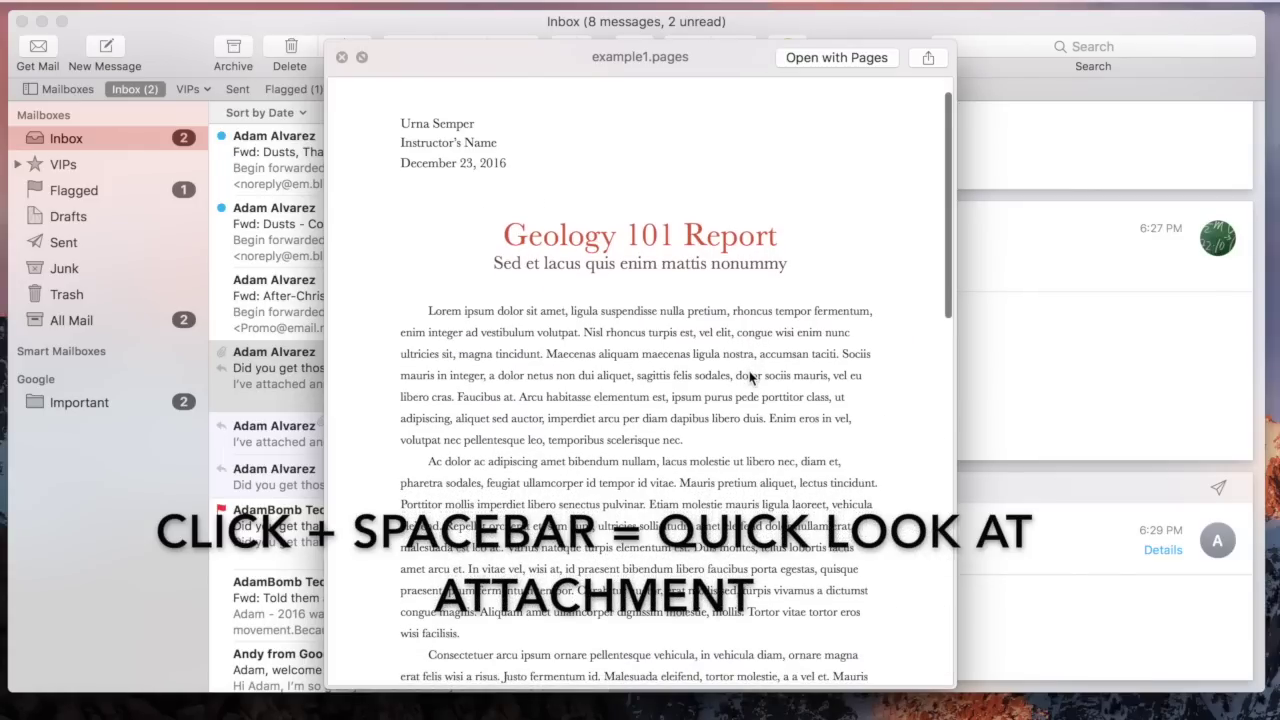
scroll(750, 377, down, 3)
scroll(750, 377, up, 5)
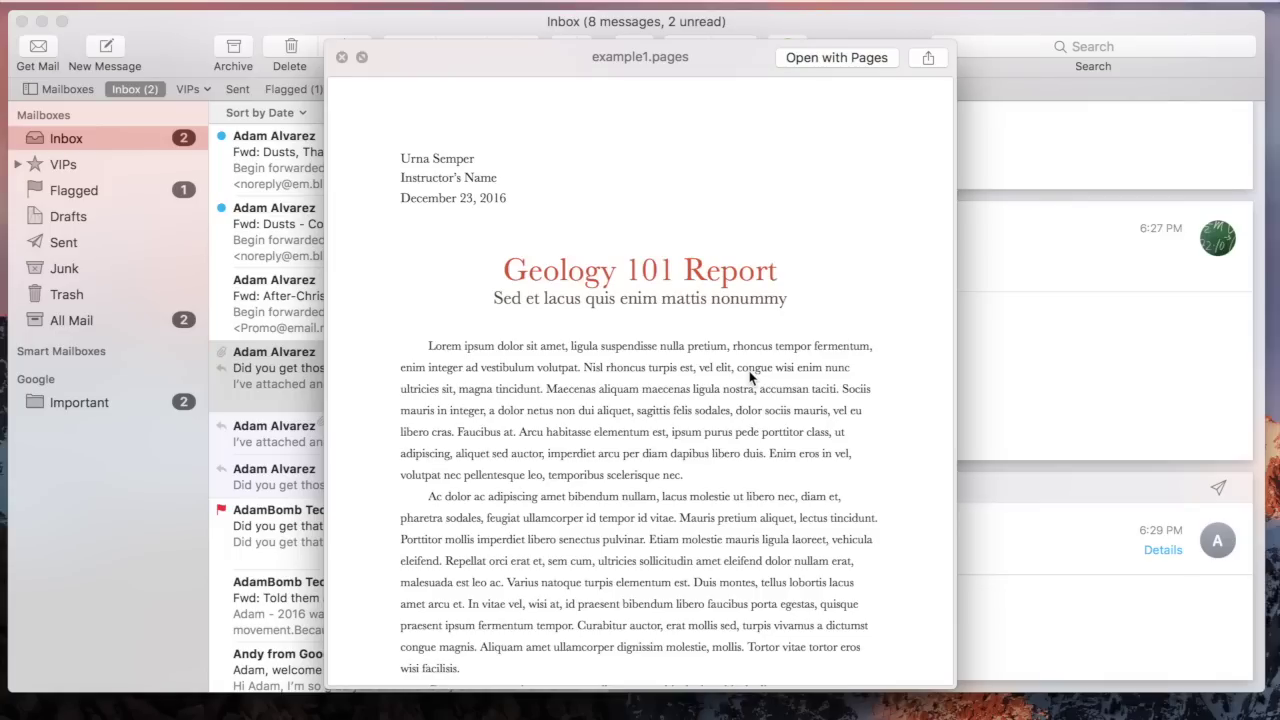
click(341, 58)
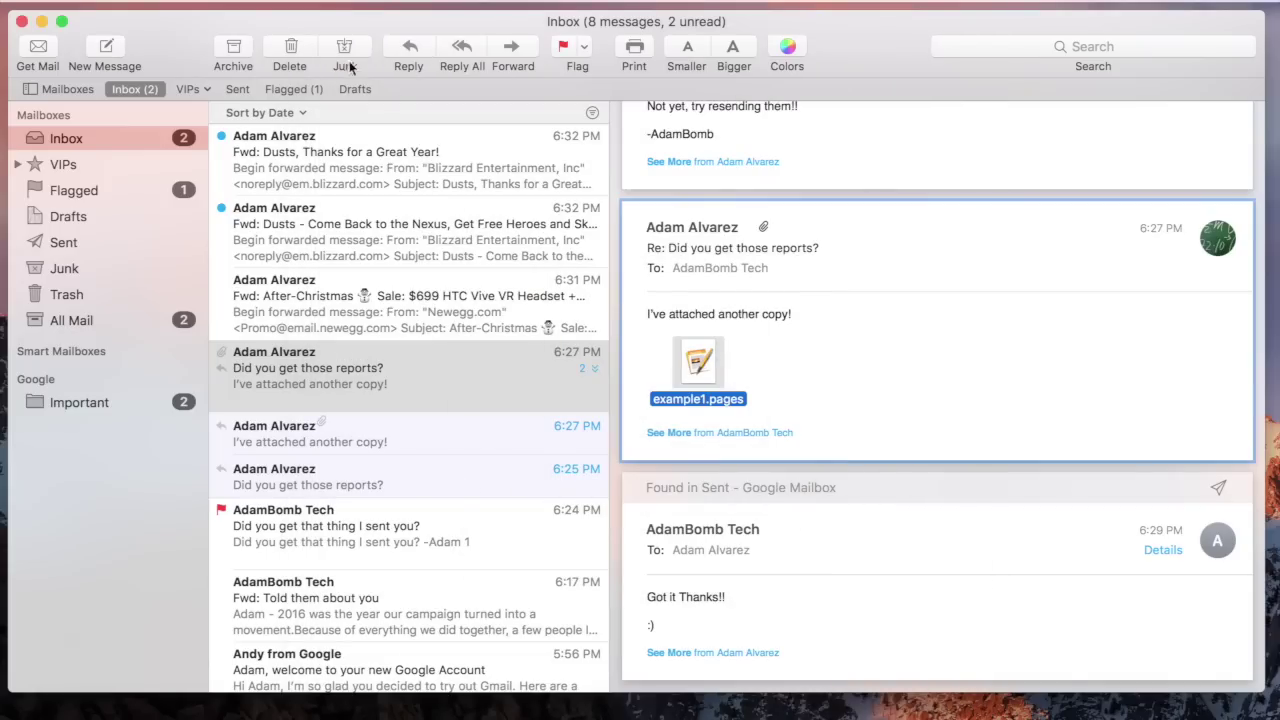
Save the example1.pages attachment into the Downloads folder with Save All…, then reselect the reports thread
scroll(819, 383, up, 4)
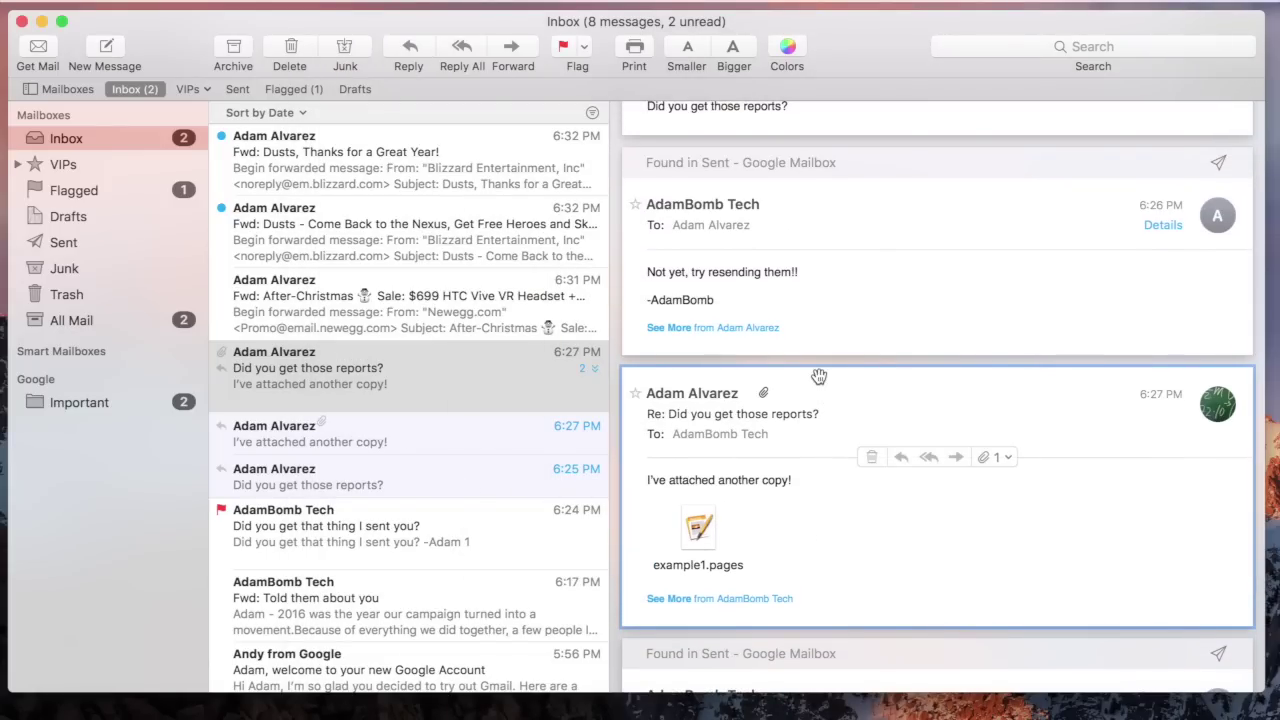
scroll(819, 376, down, 4)
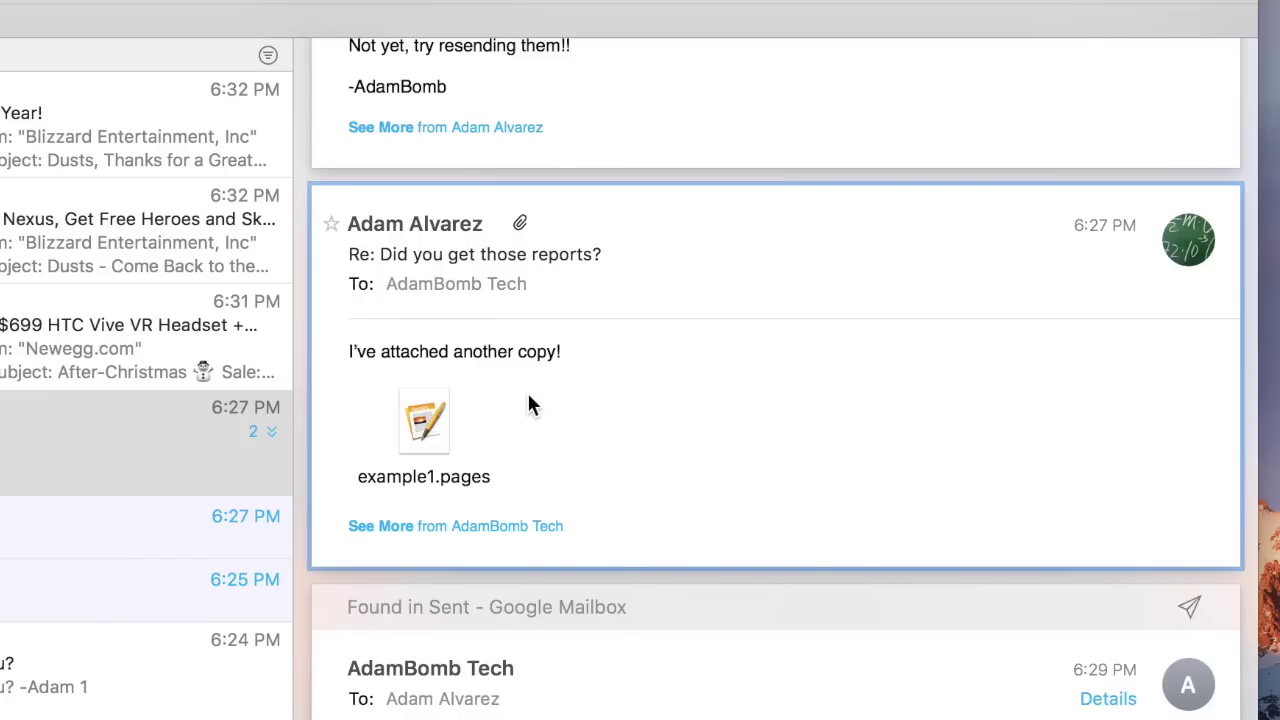
mouse_move(631, 300)
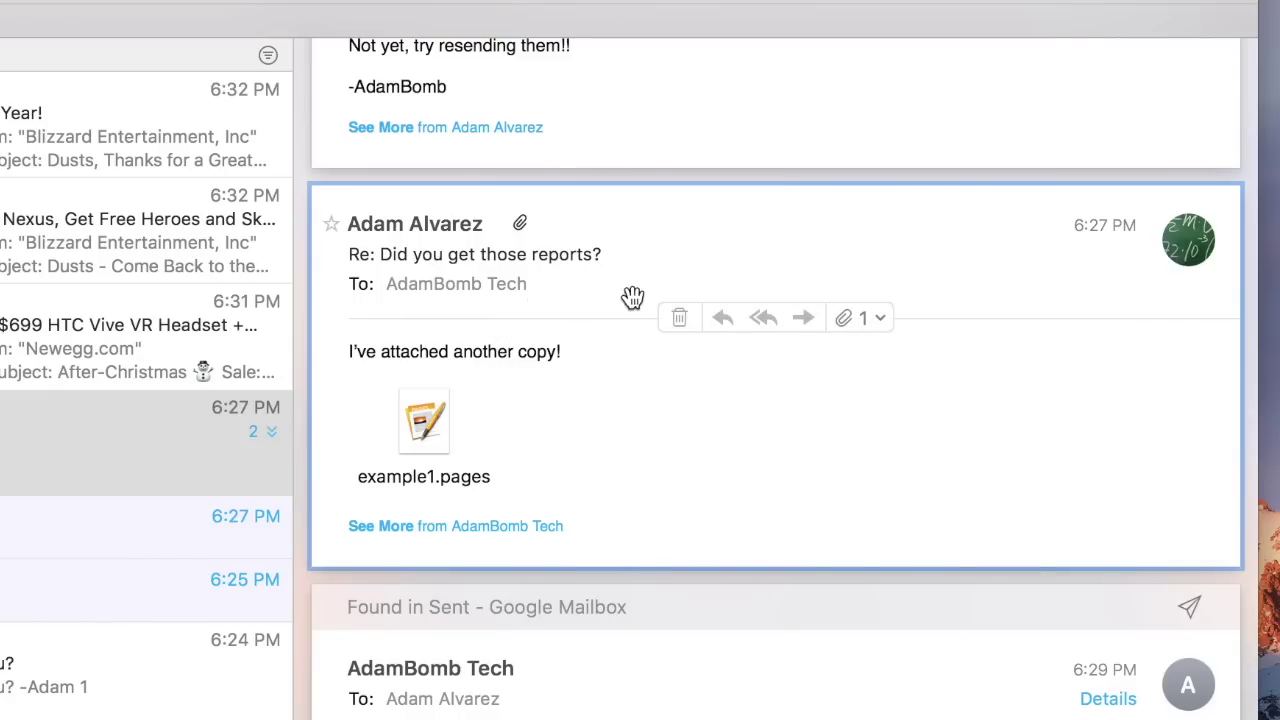
click(880, 322)
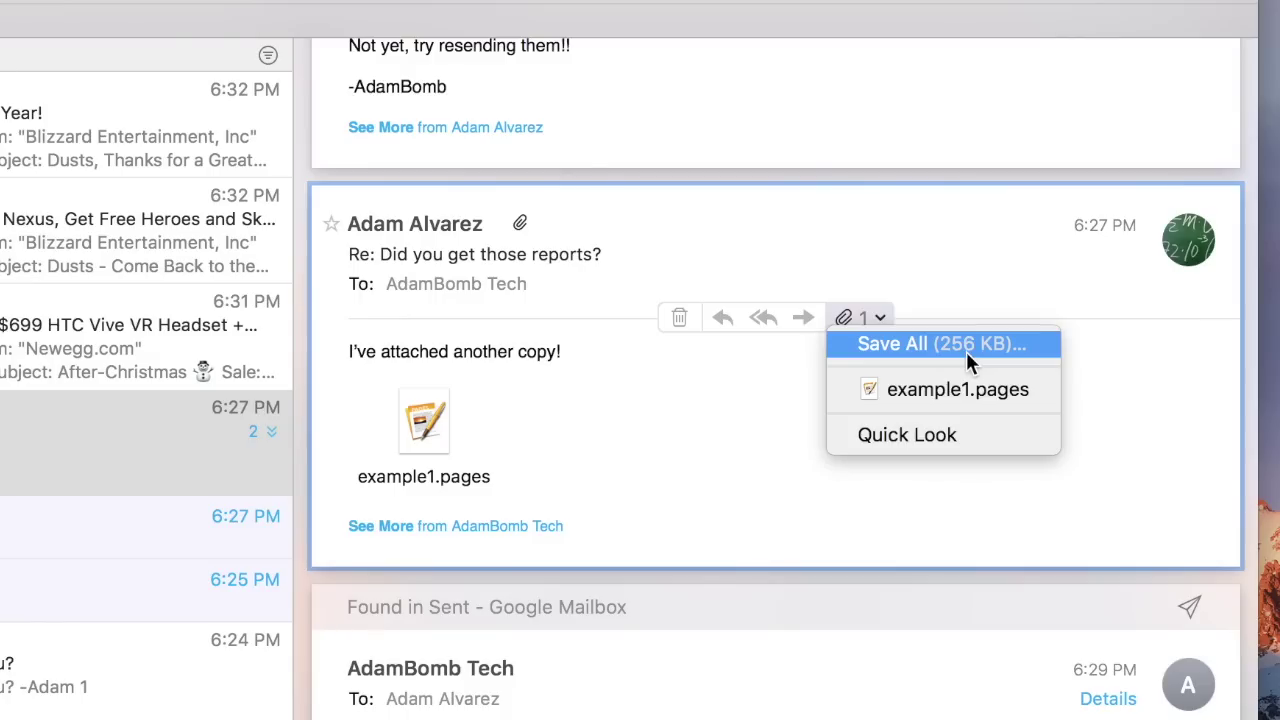
click(934, 397)
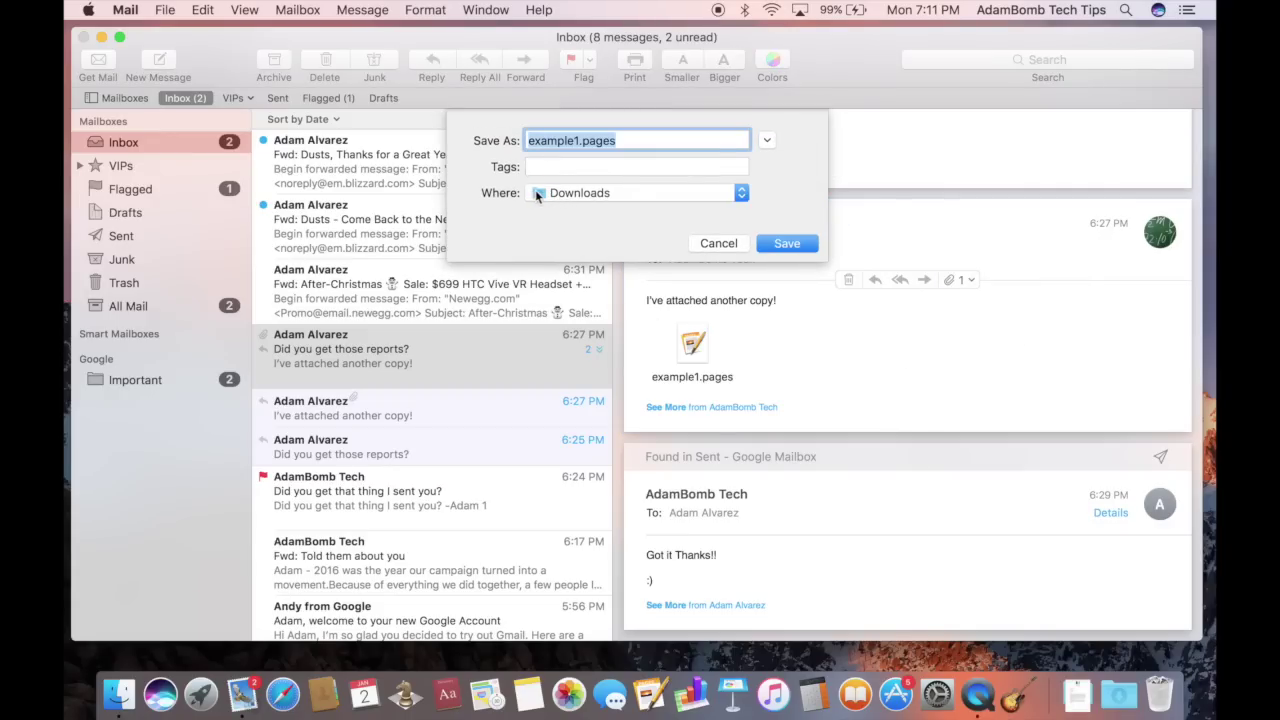
click(812, 243)
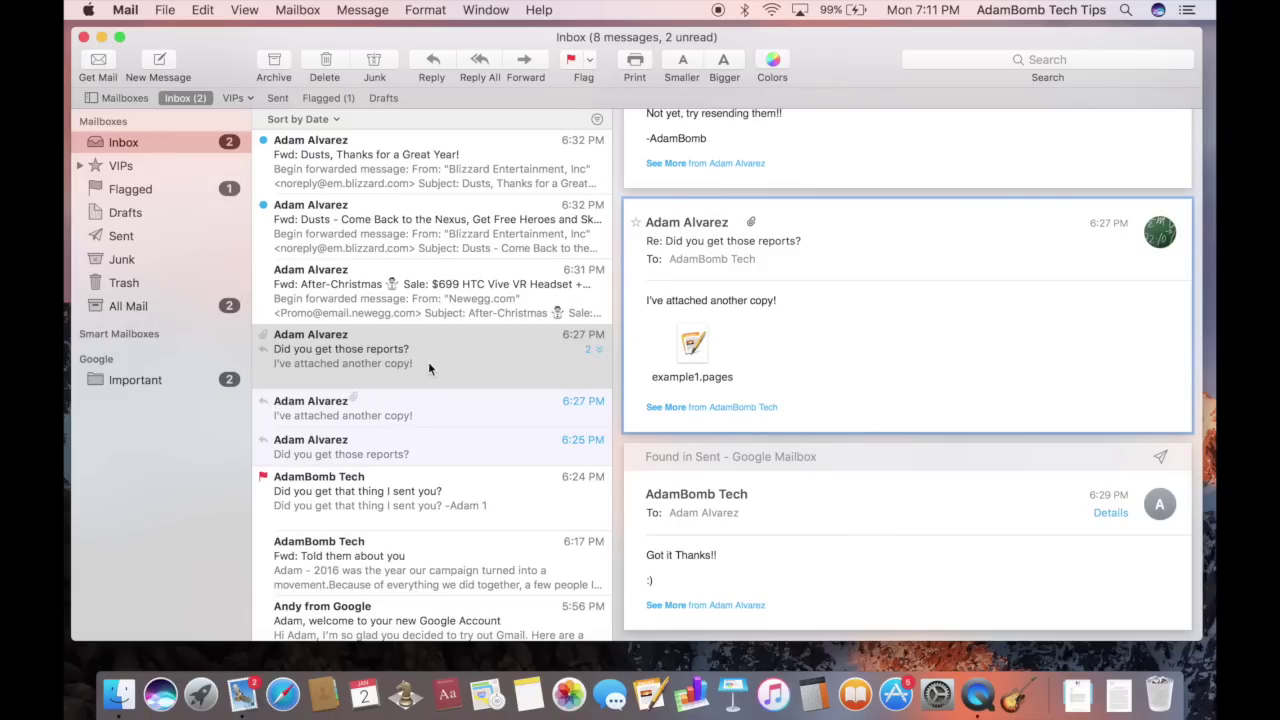
click(399, 364)
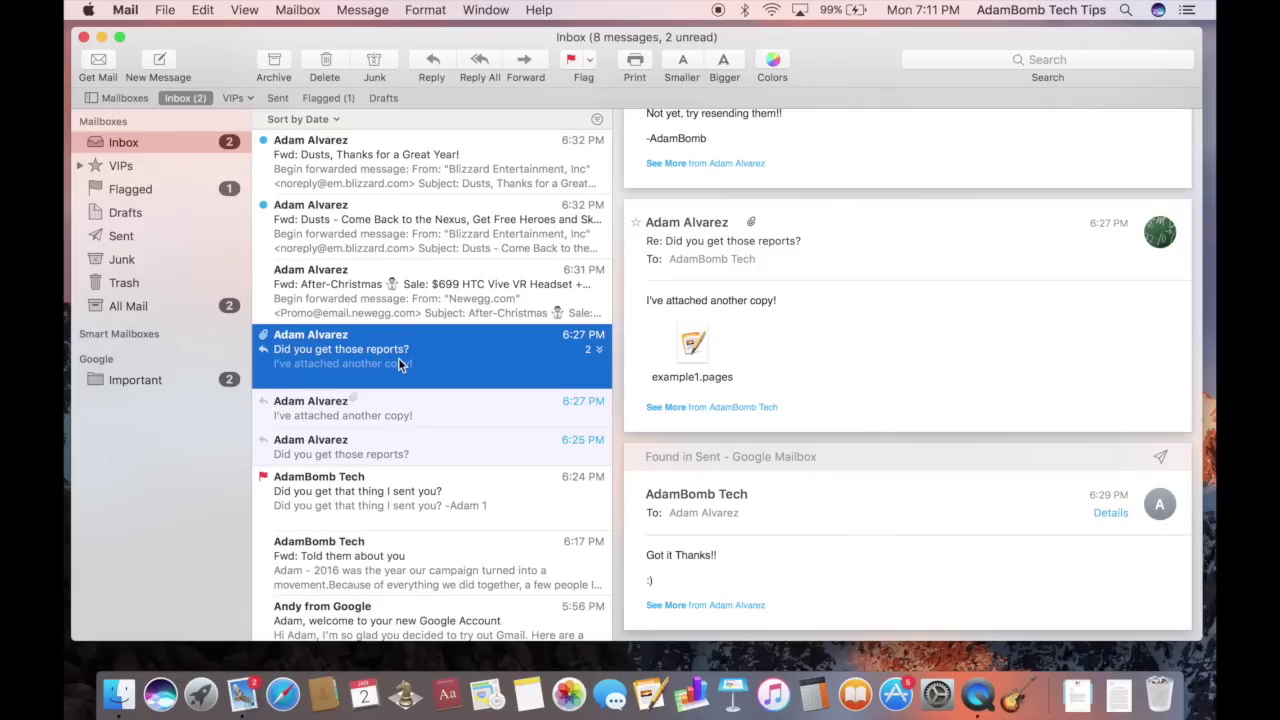
Collapse the reports thread and search the mailbox for a contact's name as sender
click(591, 350)
click(931, 58)
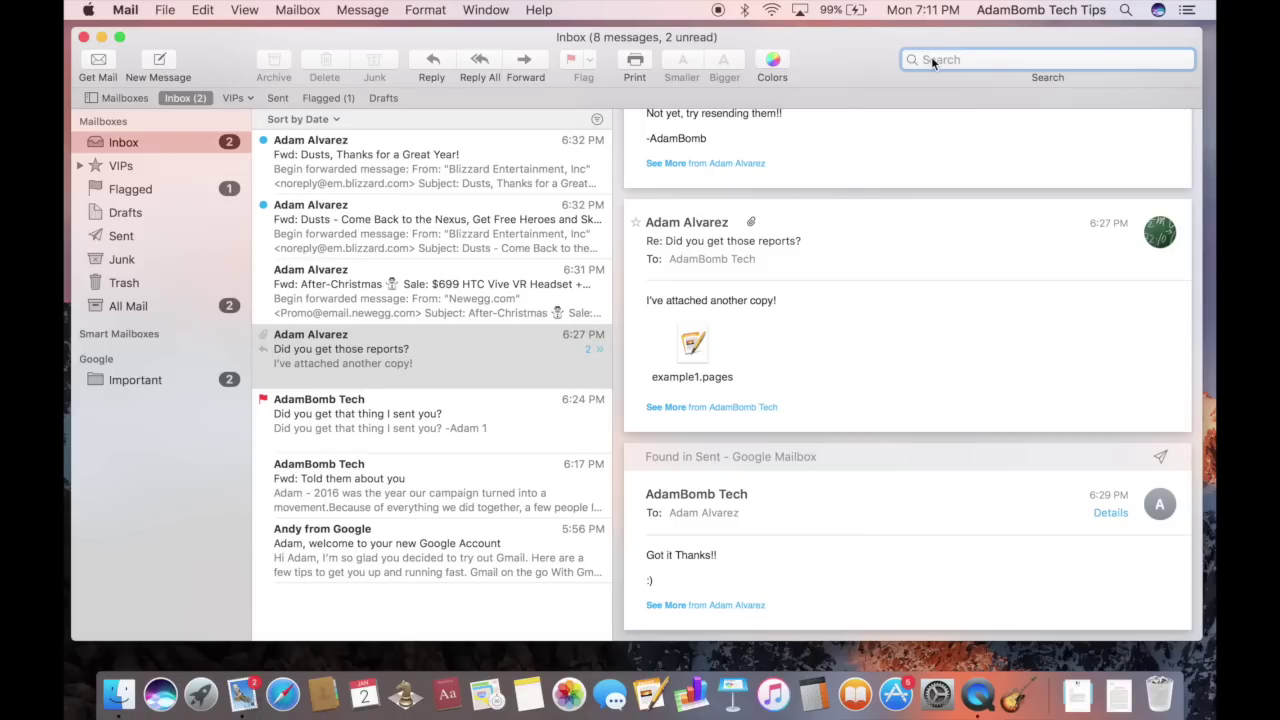
text(adam)
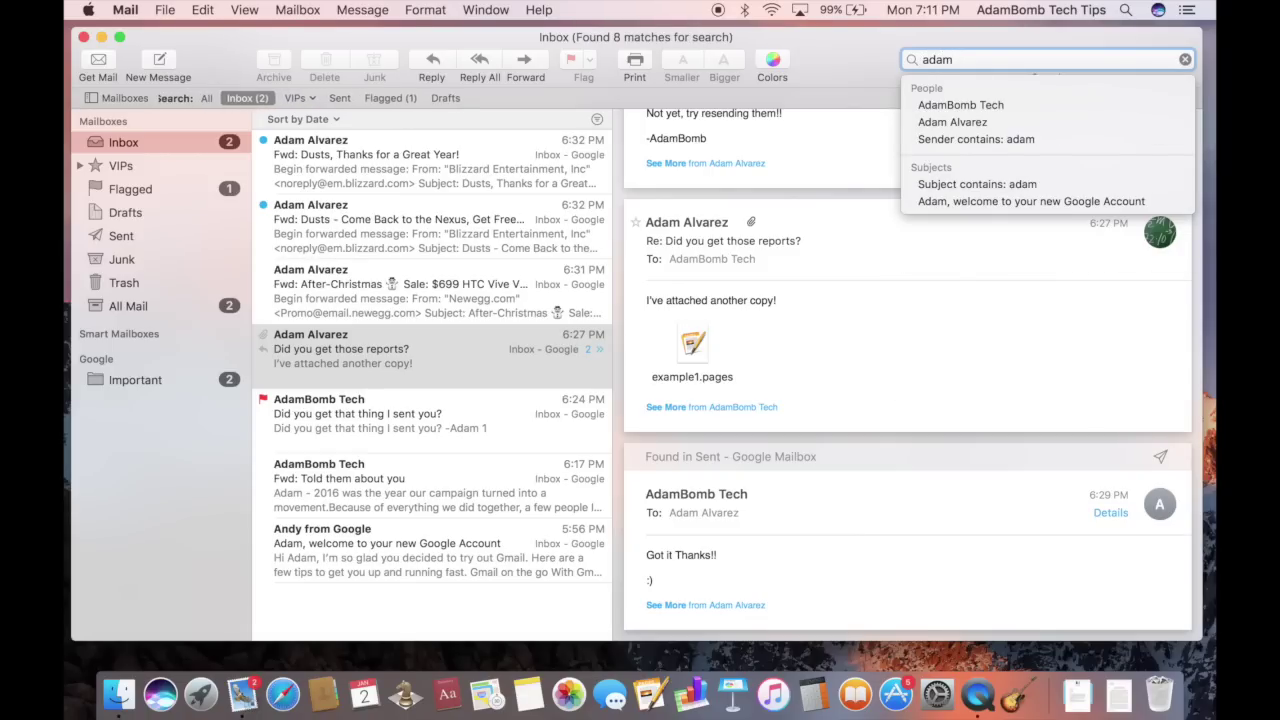
click(992, 128)
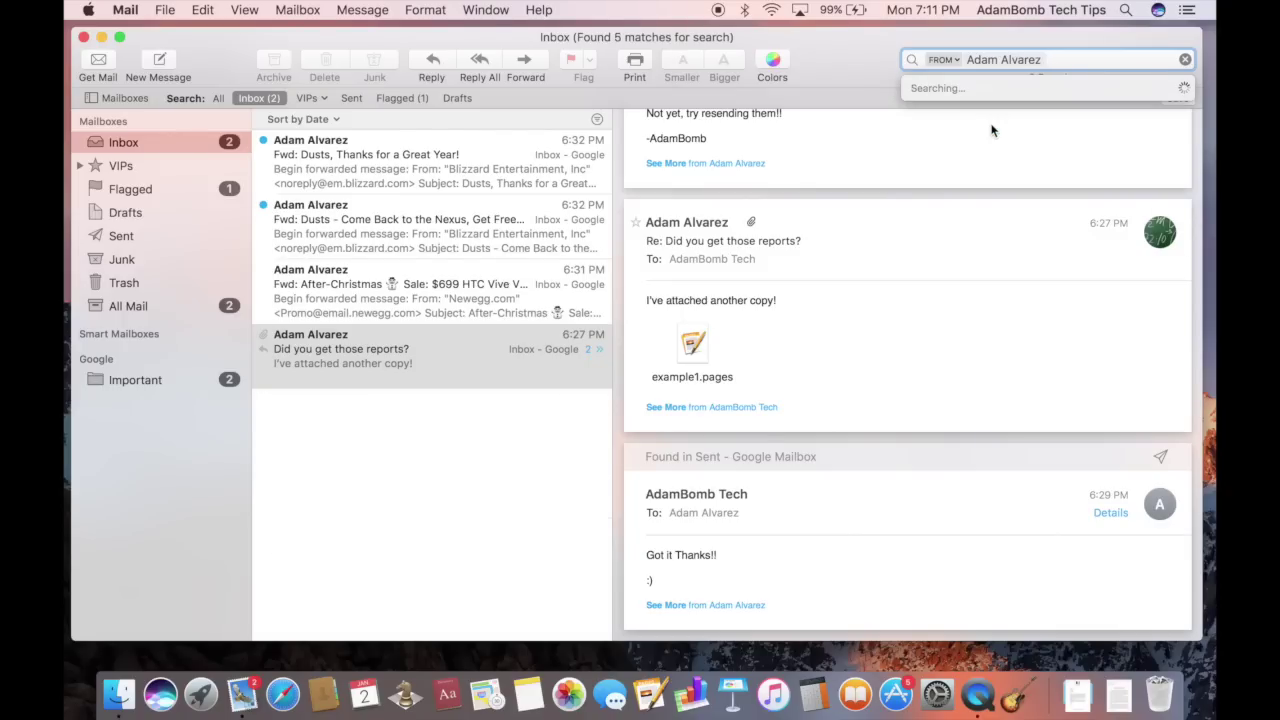
Switch the search token from From to Entire Message, then clear the search
click(952, 59)
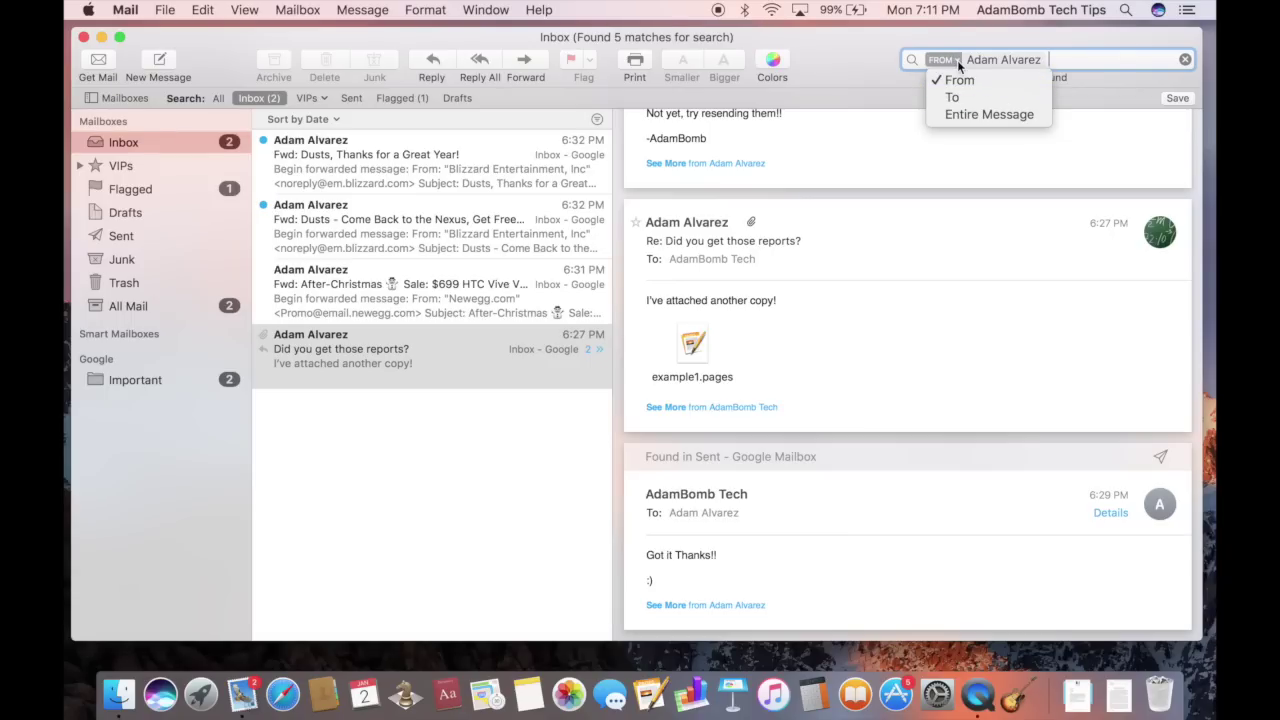
click(963, 118)
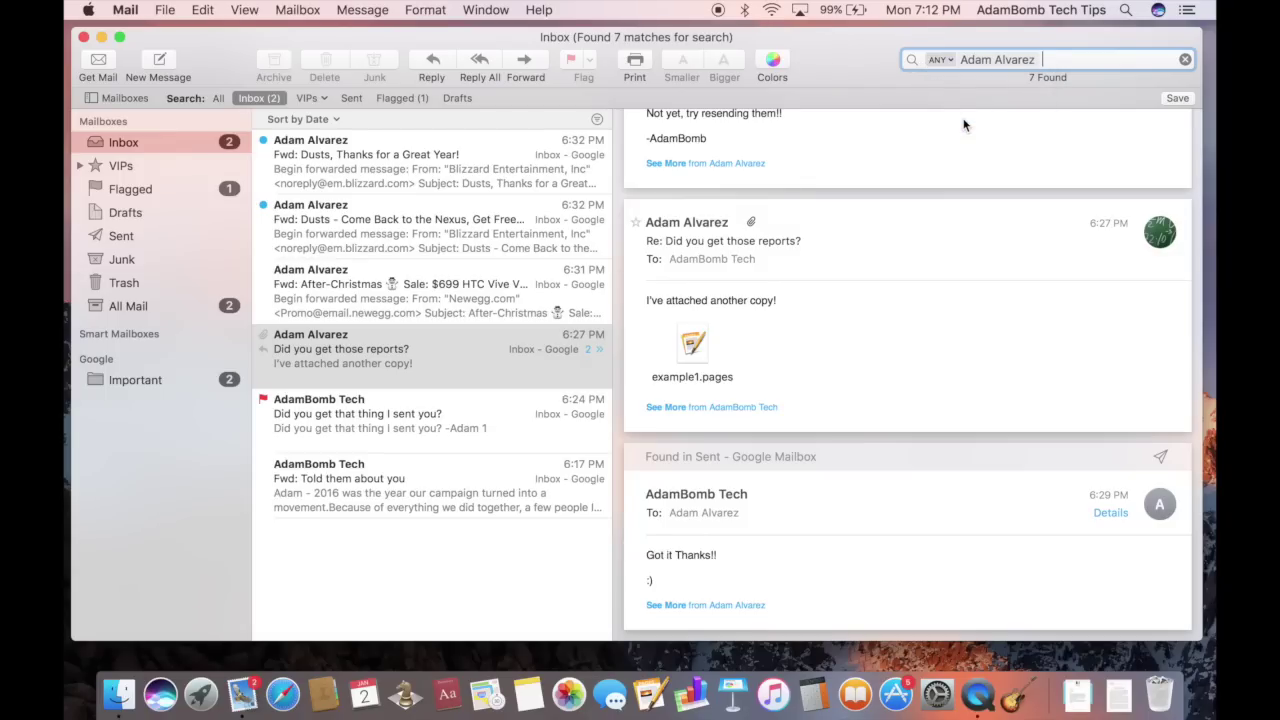
click(953, 60)
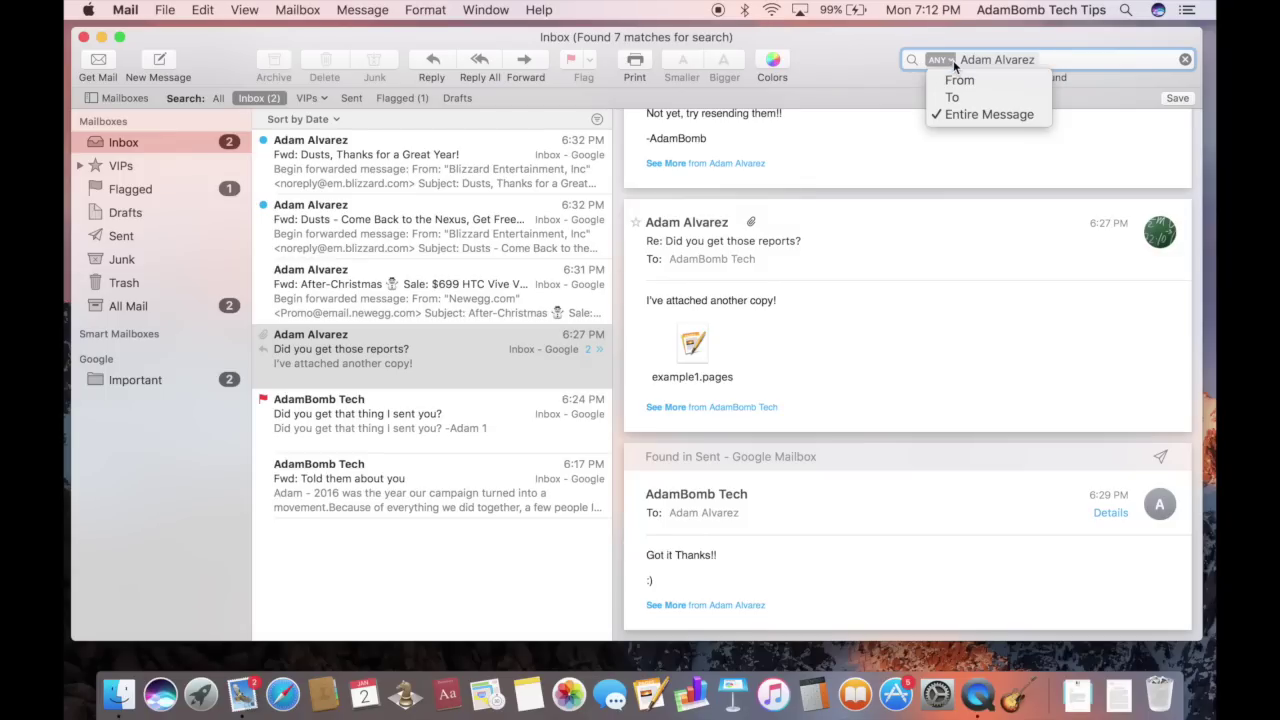
click(1117, 63)
key(super+a)
key(BackSpace)
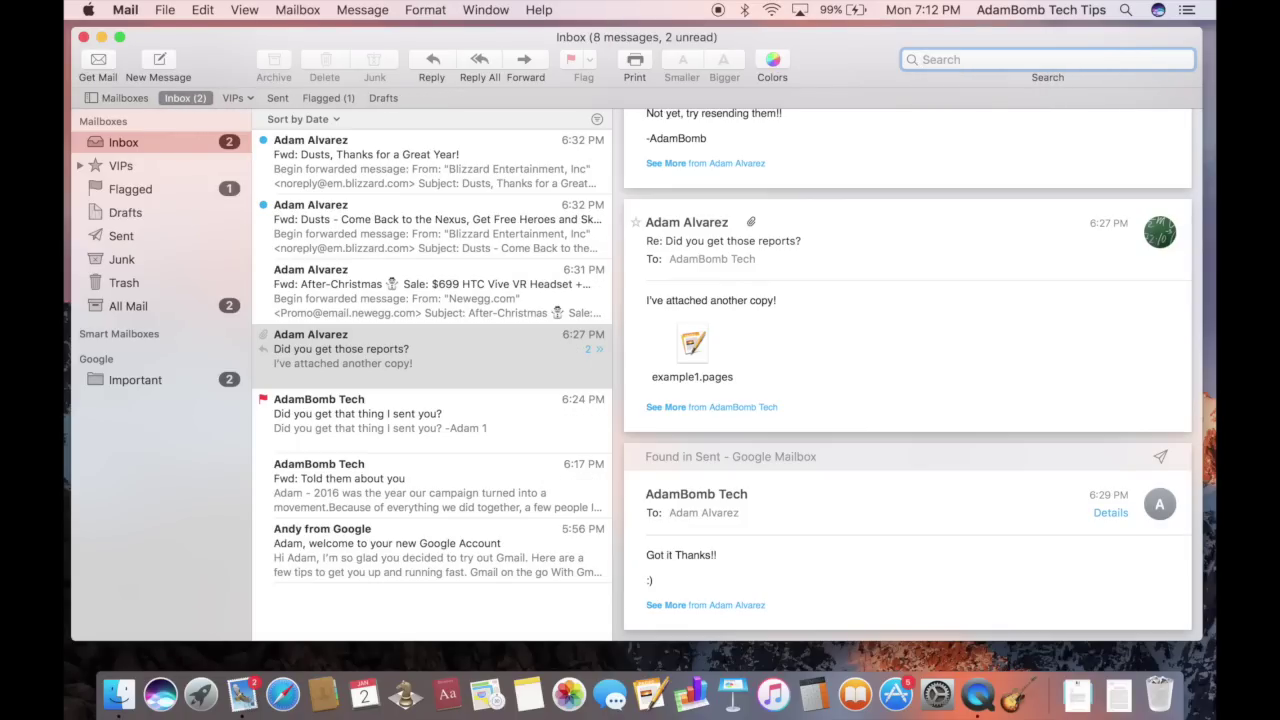
text(emails from andy)
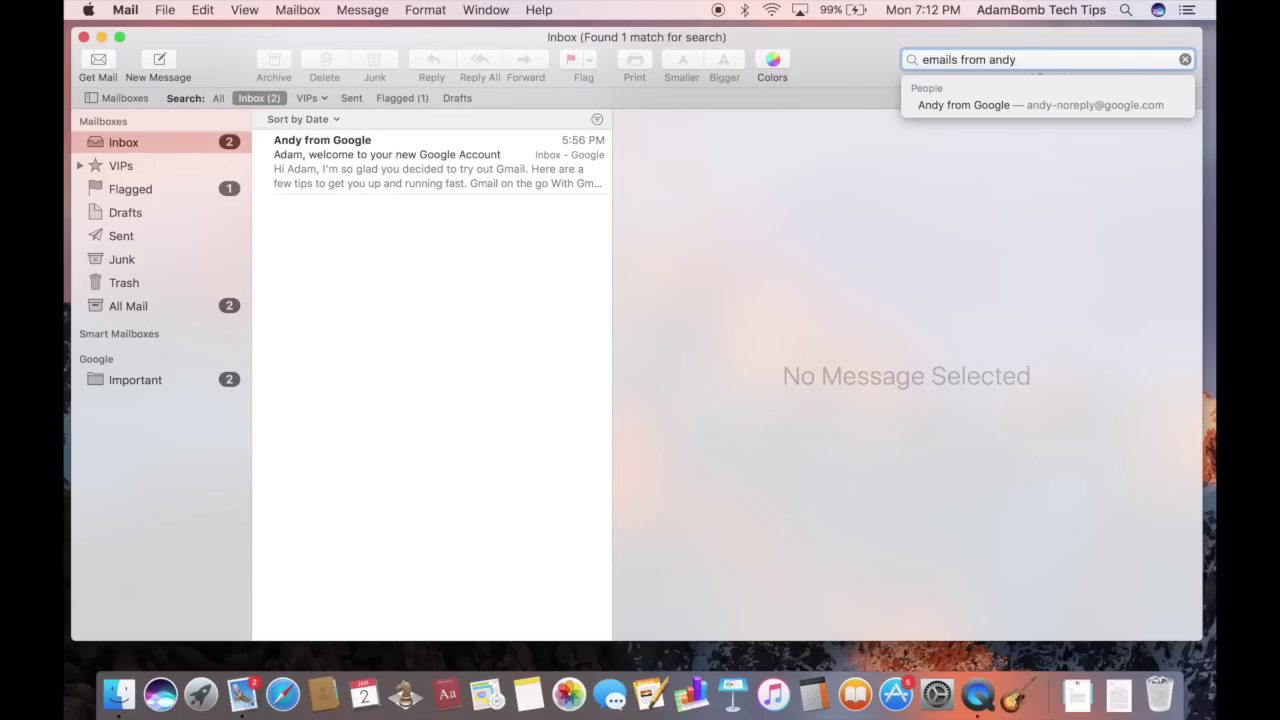
text( in the last week)
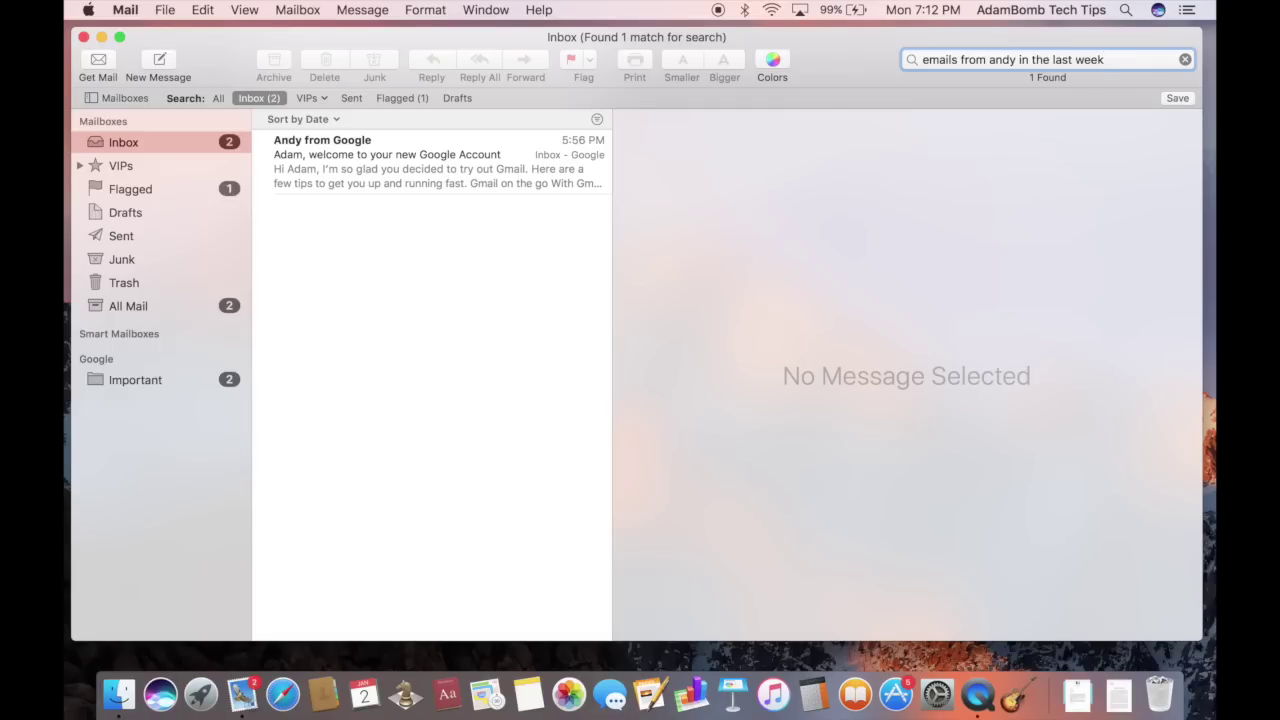
click(1185, 59)
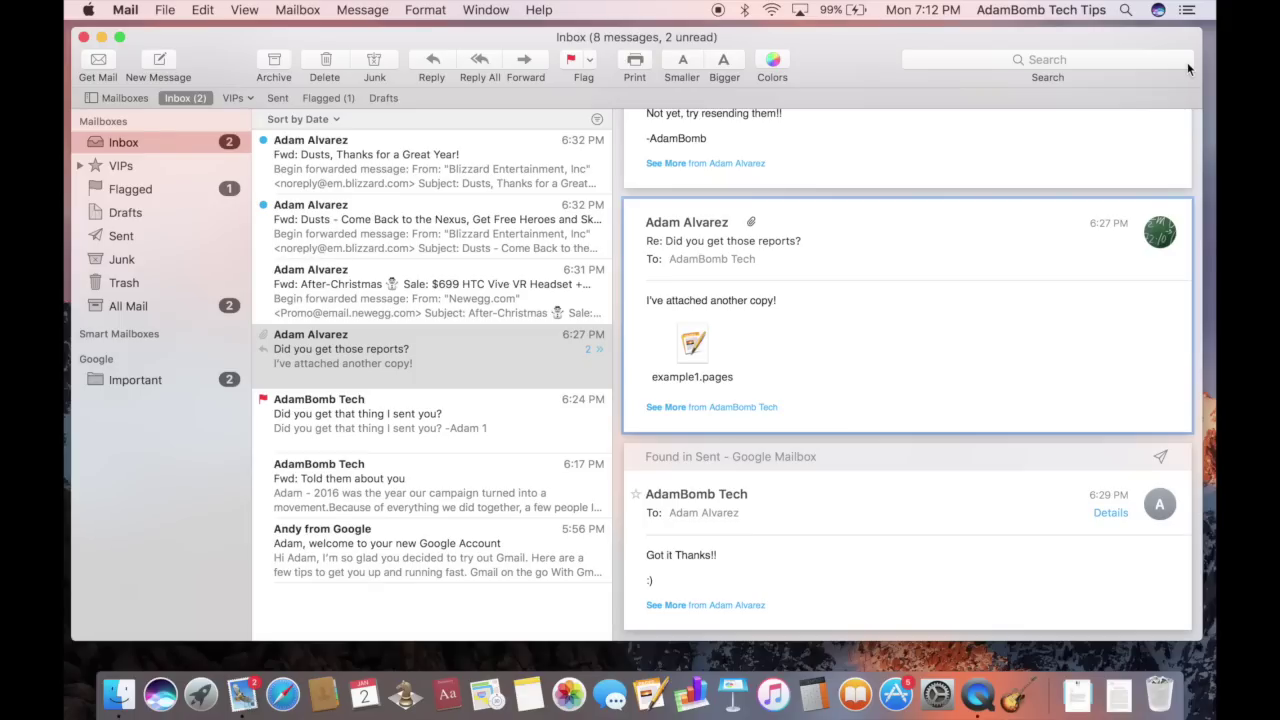
click(1187, 62)
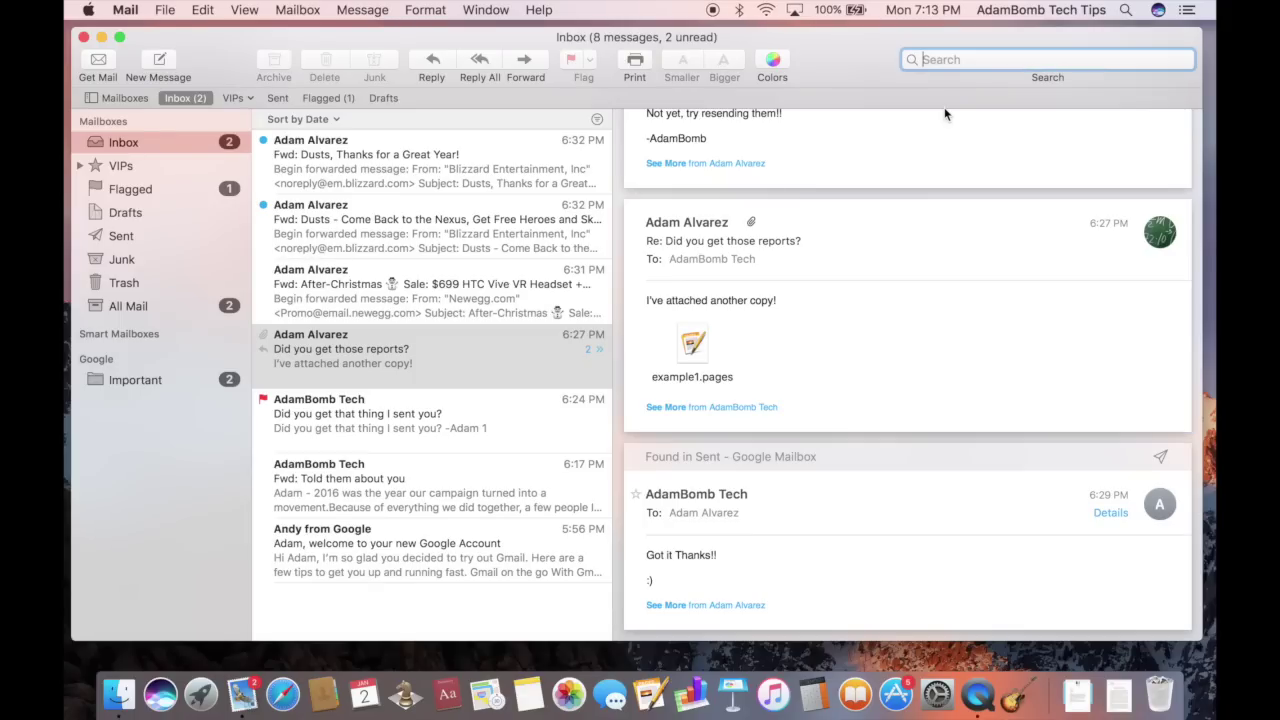
mouse_move(812, 209)
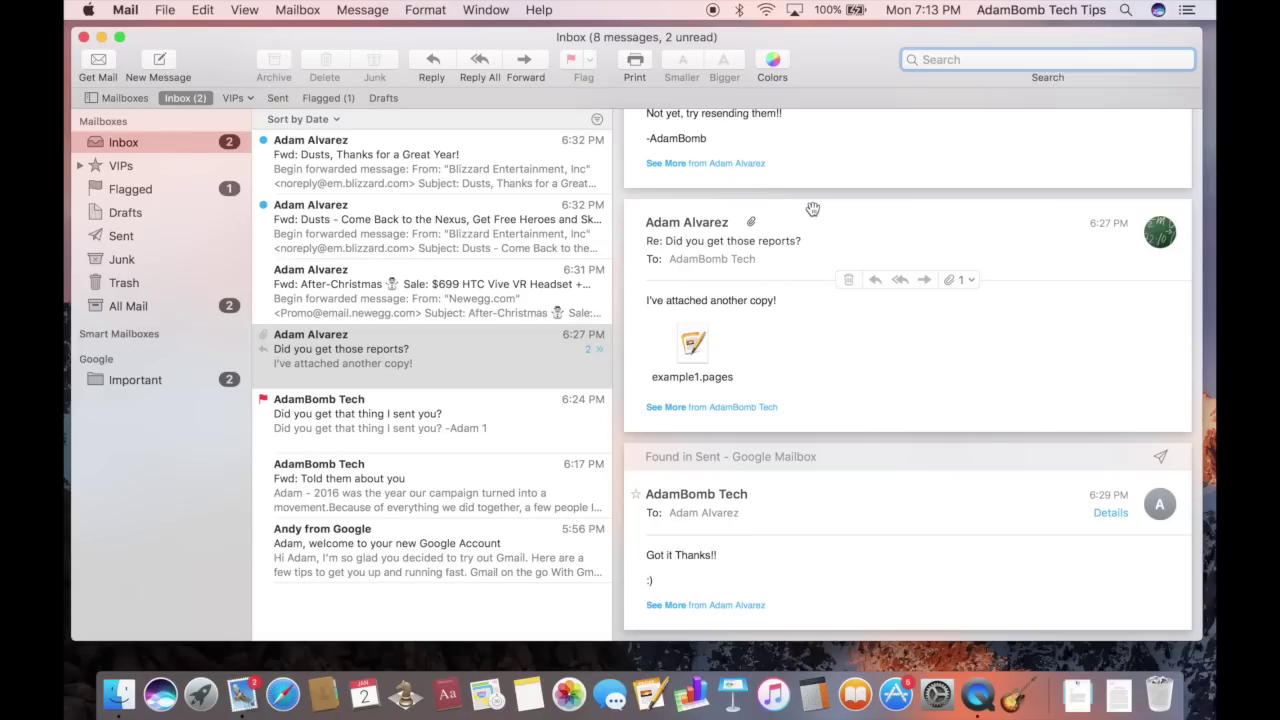
scroll(430, 396, down, 3)
scroll(430, 396, up, 3)
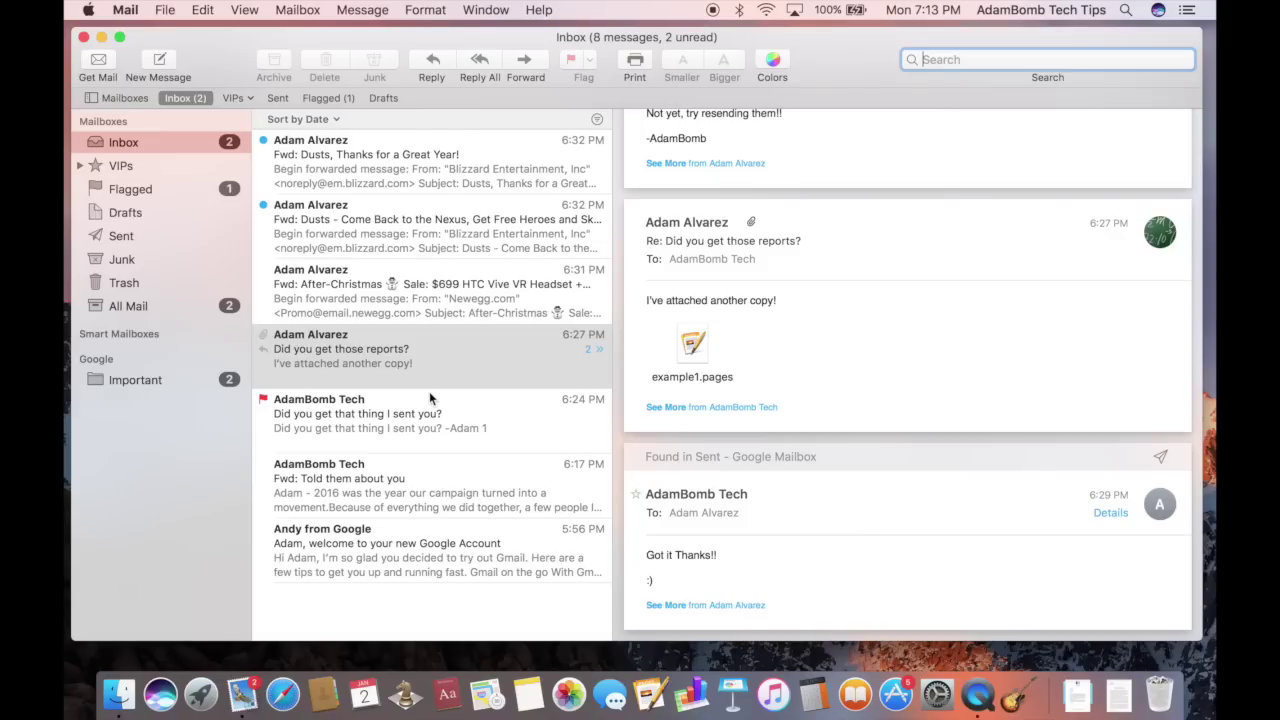
click(690, 277)
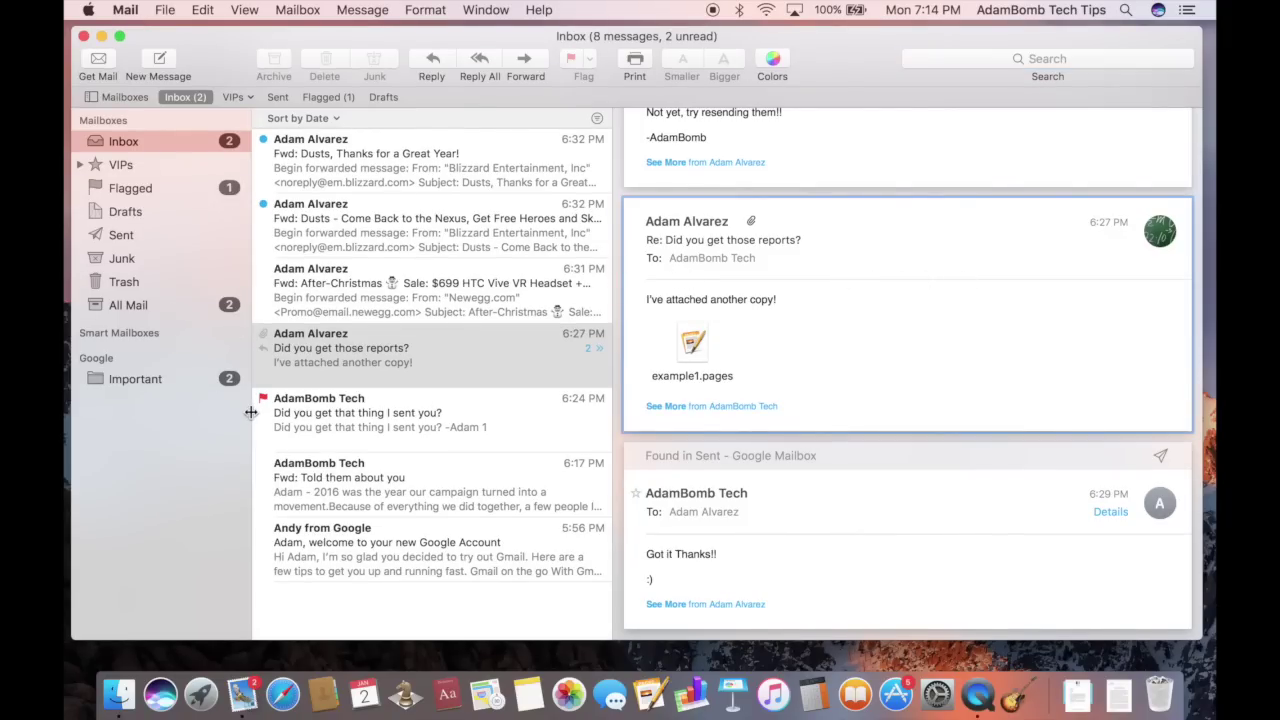
mouse_move(244, 343)
click(131, 146)
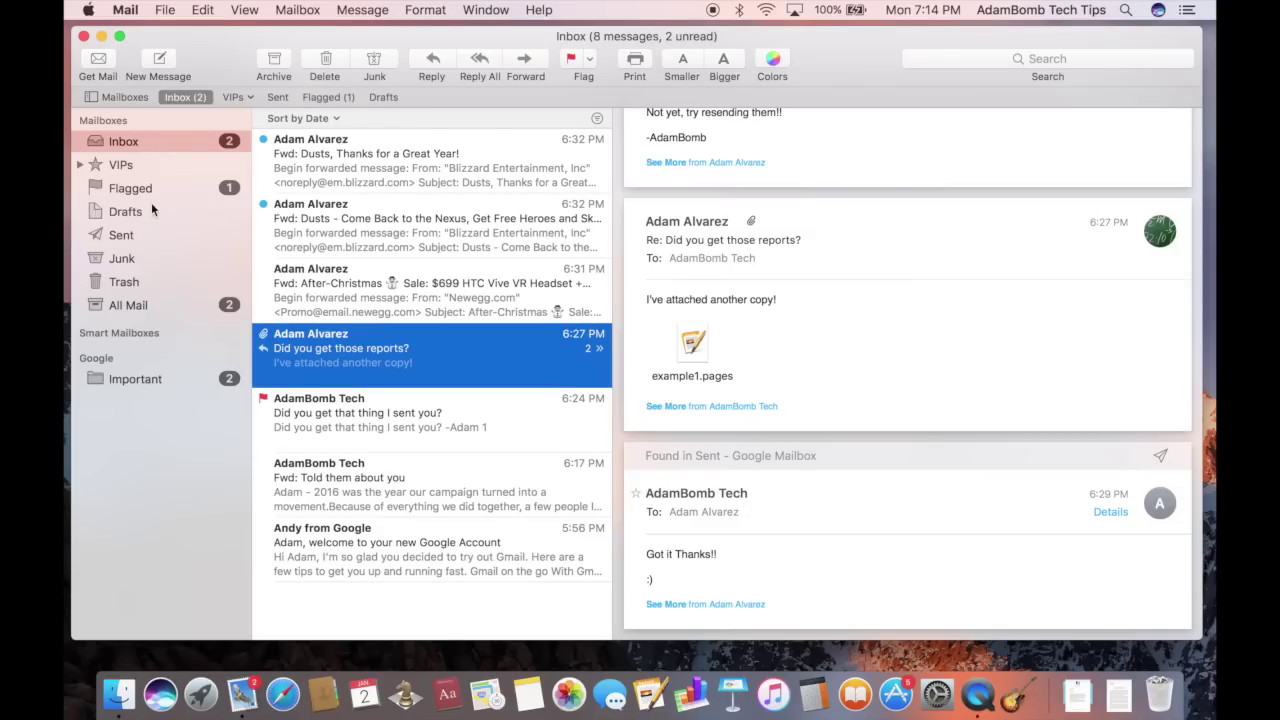
Create a new mailbox named 'Travel' in the Google account
mouse_move(90, 360)
mouse_move(112, 355)
click(204, 358)
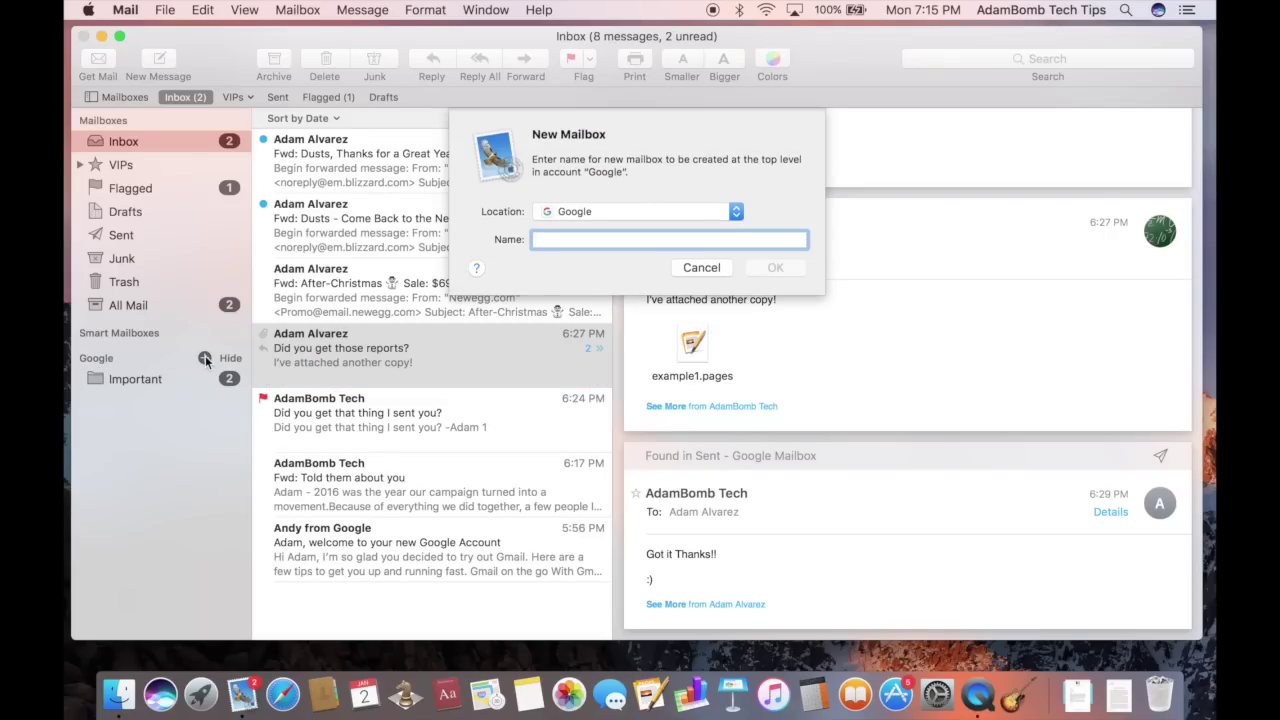
text(Tr)
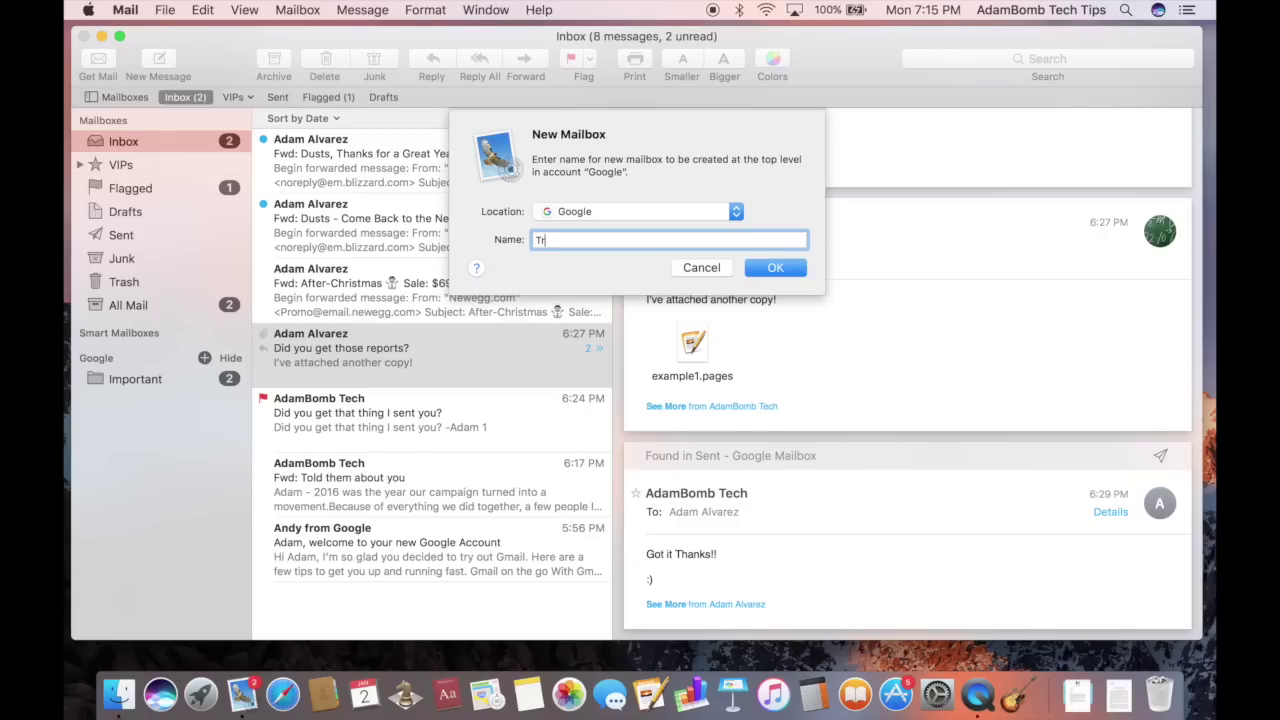
text(avel)
click(770, 269)
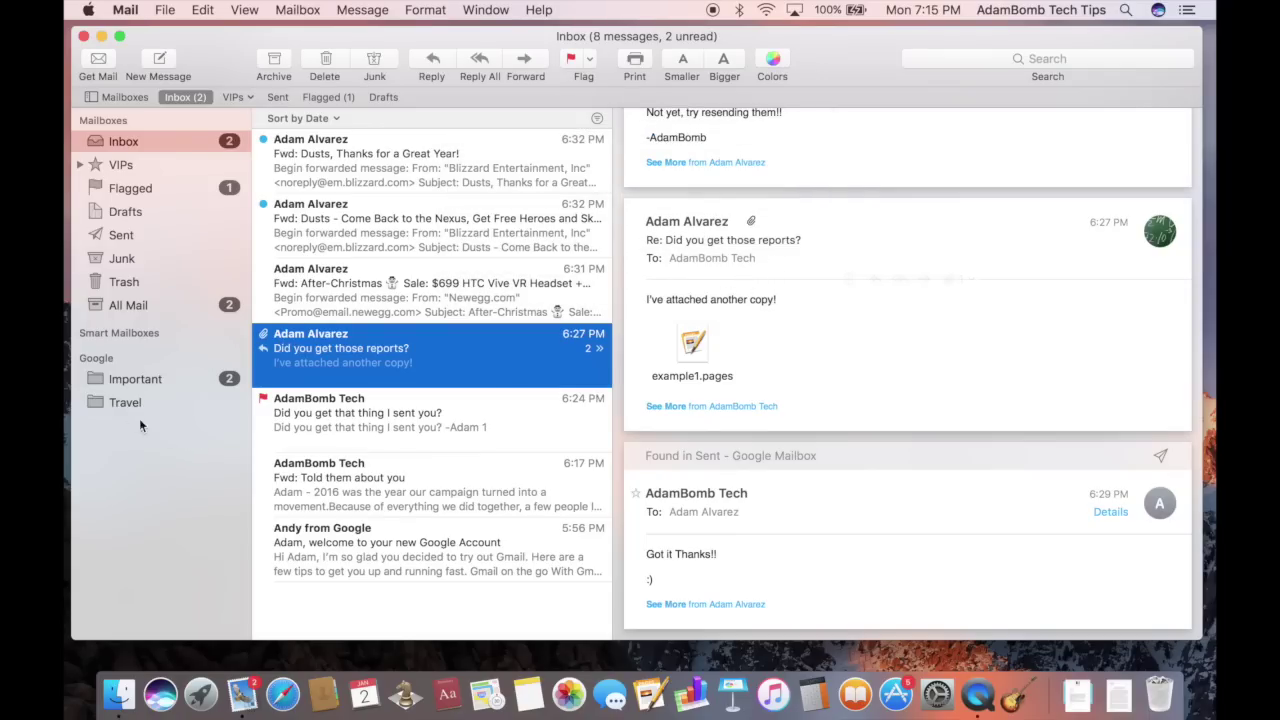
click(112, 402)
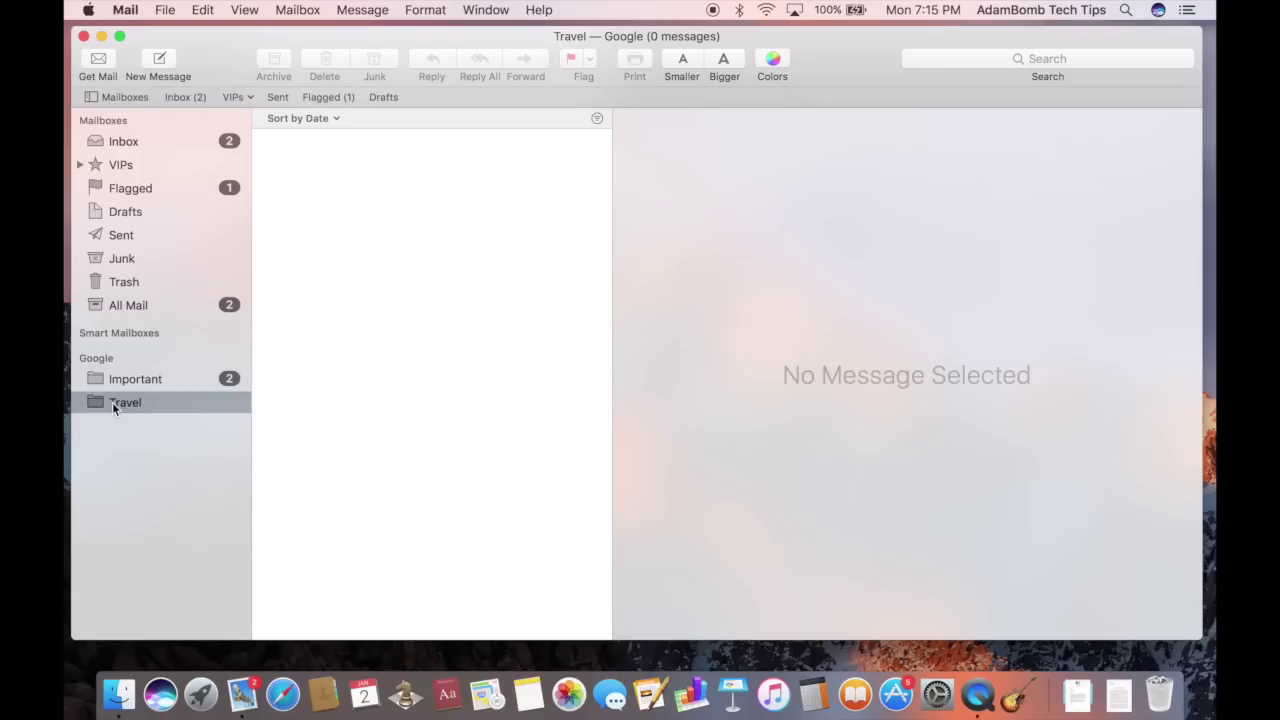
Drag the 'Did you get those reports?' message from Inbox into Travel and view it there
click(121, 142)
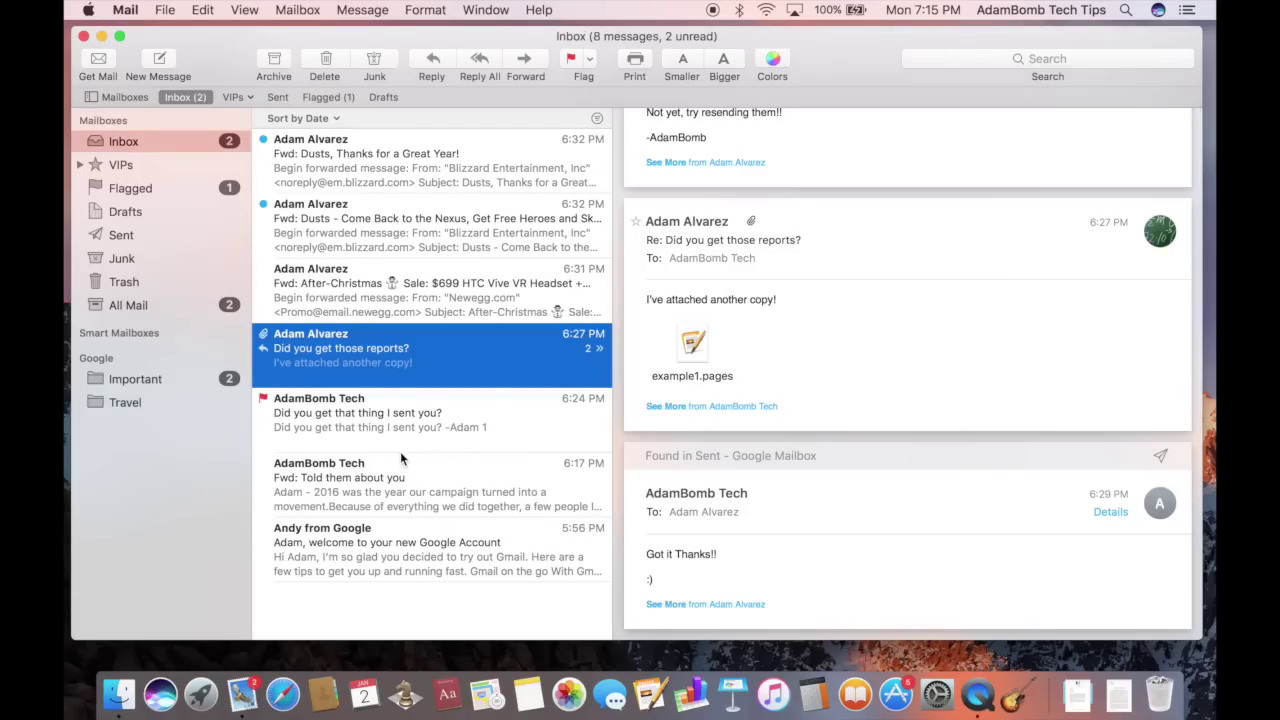
click(397, 428)
click(385, 352)
drag(408, 346, 186, 403)
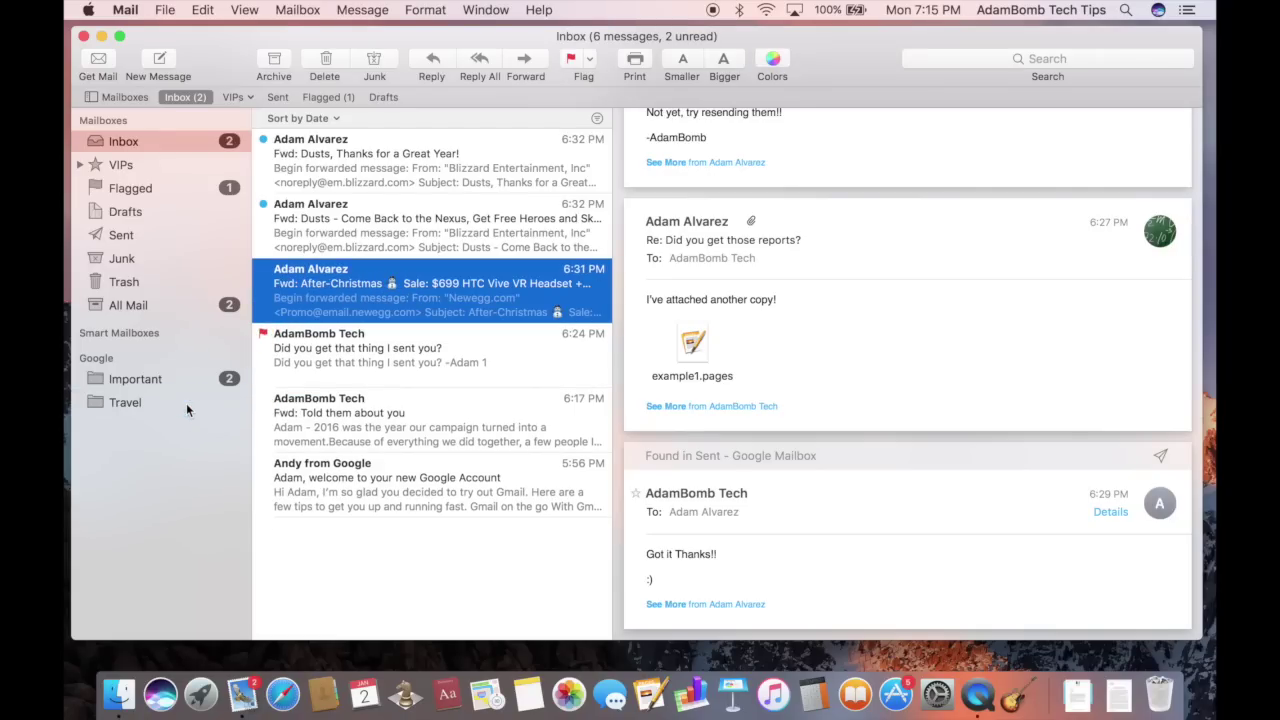
click(104, 403)
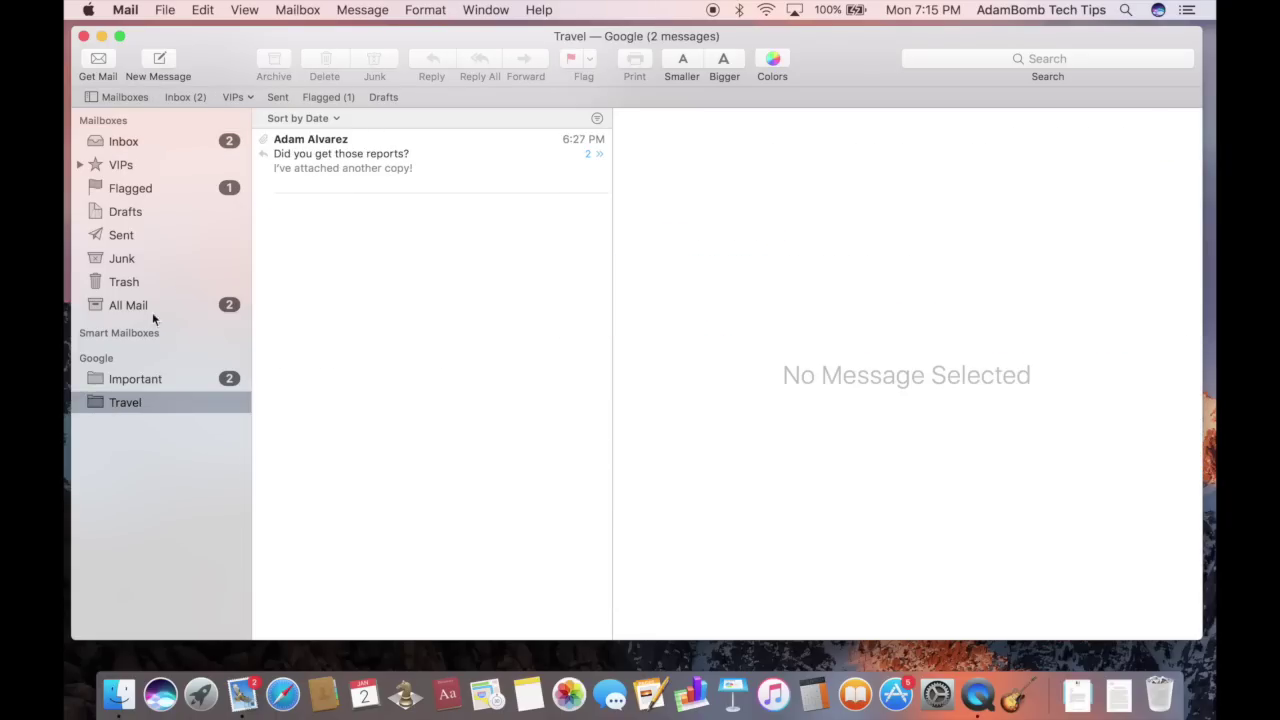
Go back to the Inbox, now listing 6 messages with the After-Christmas sale email showing
click(144, 144)
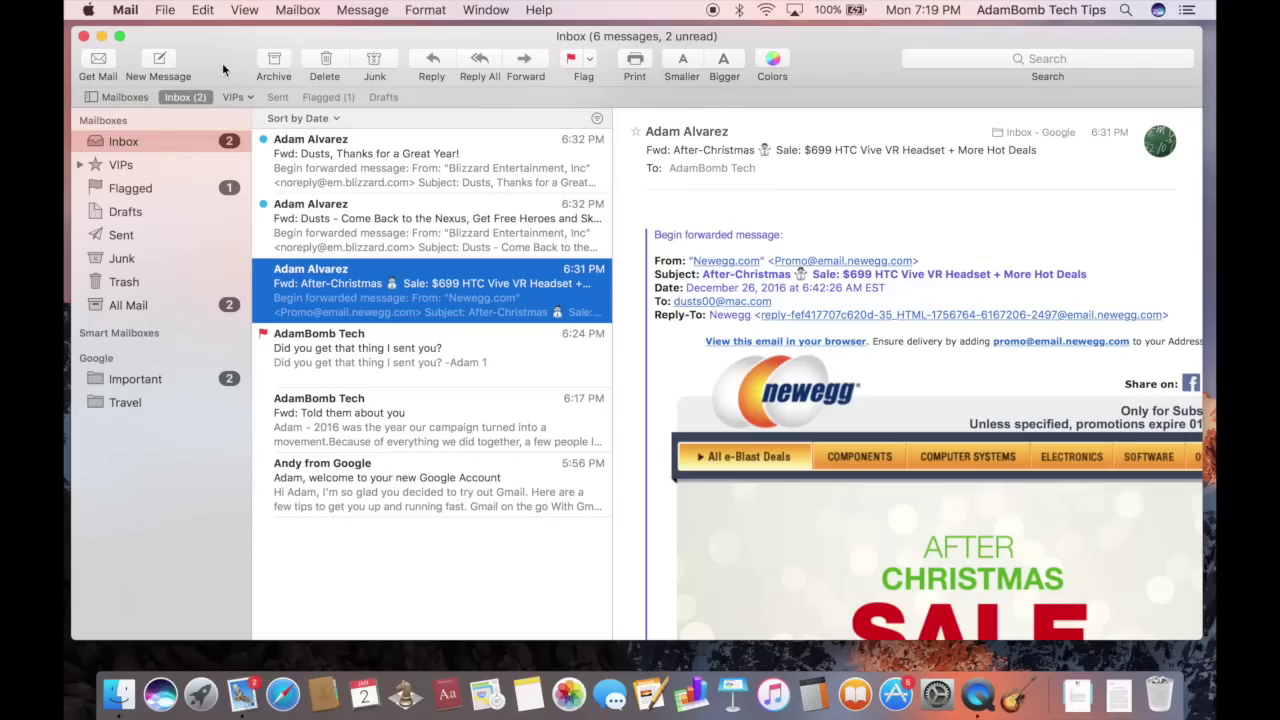
Start a new email and accept an autocompleted contact as its To recipient
click(157, 62)
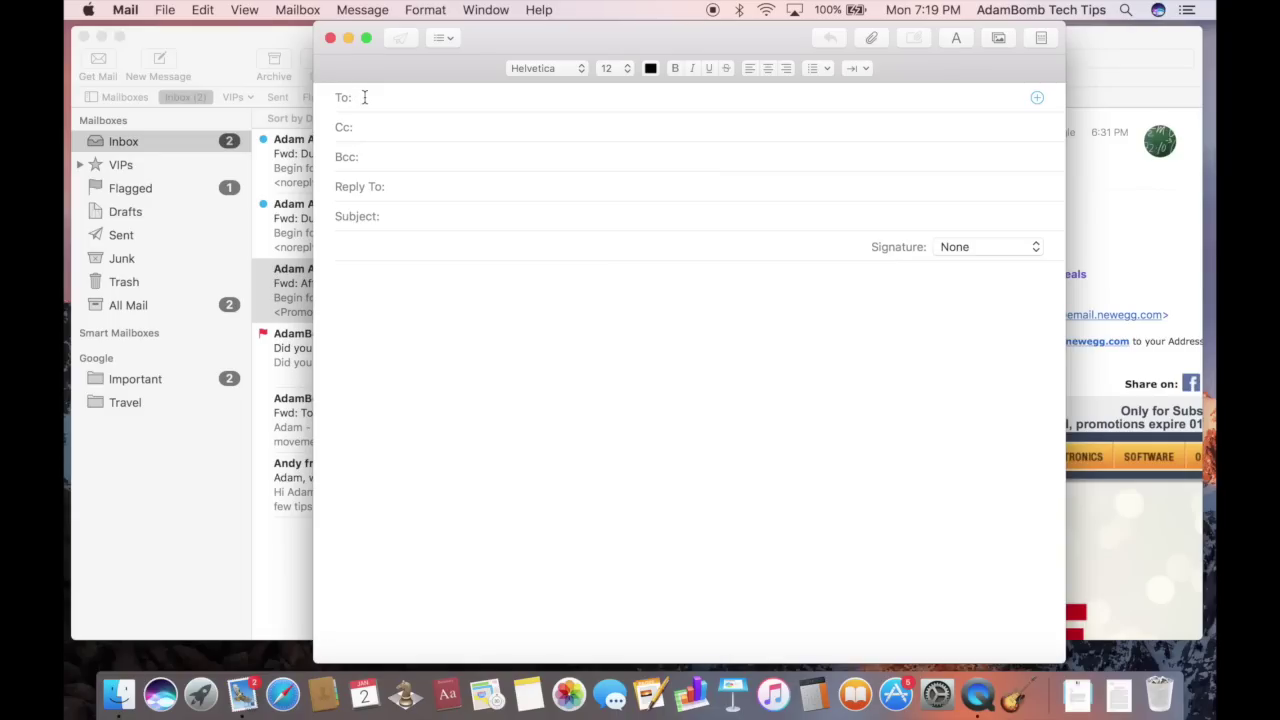
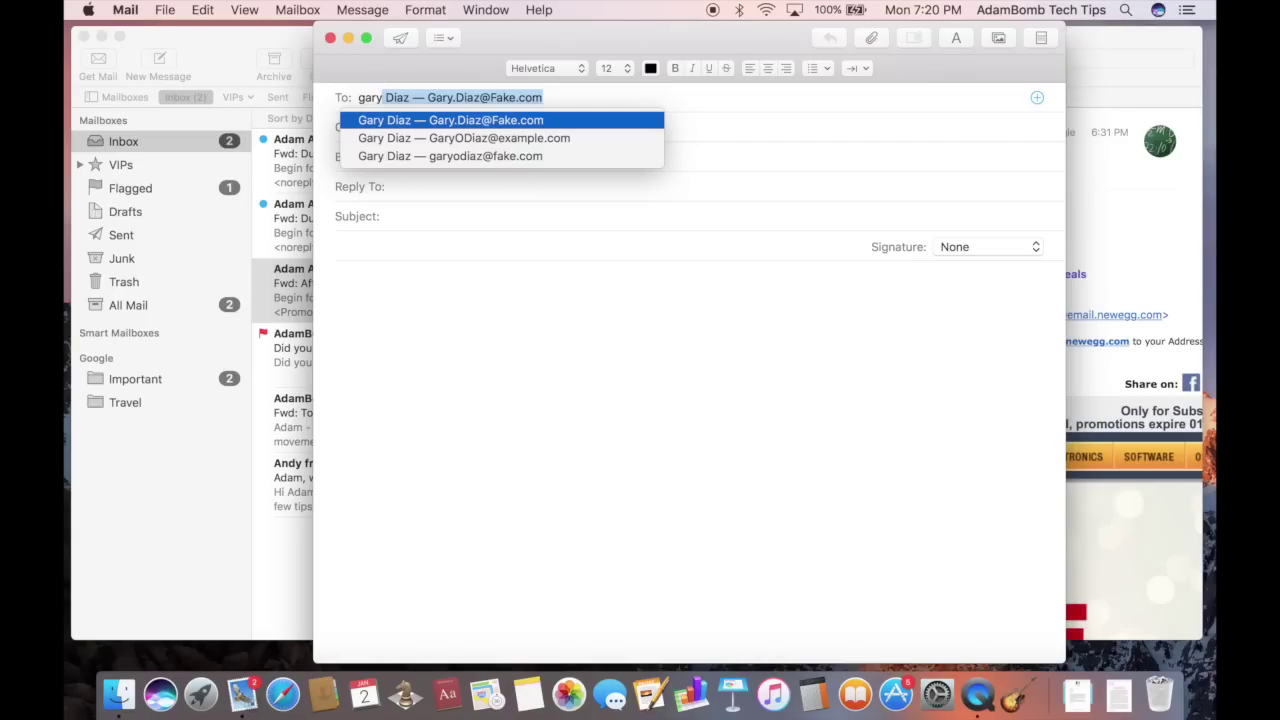
key(Tab)
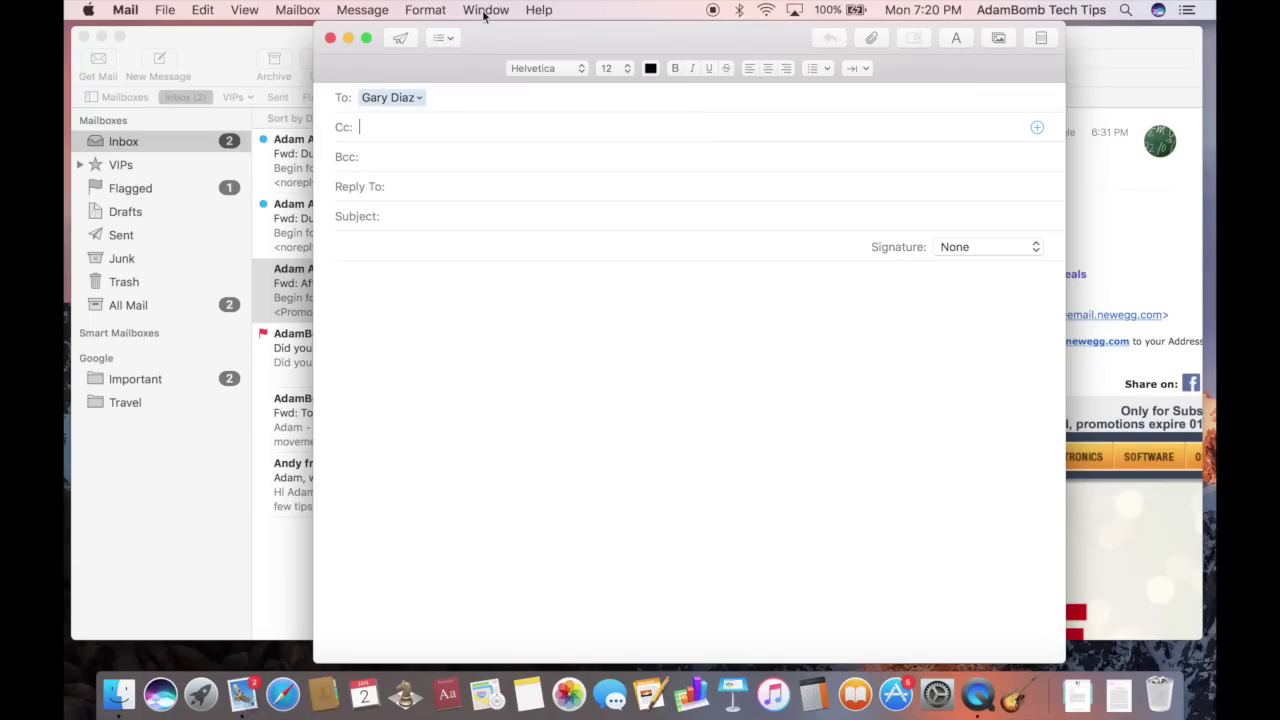
click(419, 100)
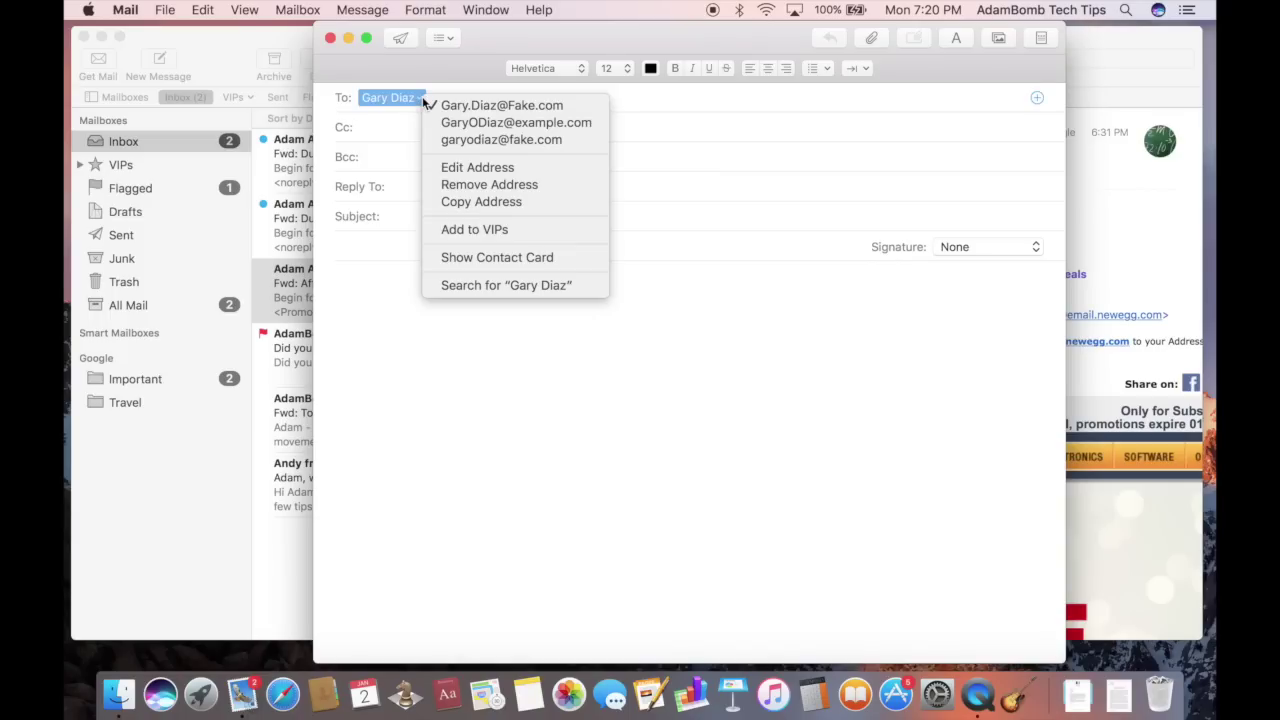
click(655, 106)
click(651, 100)
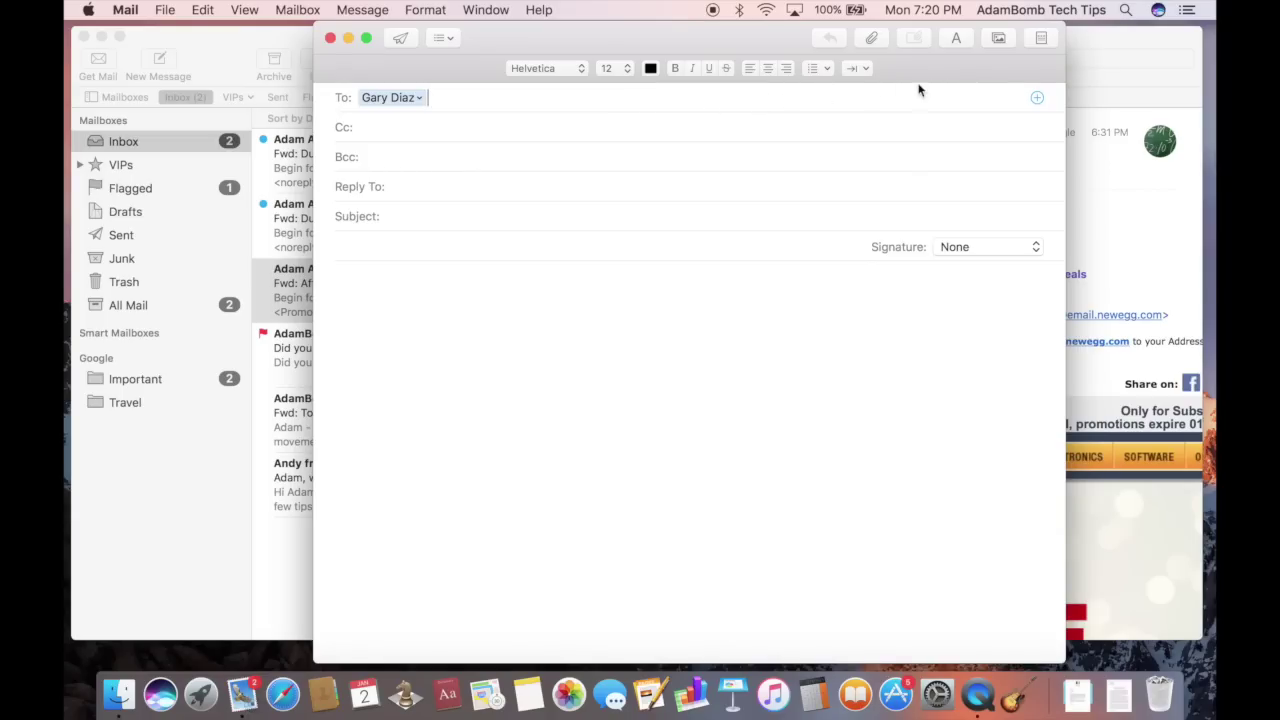
Add a second recipient from All Contacts in the contact picker
click(1038, 101)
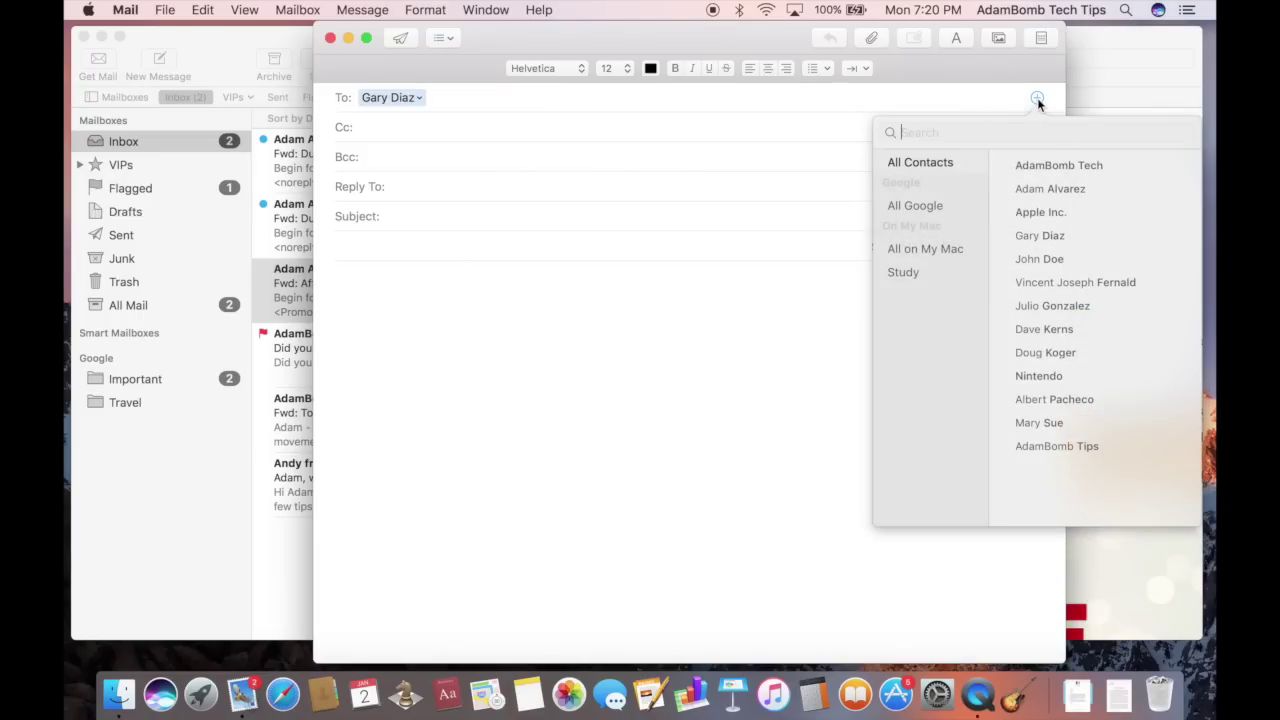
click(900, 165)
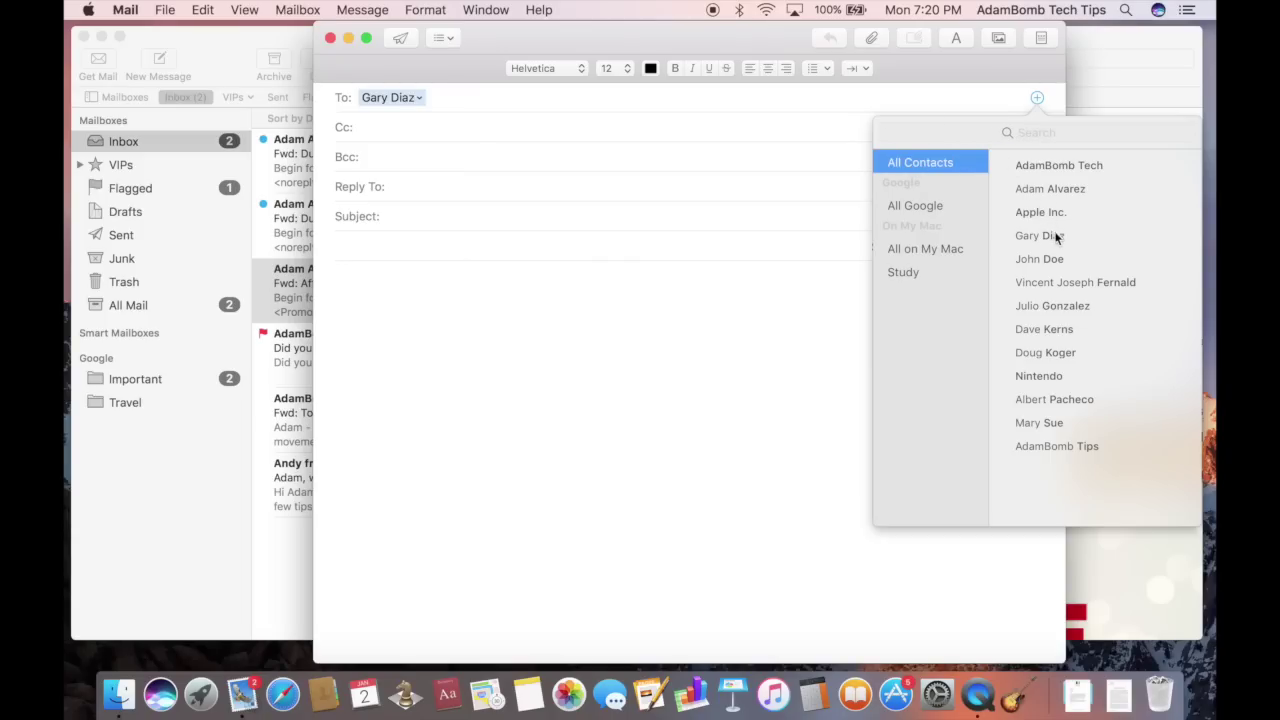
click(1054, 262)
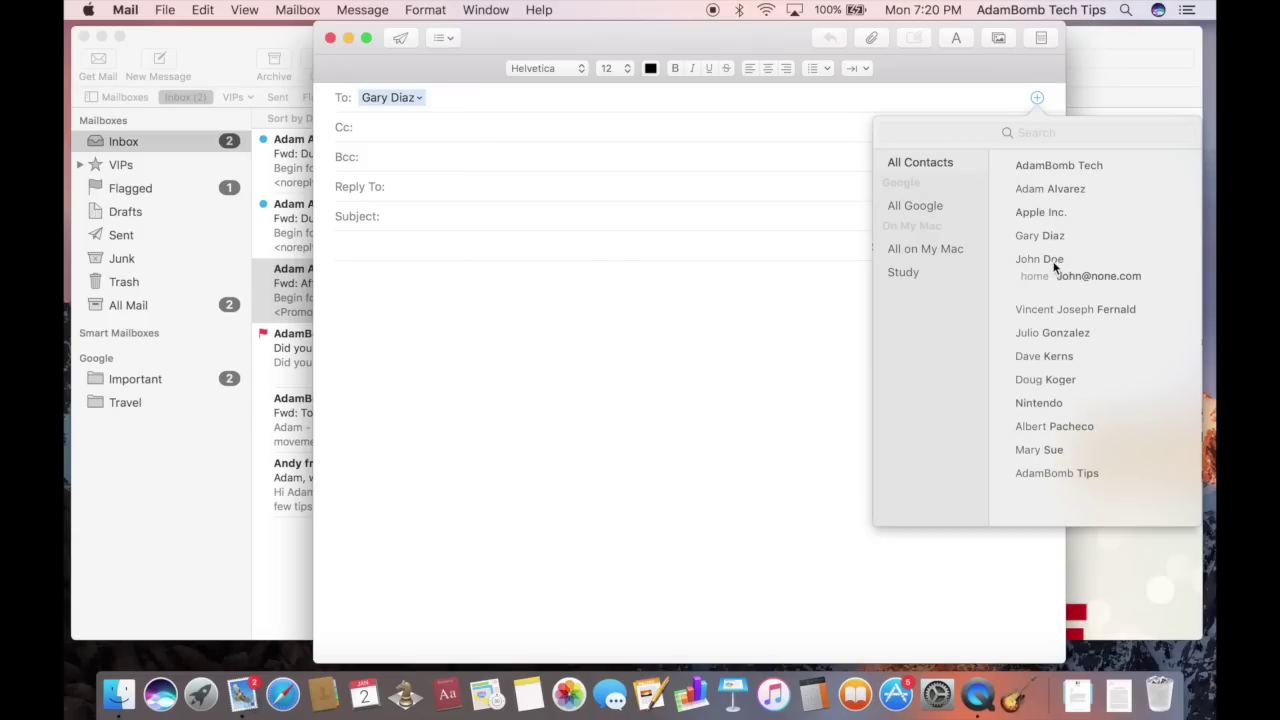
click(1083, 275)
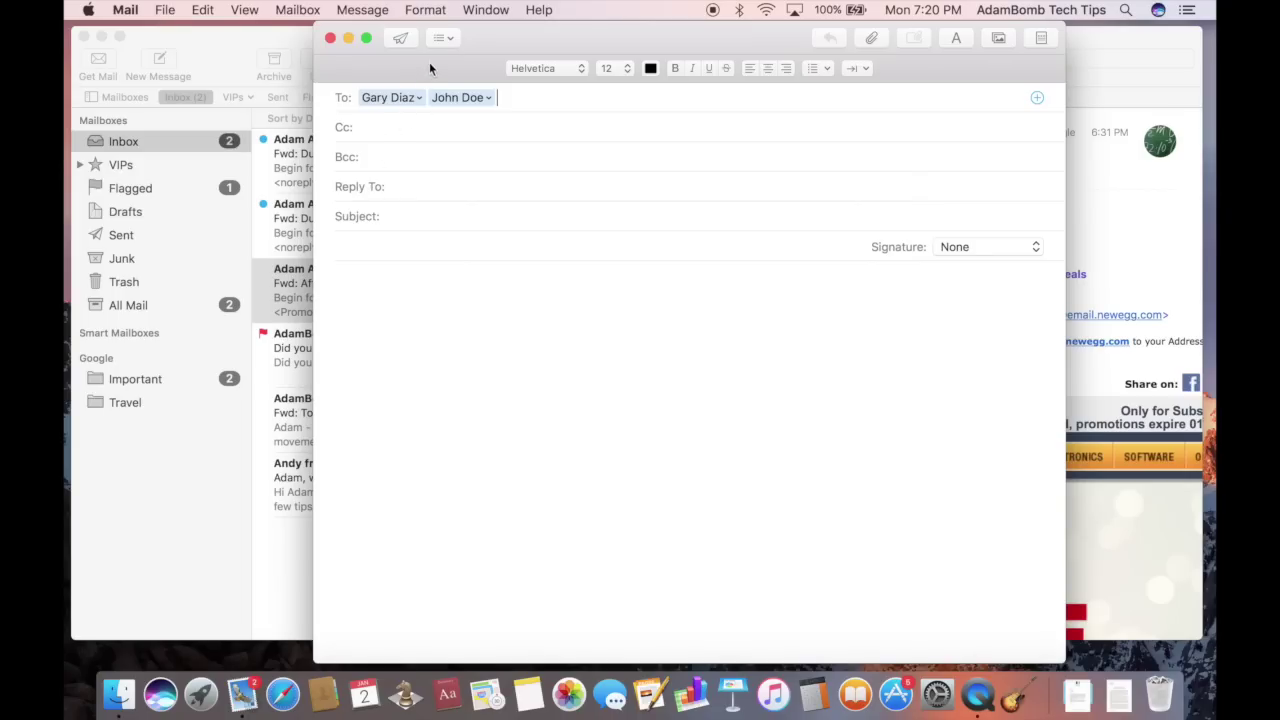
Hide the Bcc and Cc header fields, then show Bcc again
click(445, 39)
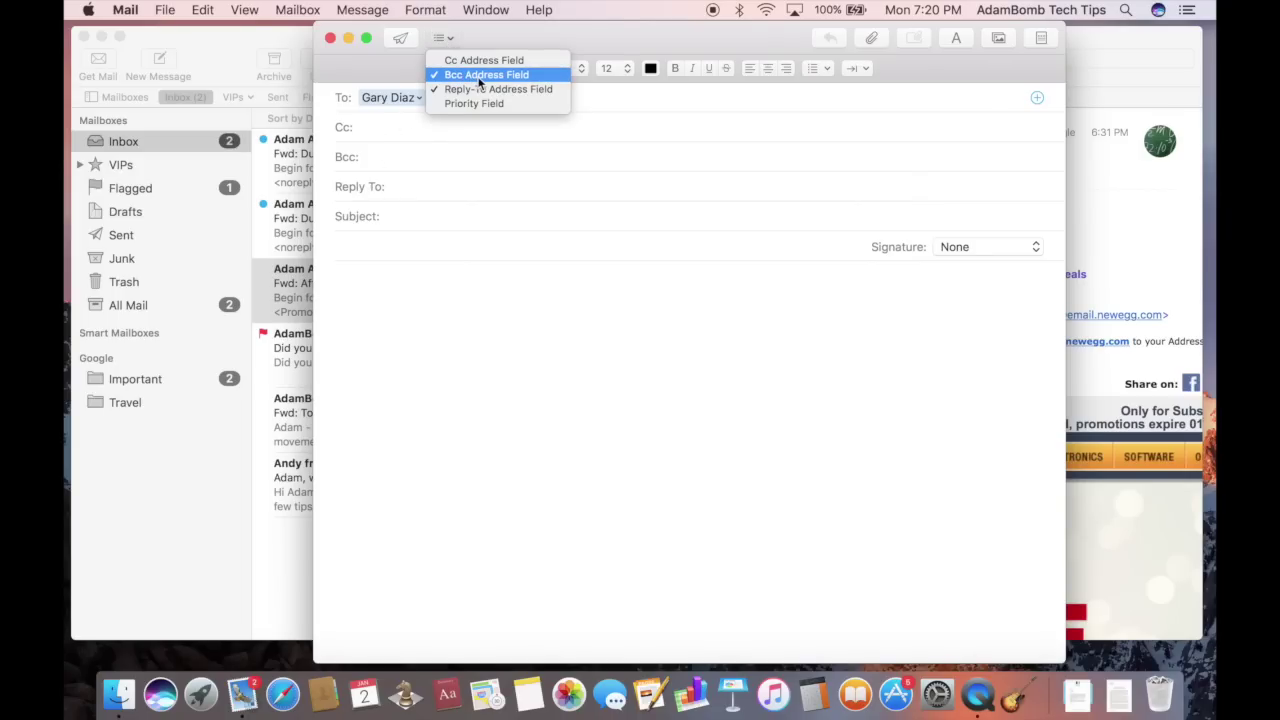
click(479, 79)
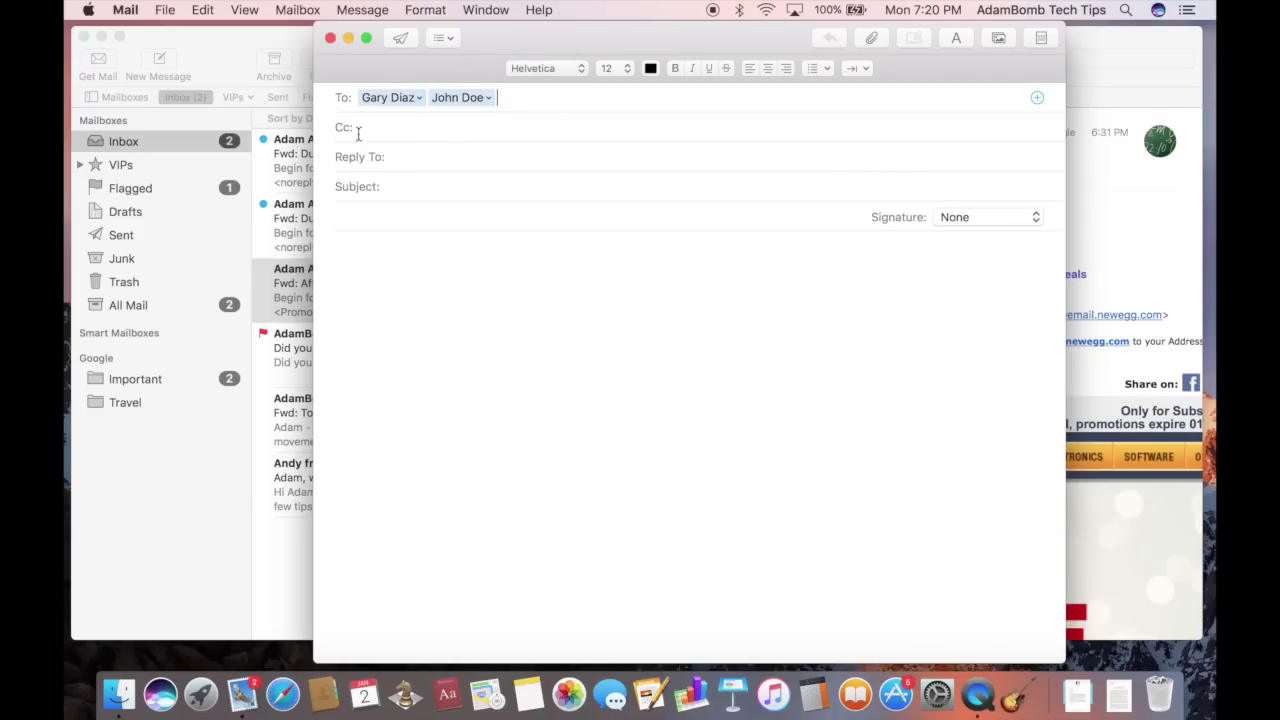
click(446, 39)
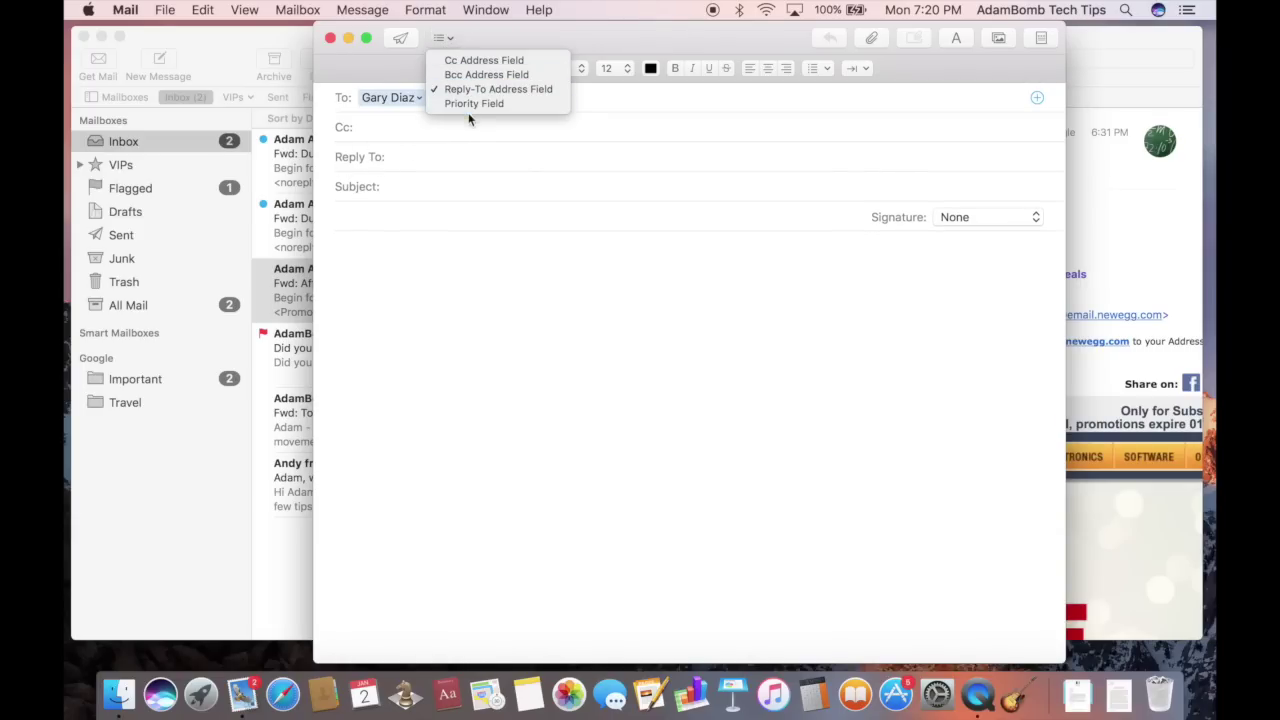
click(466, 62)
click(445, 39)
click(457, 74)
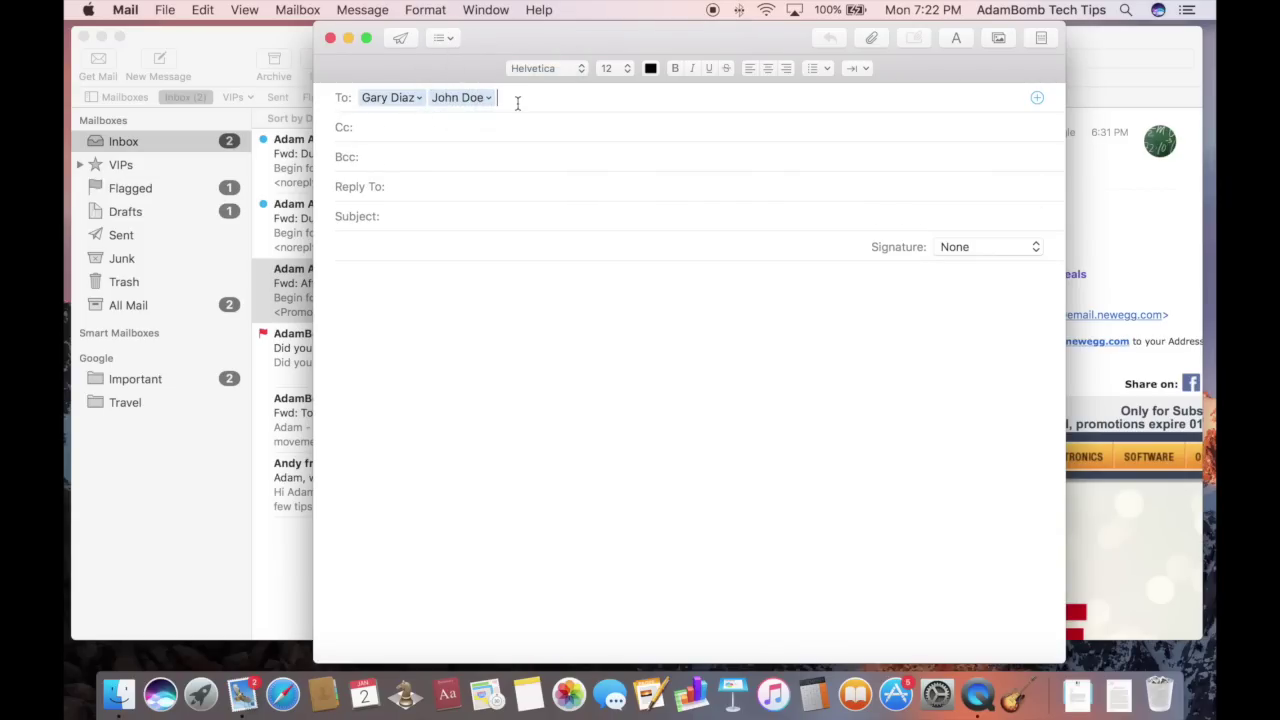
Give the draft the subject 'Test Email' and the body text 'Hello'
click(403, 217)
text(A)
key(BackSpace)
text(Test Email)
key(Tab)
text(Hello)
click(121, 10)
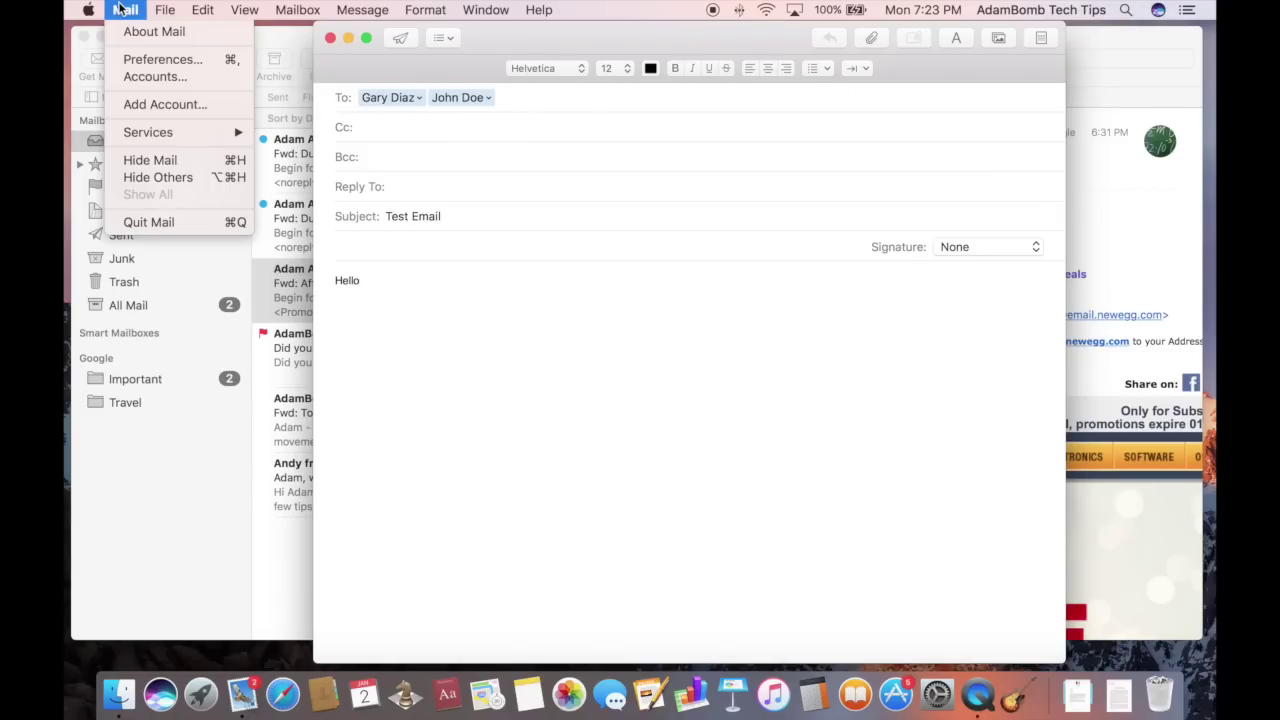
Open Mail Preferences and look through the Fonts & Colors, Viewing and Composing panes
click(143, 62)
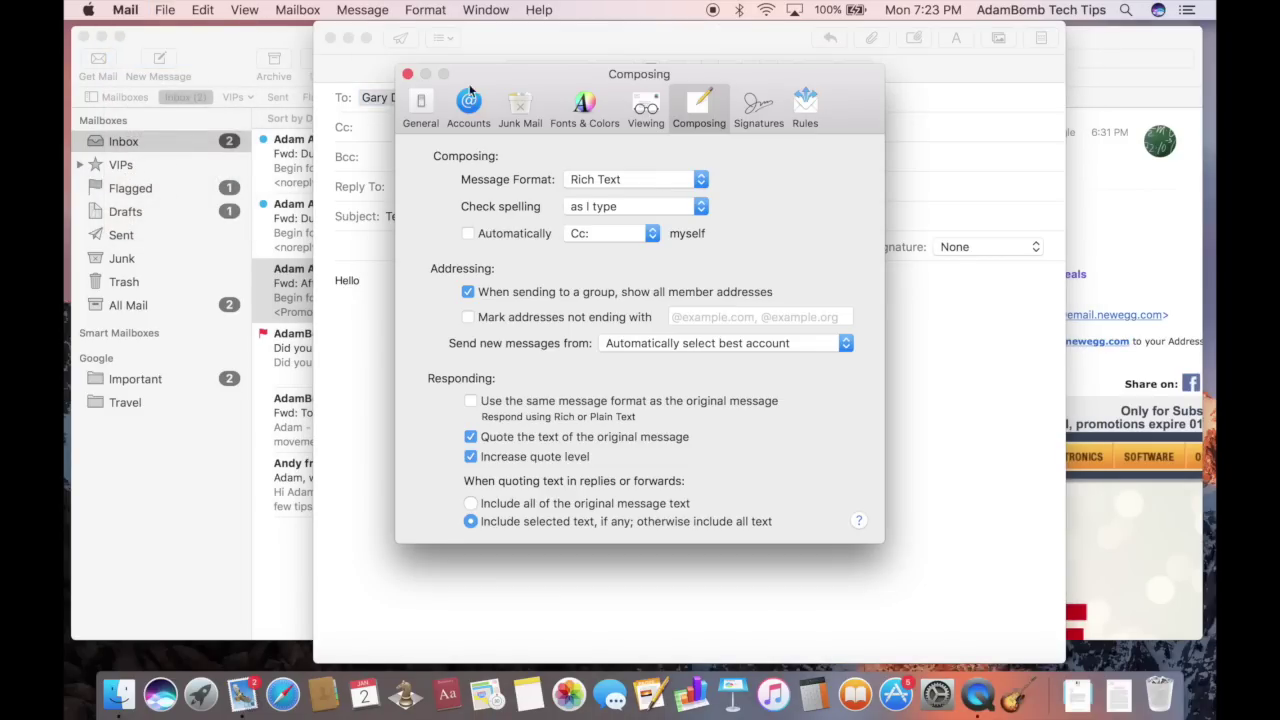
click(570, 116)
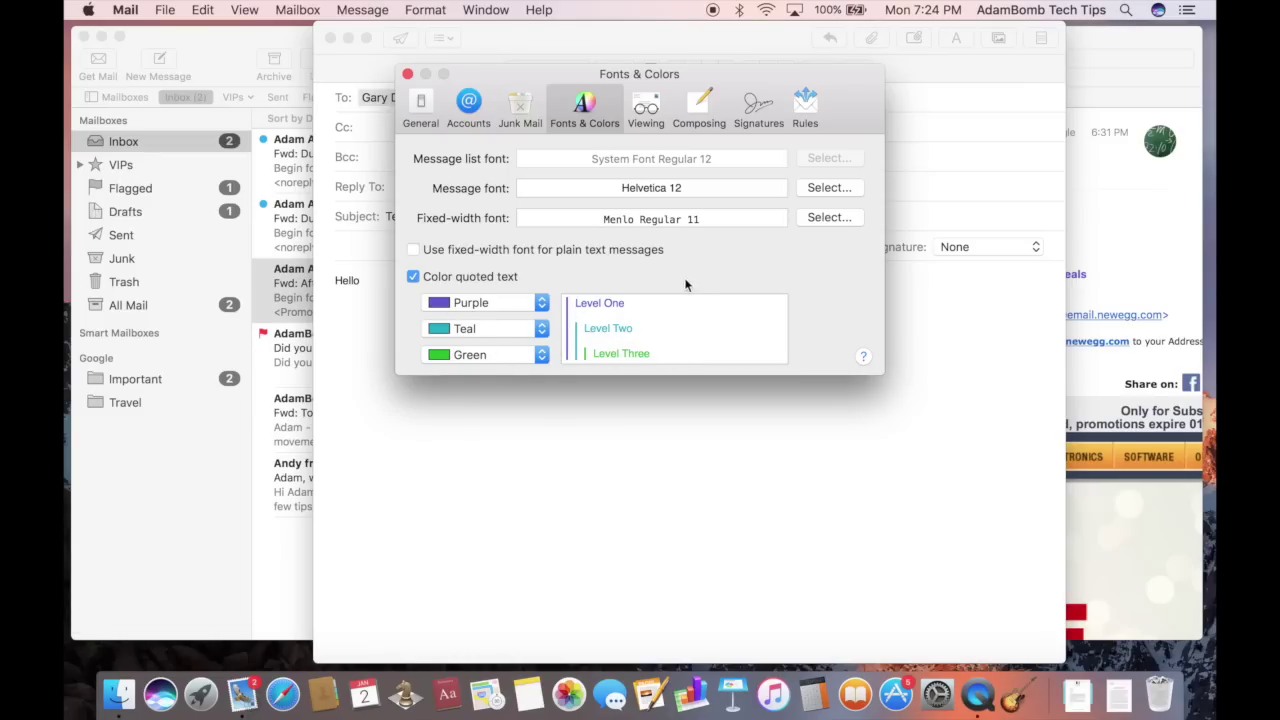
click(645, 108)
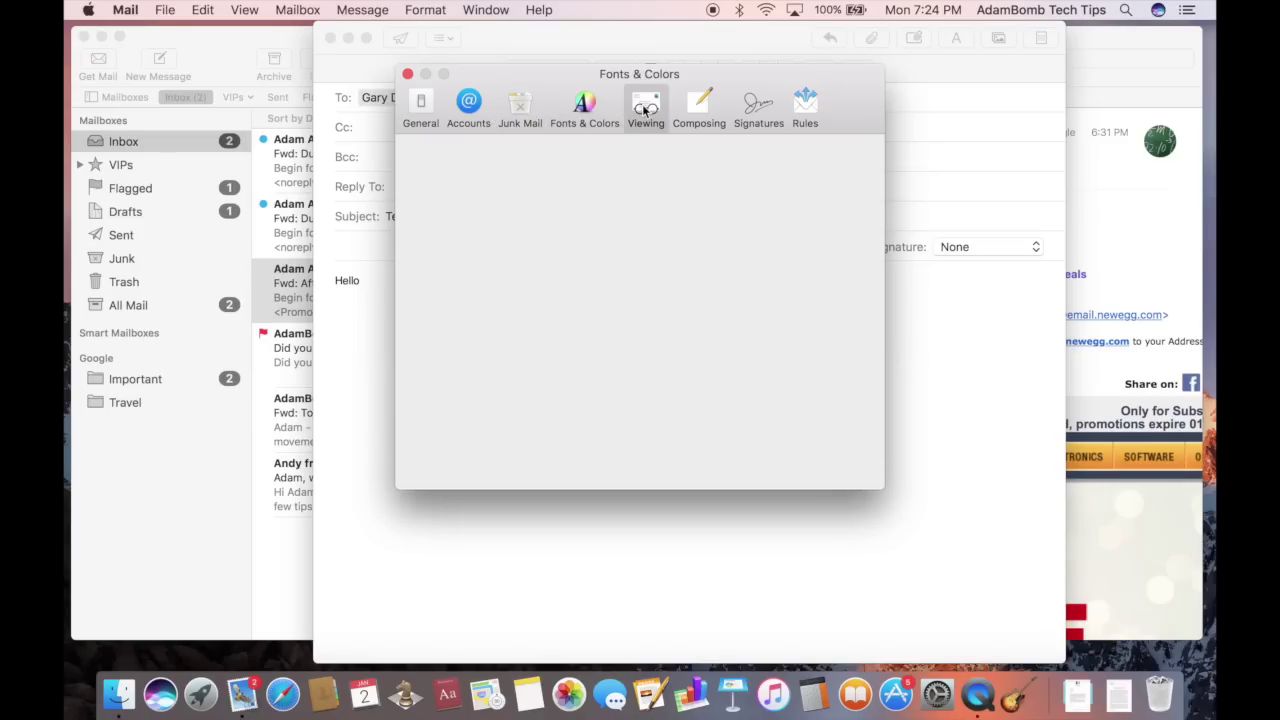
click(697, 110)
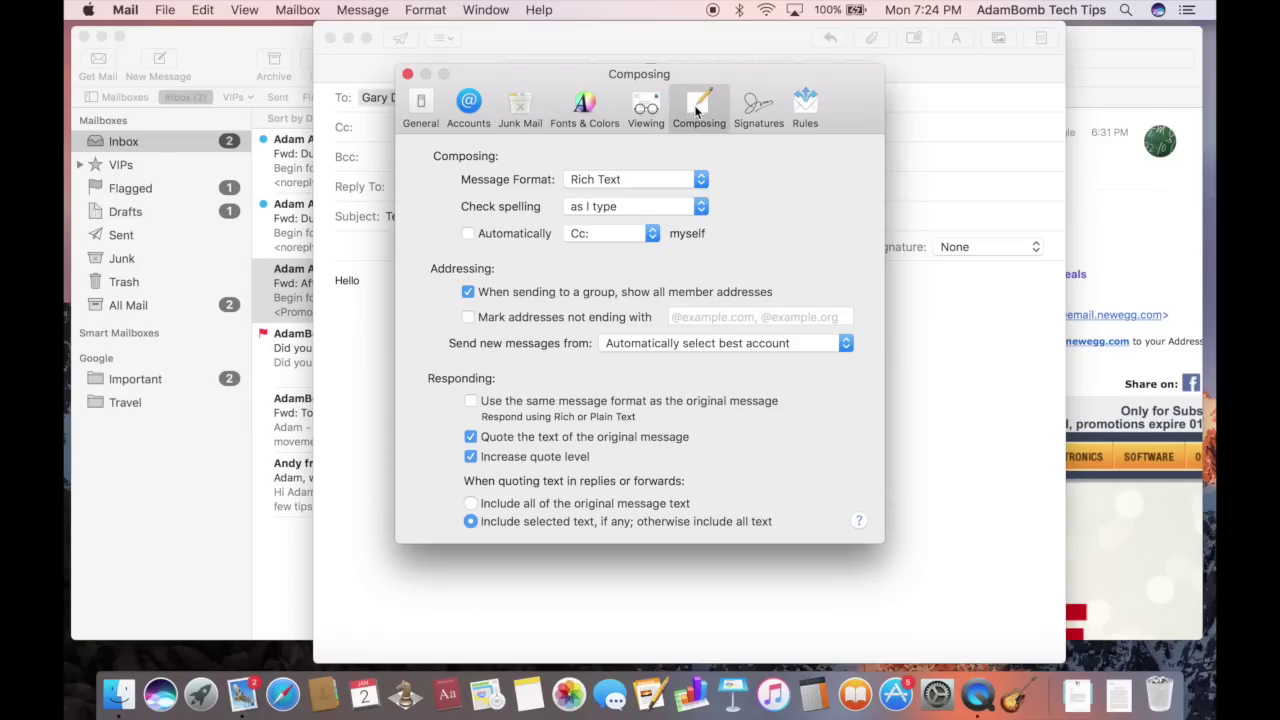
click(745, 121)
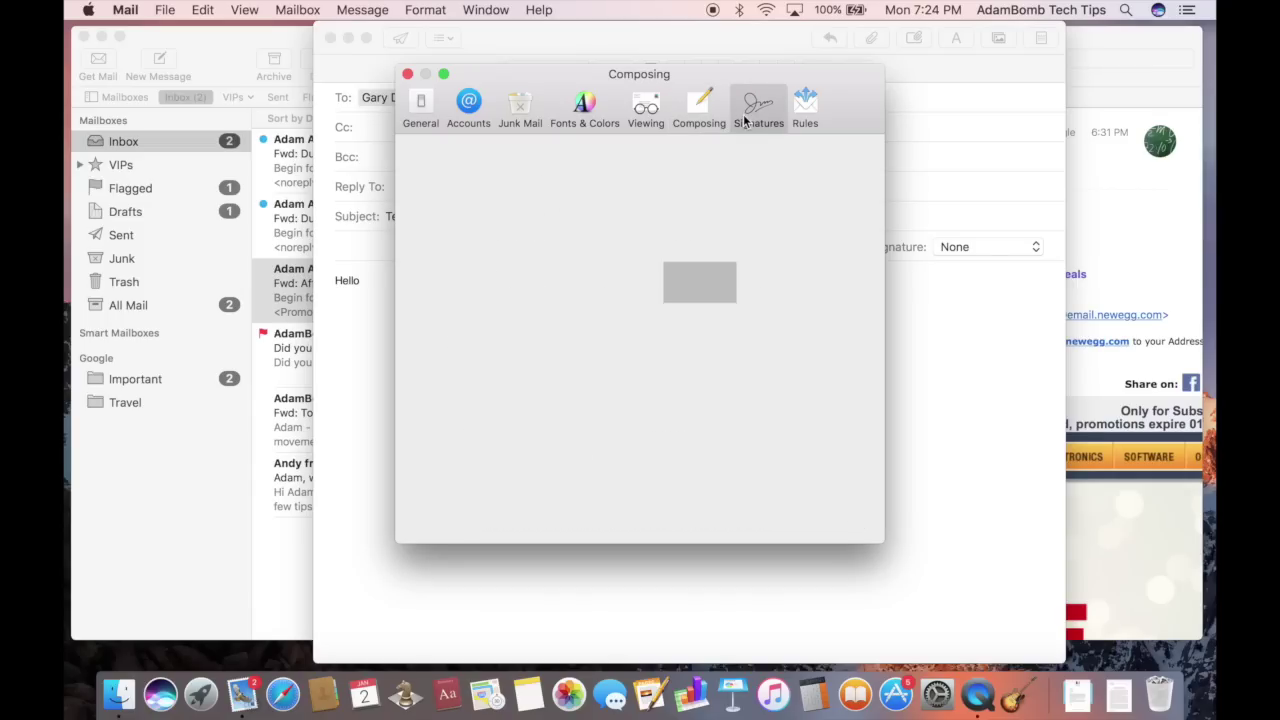
Create a signature named 'New Signature' with the text 'This is a great signature!'
click(444, 204)
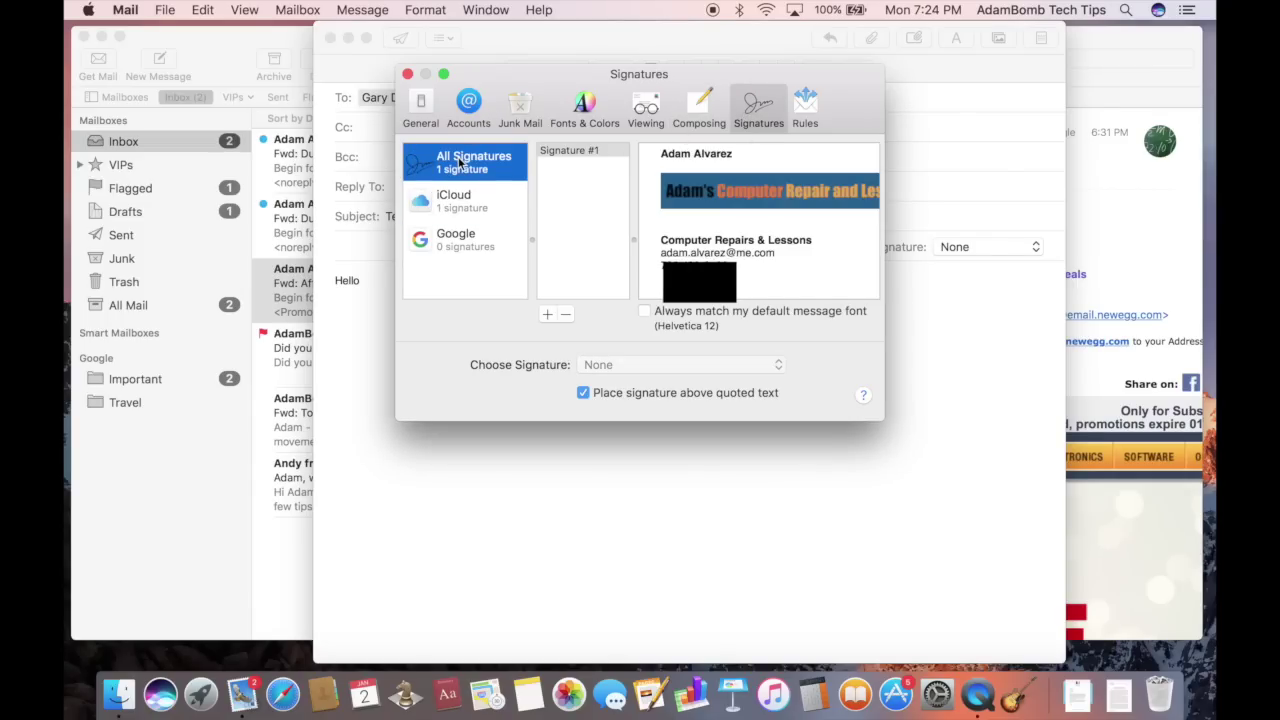
click(463, 158)
click(547, 315)
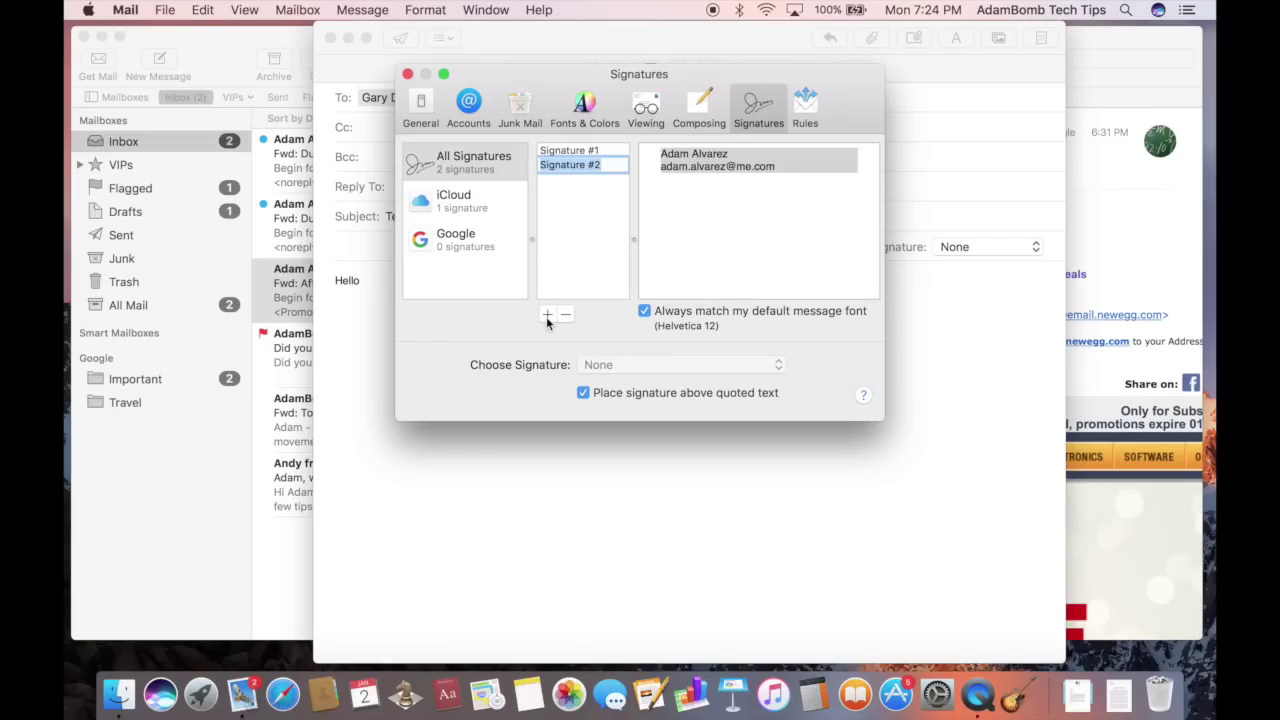
text(New Sign)
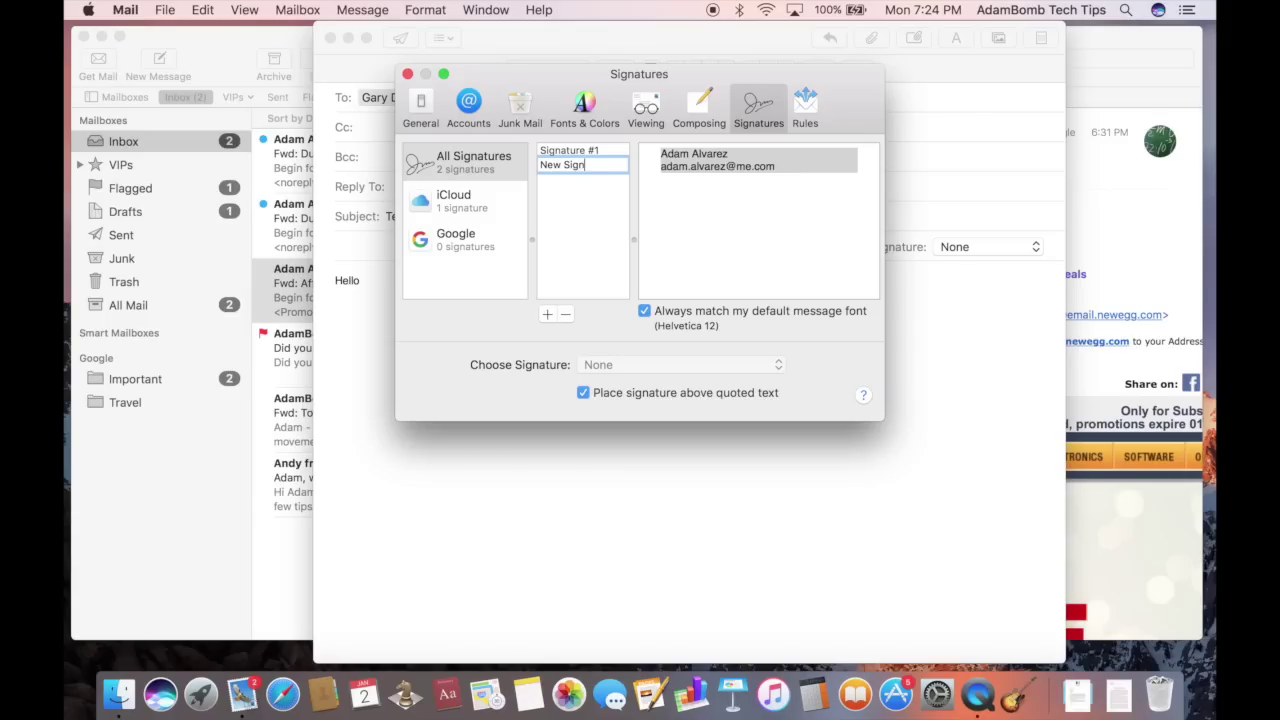
text(ature)
key(Return)
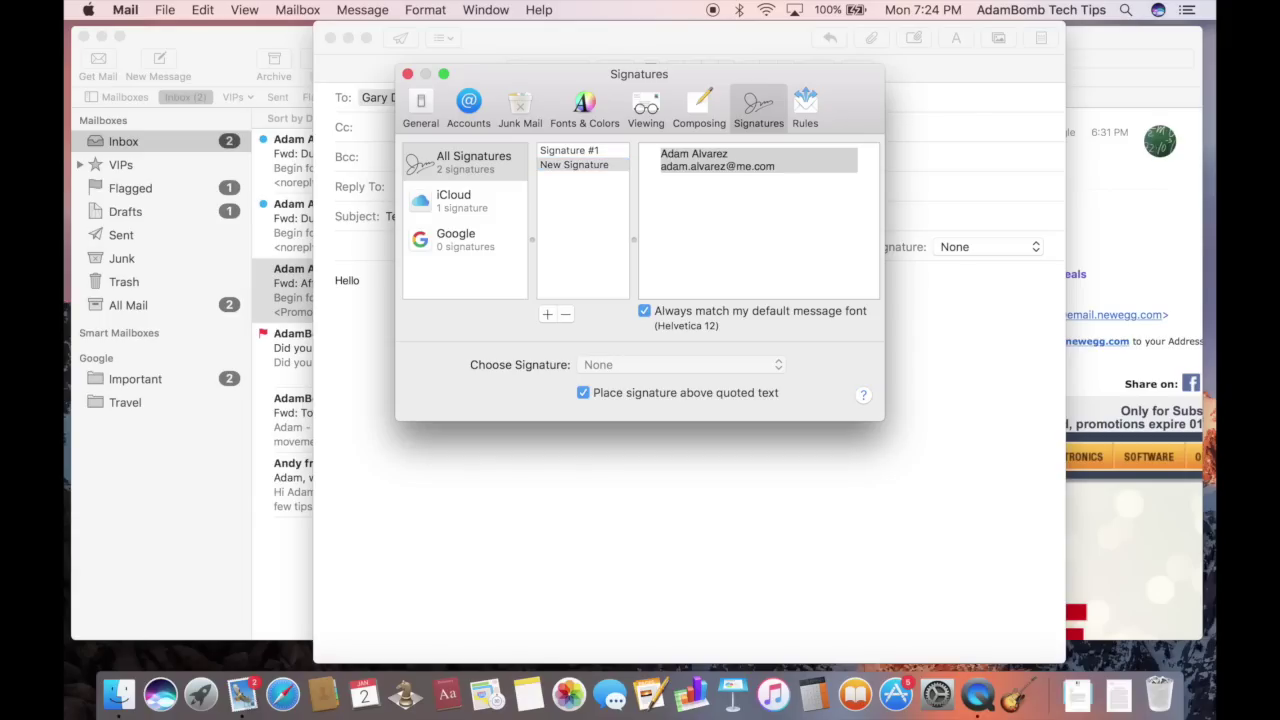
click(781, 184)
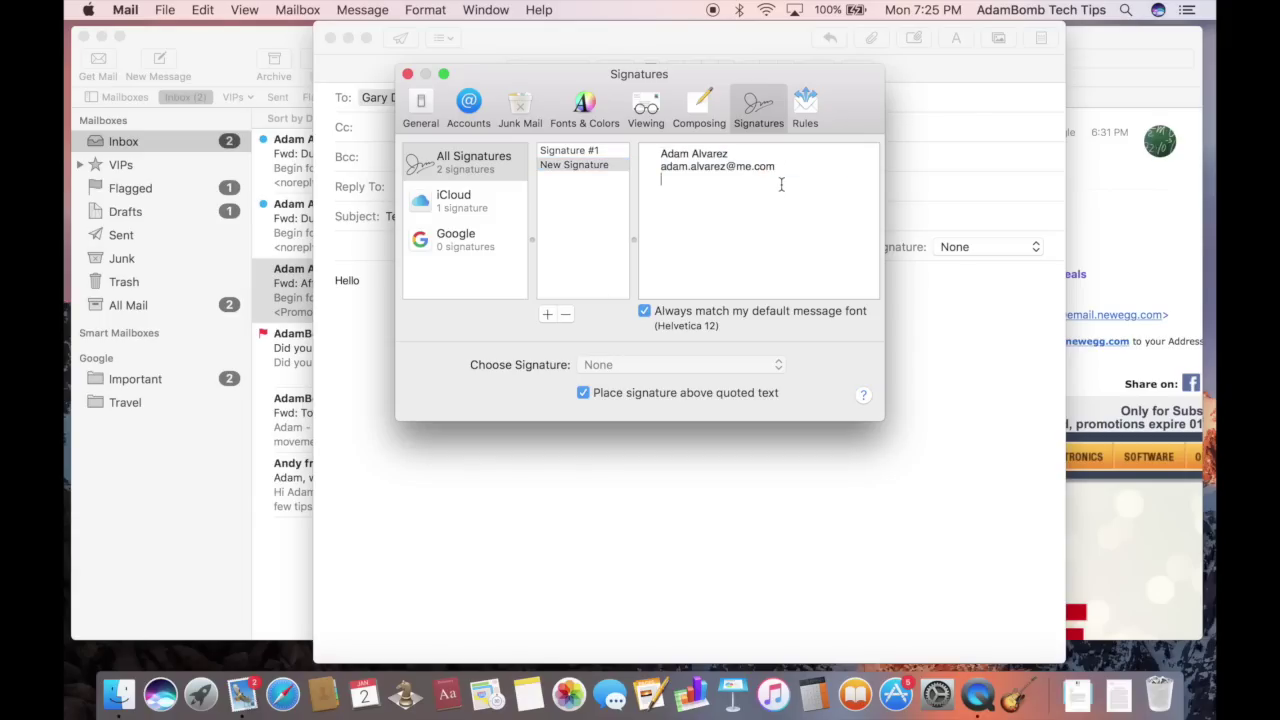
text(This is a great signature!)
Drag New Signature onto the Google account to assign it there
click(556, 167)
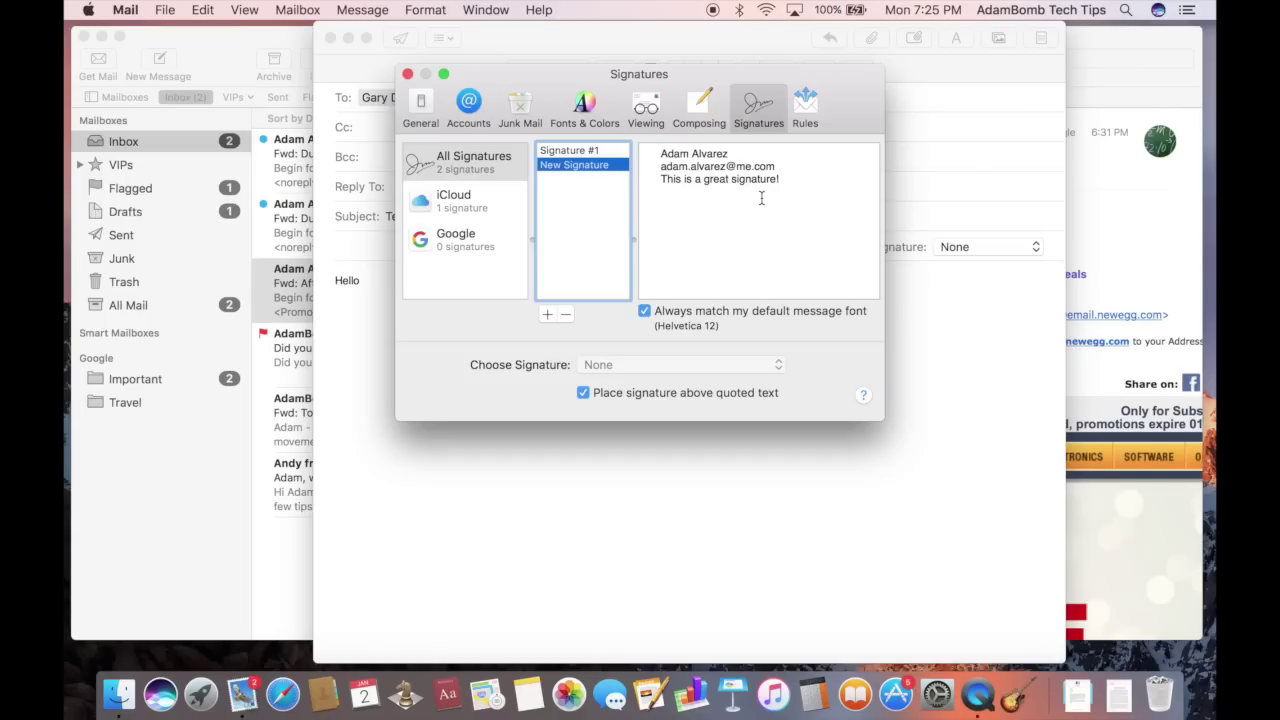
drag(574, 165, 568, 194)
drag(541, 245, 471, 255)
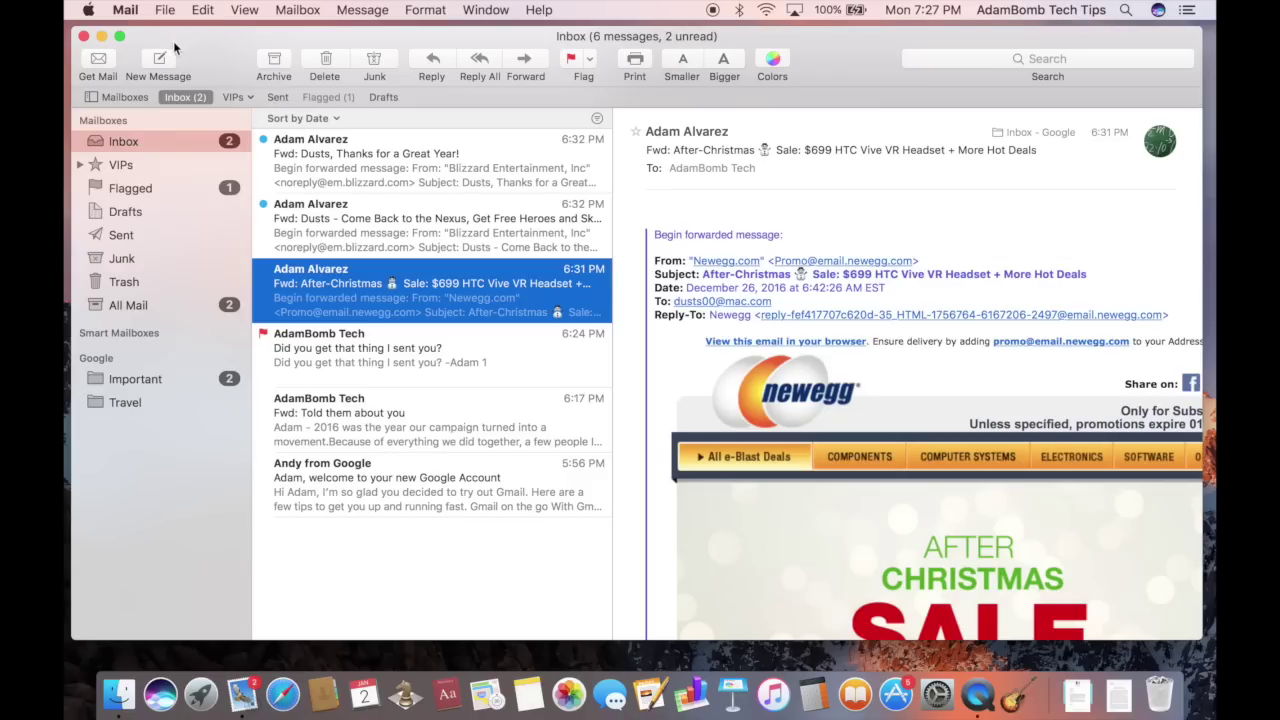
Start a new message and insert New Signature from the Signature popup
click(158, 64)
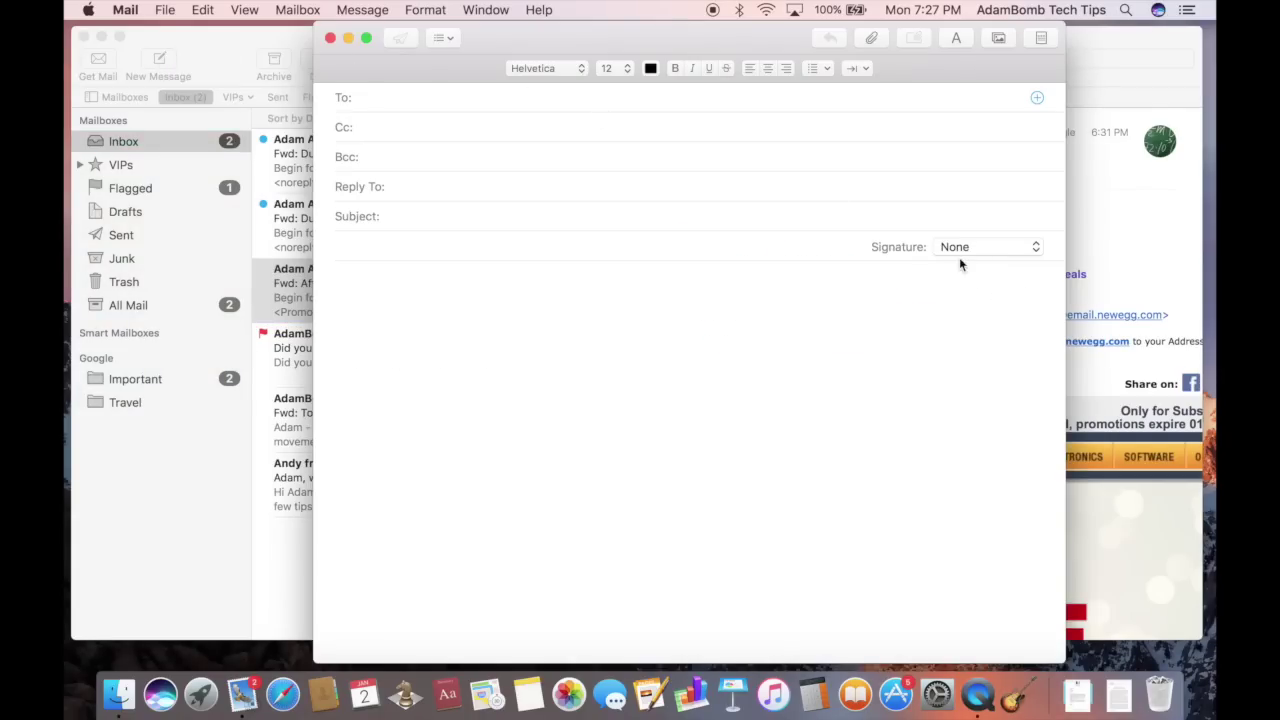
click(960, 249)
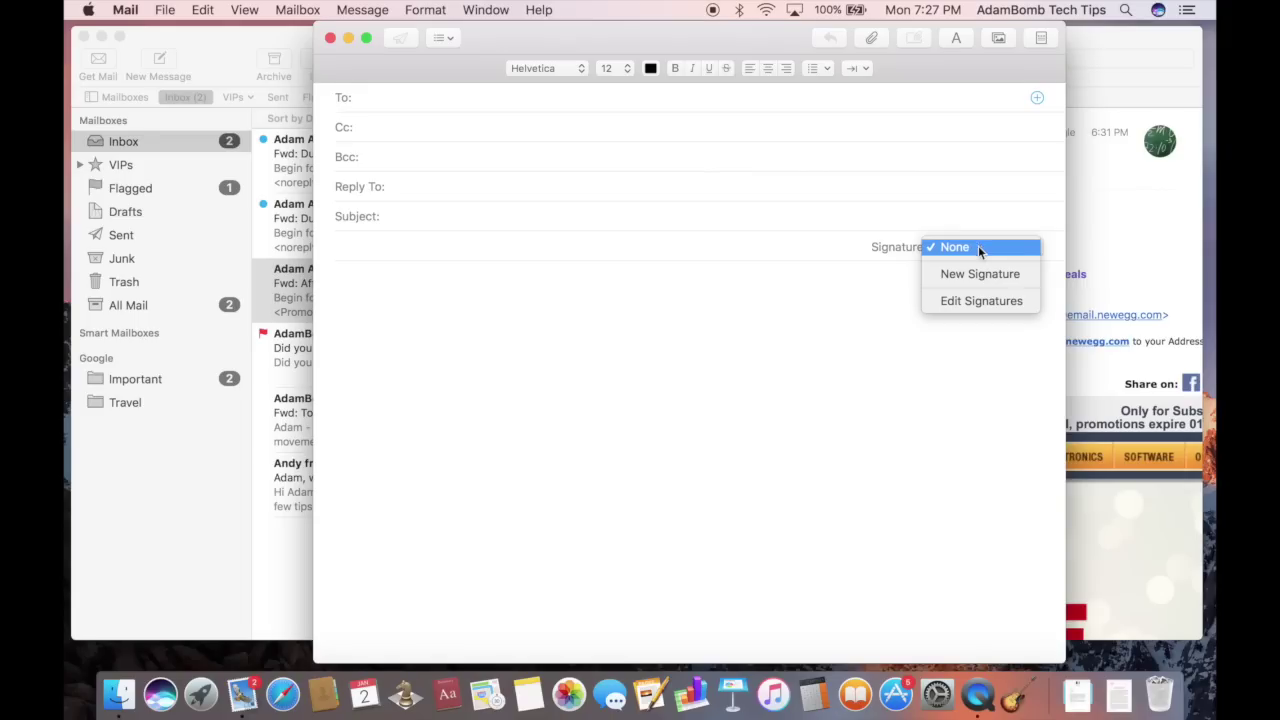
click(980, 274)
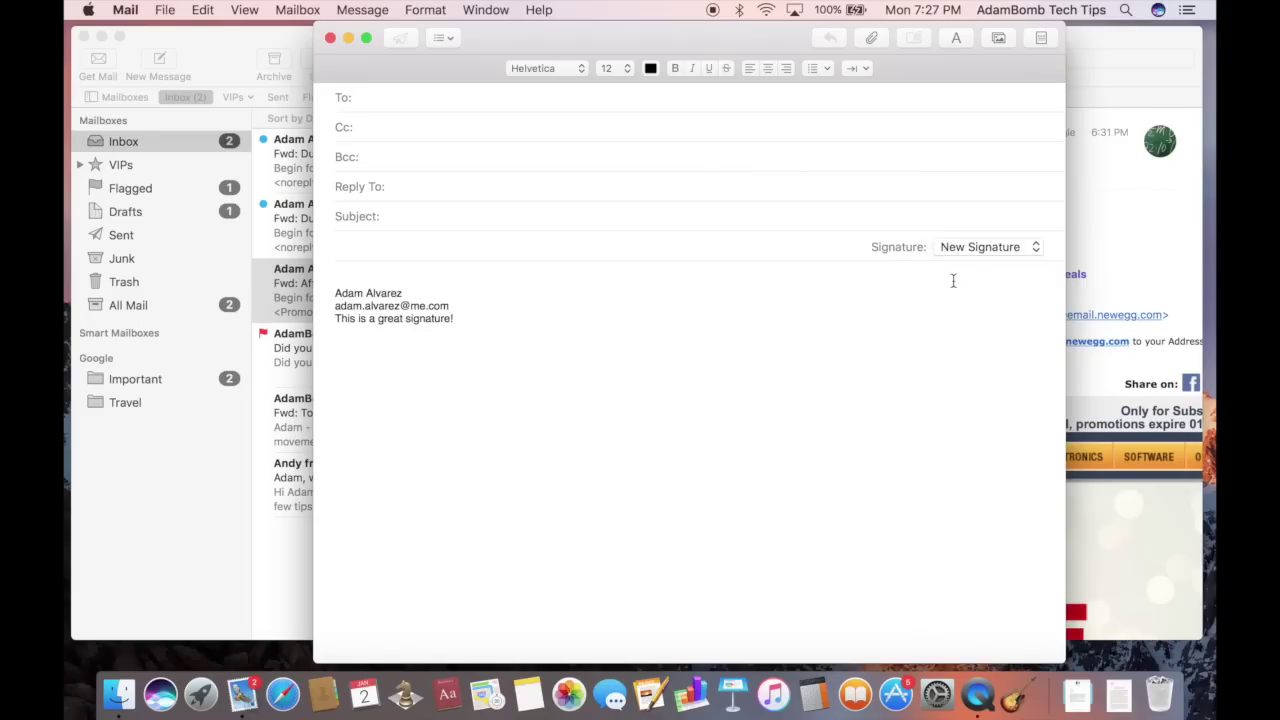
Set New Signature as the Google account's default signature in Edit Signatures
click(993, 248)
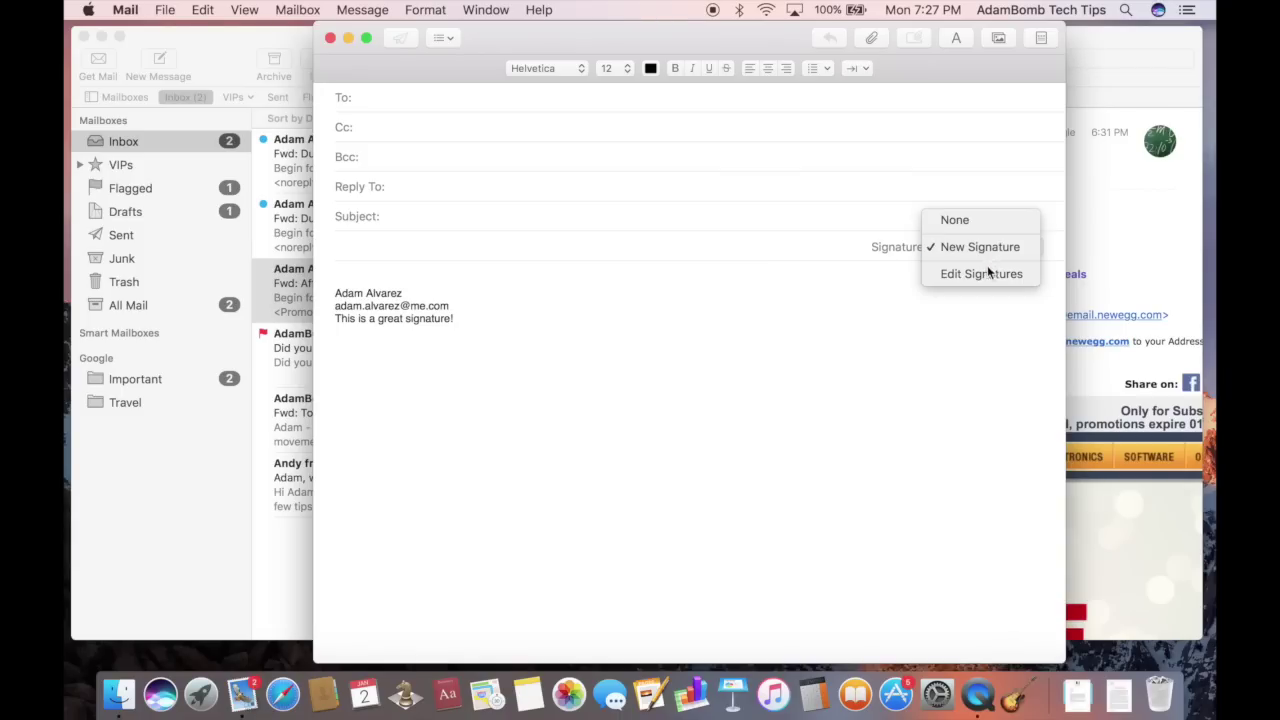
click(979, 273)
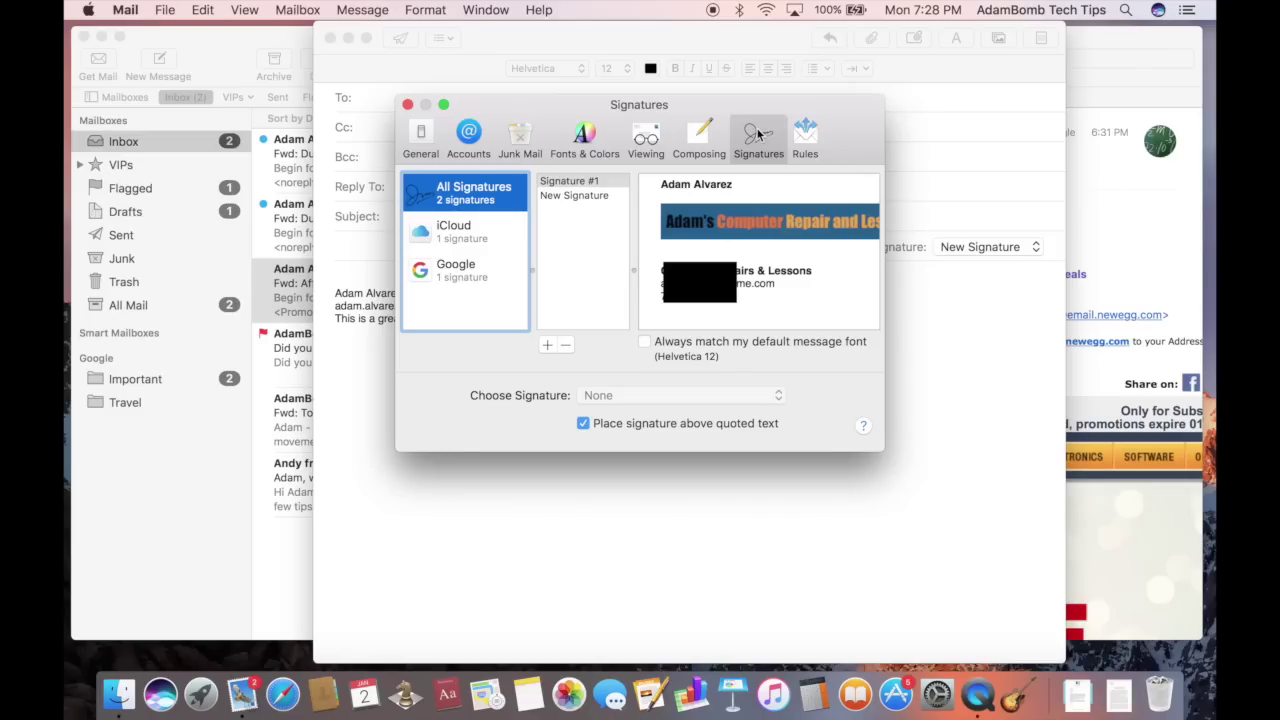
click(446, 272)
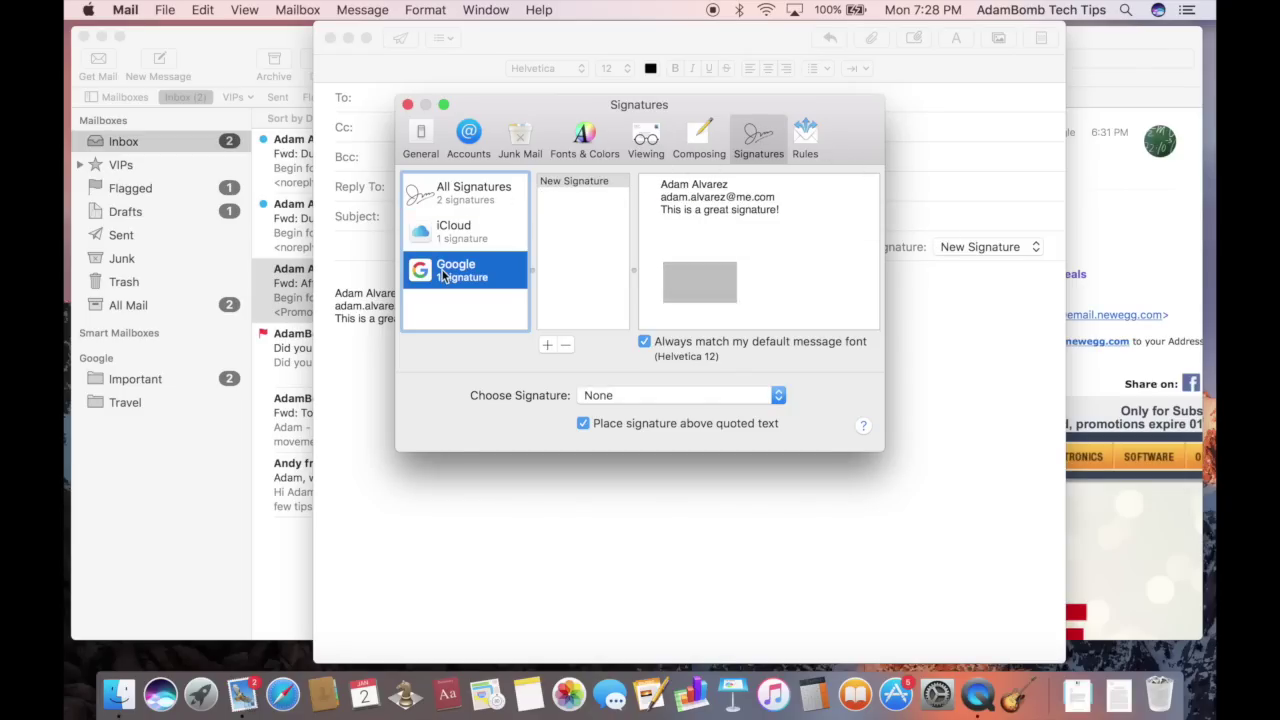
click(622, 398)
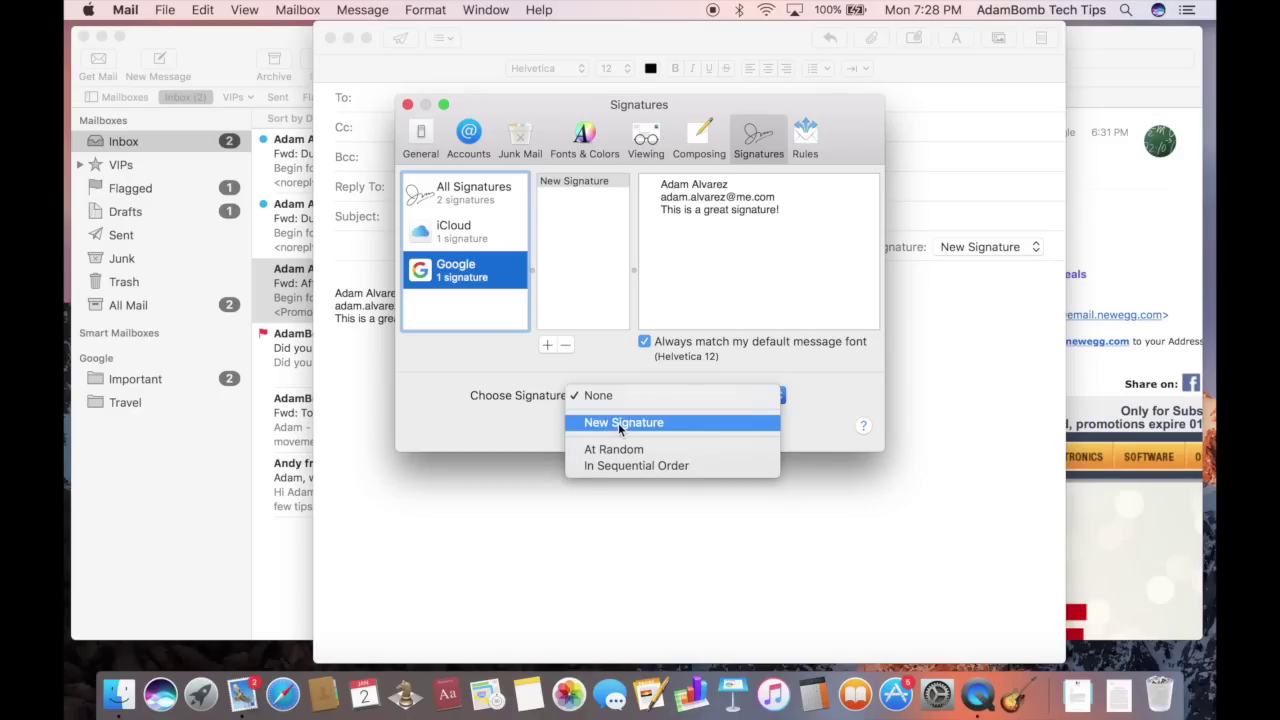
click(617, 422)
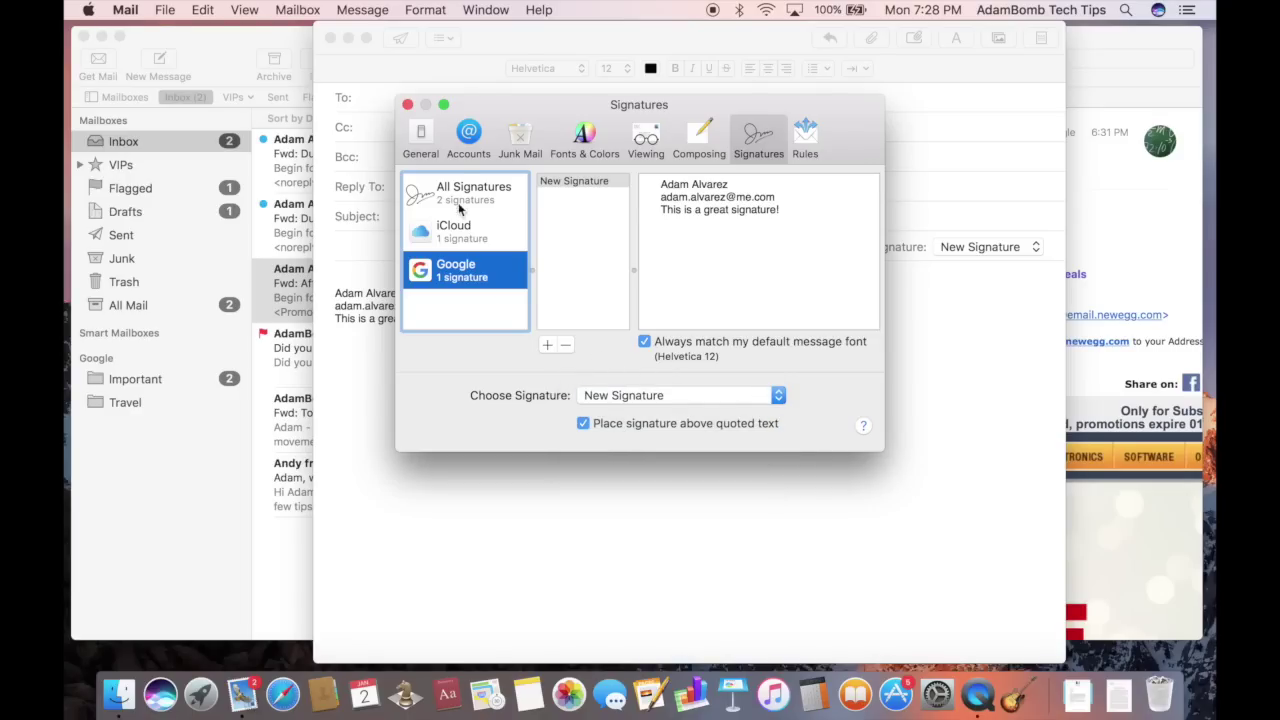
click(407, 104)
Discard the test message unsaved and start a new message to check the three-line default signature
click(329, 37)
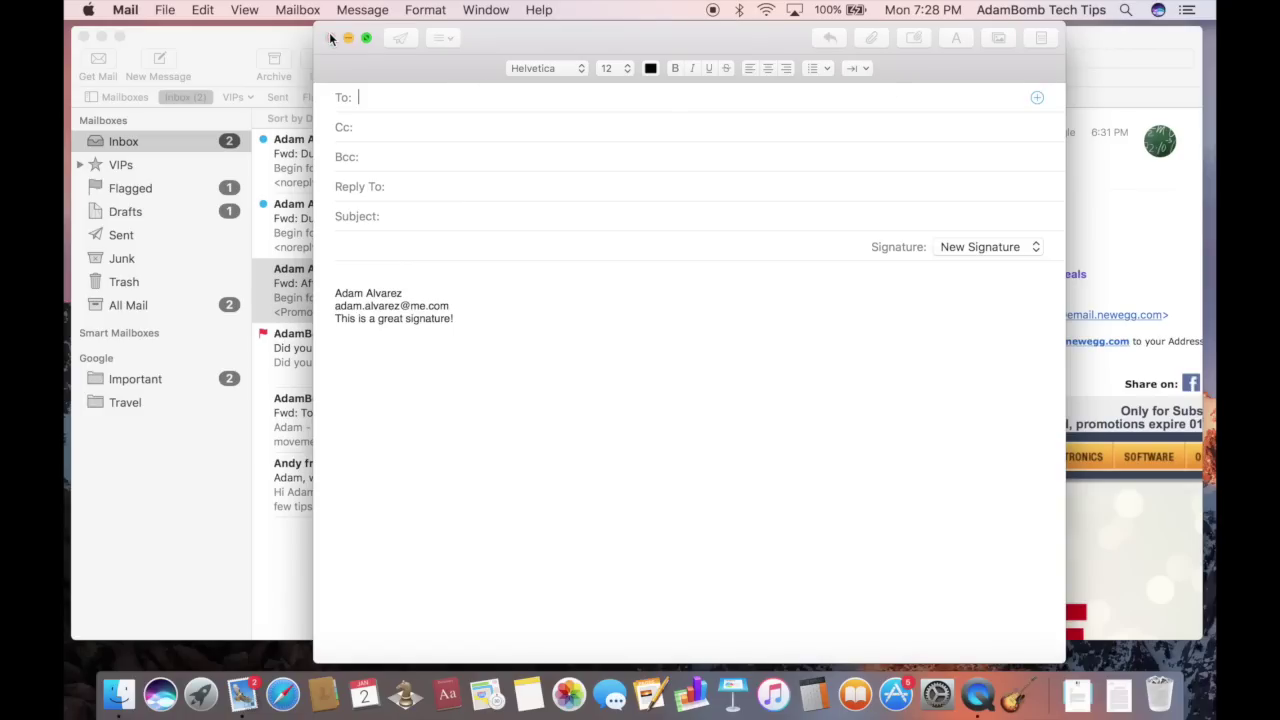
click(621, 183)
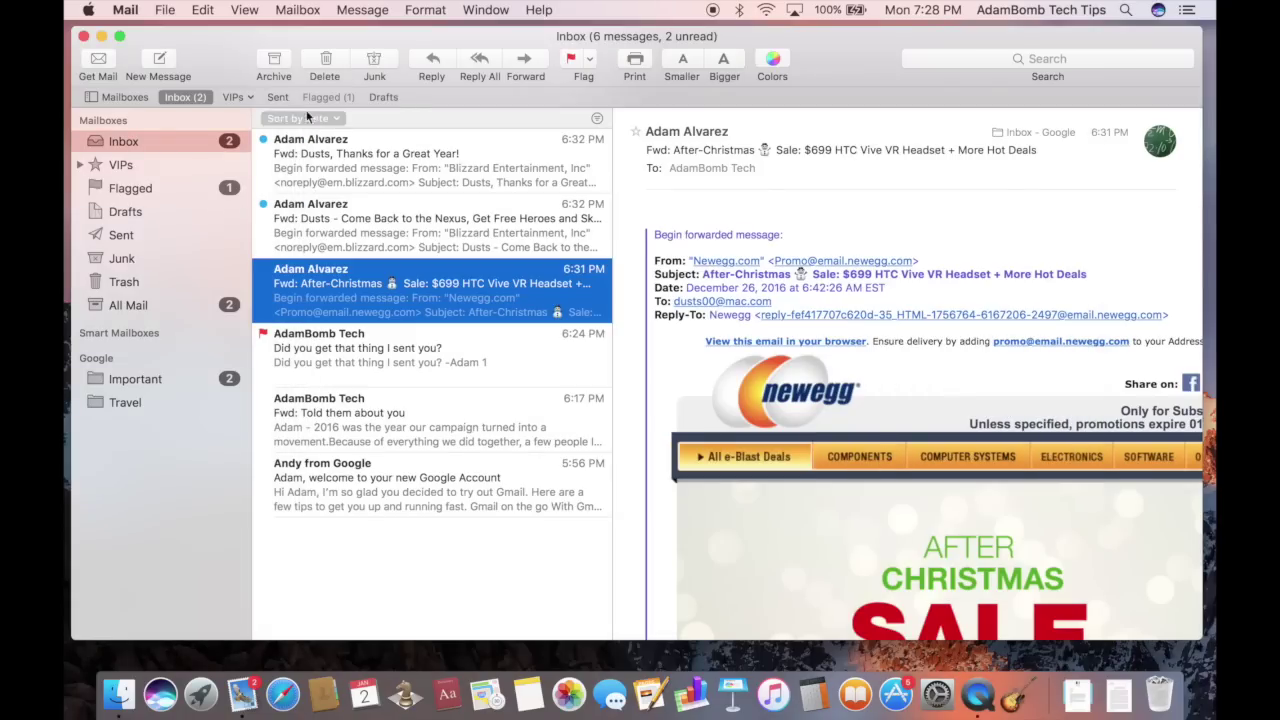
click(158, 57)
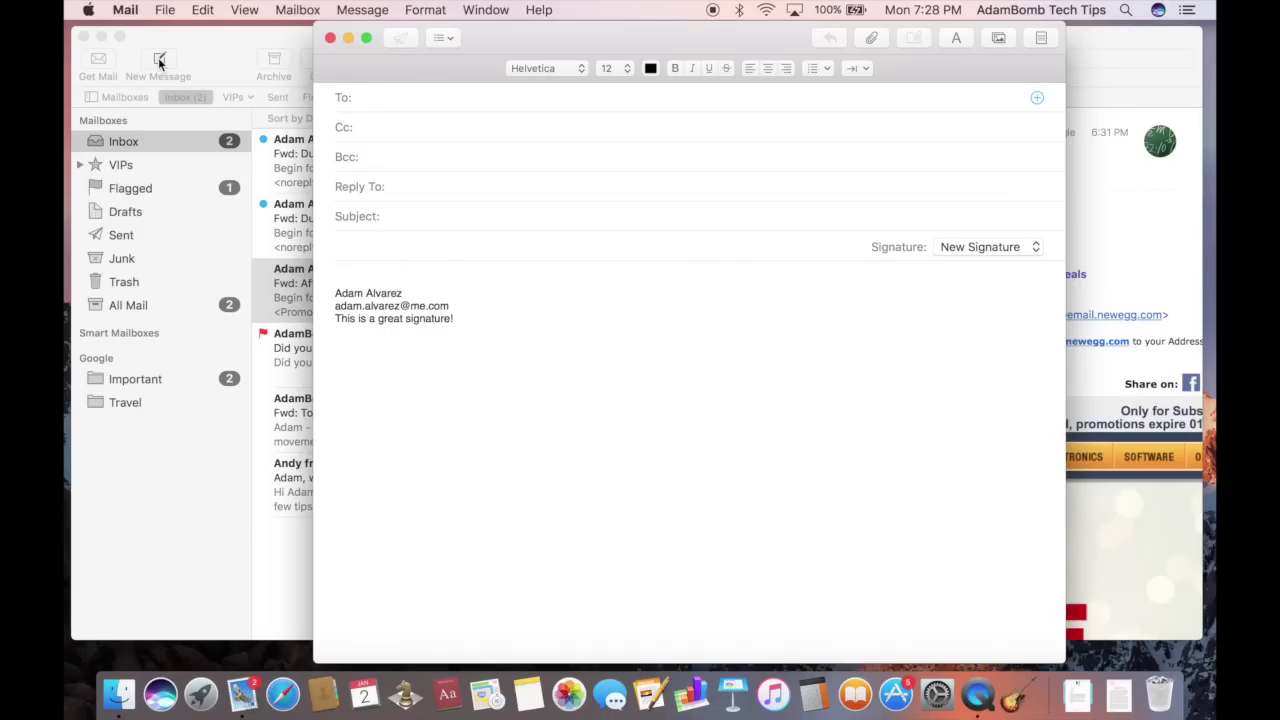
mouse_move(332, 276)
mouse_down()
mouse_move(345, 306)
mouse_move(425, 350)
mouse_up()
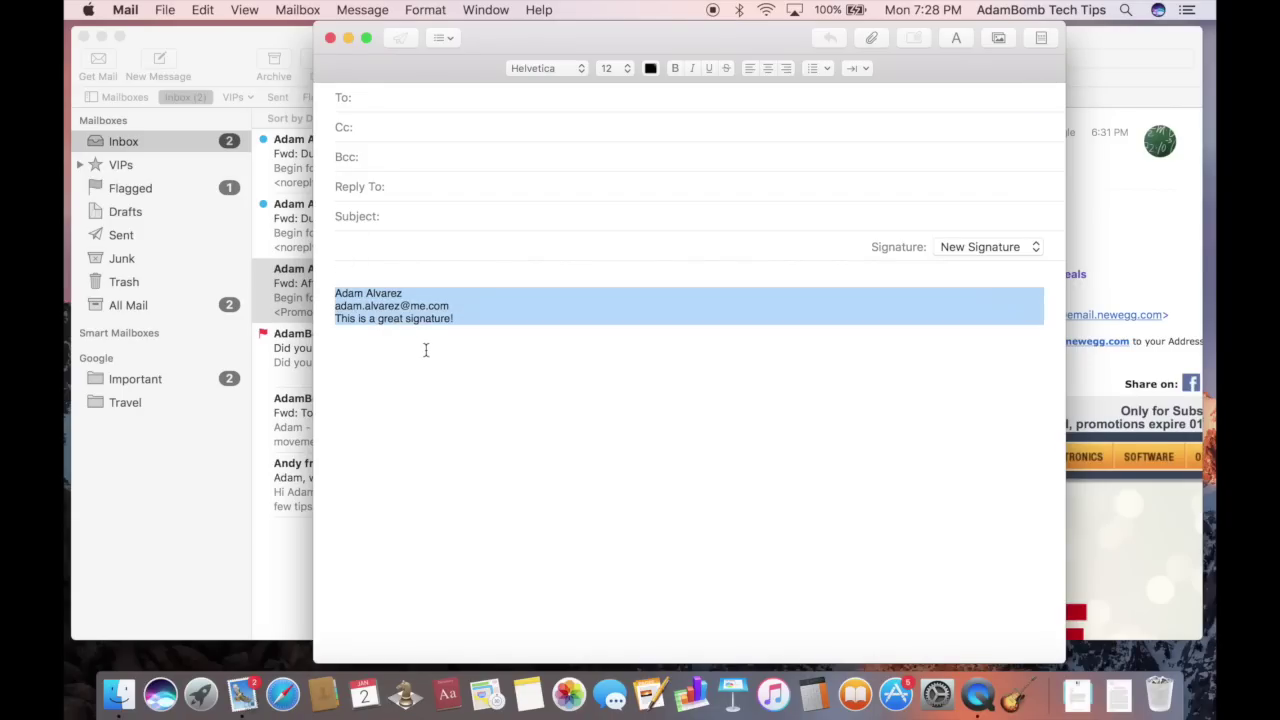
click(420, 284)
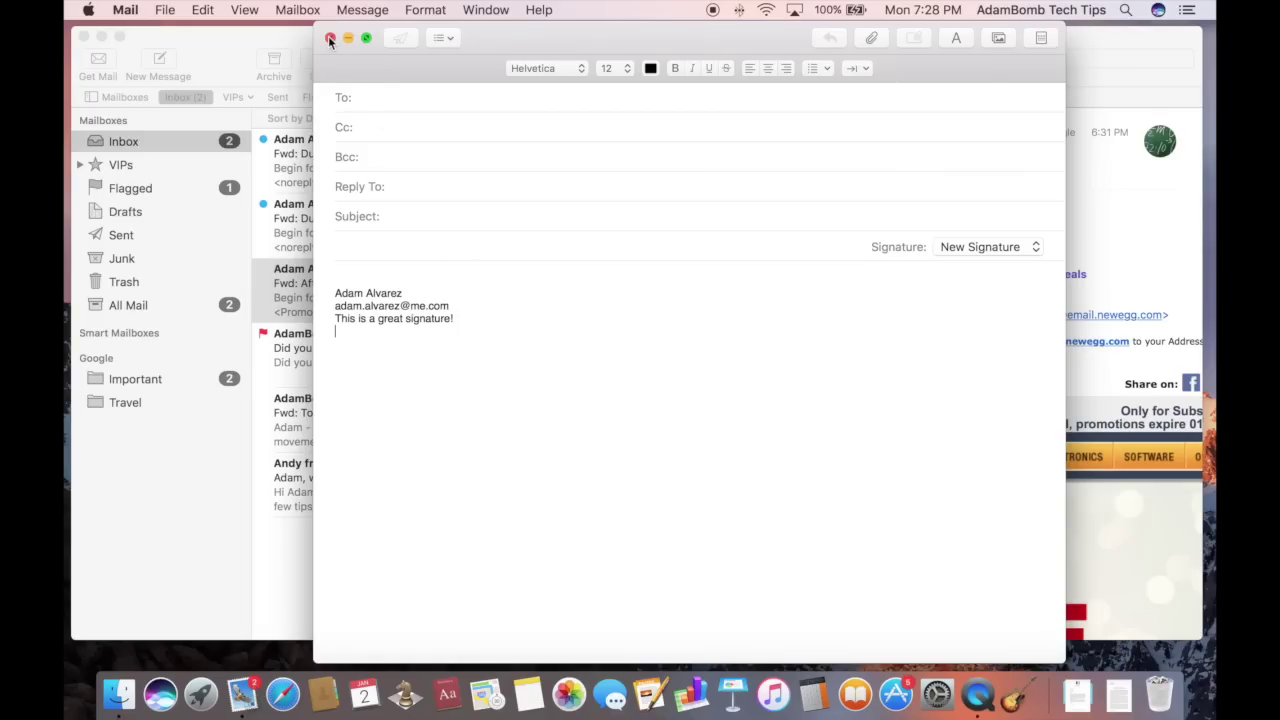
Close the signature-check message and Mail's mailbox window, then open Finder on the Documents folder
click(330, 37)
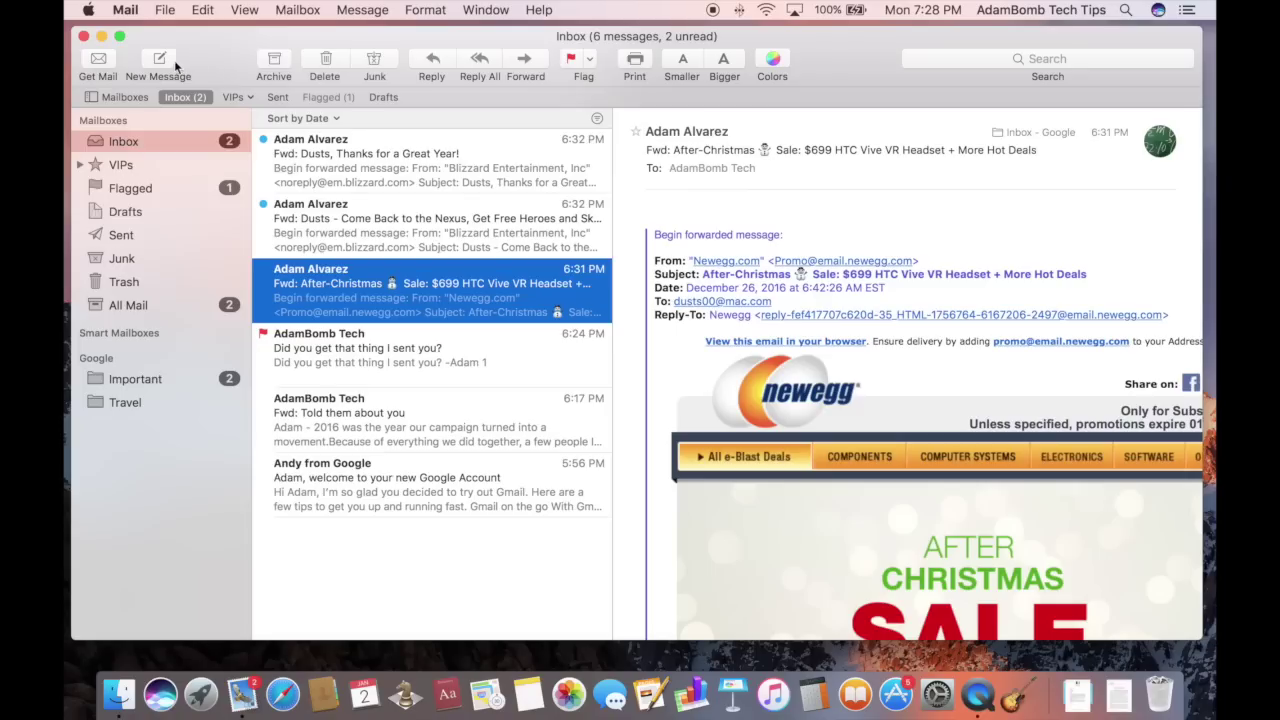
drag(212, 49, 209, 56)
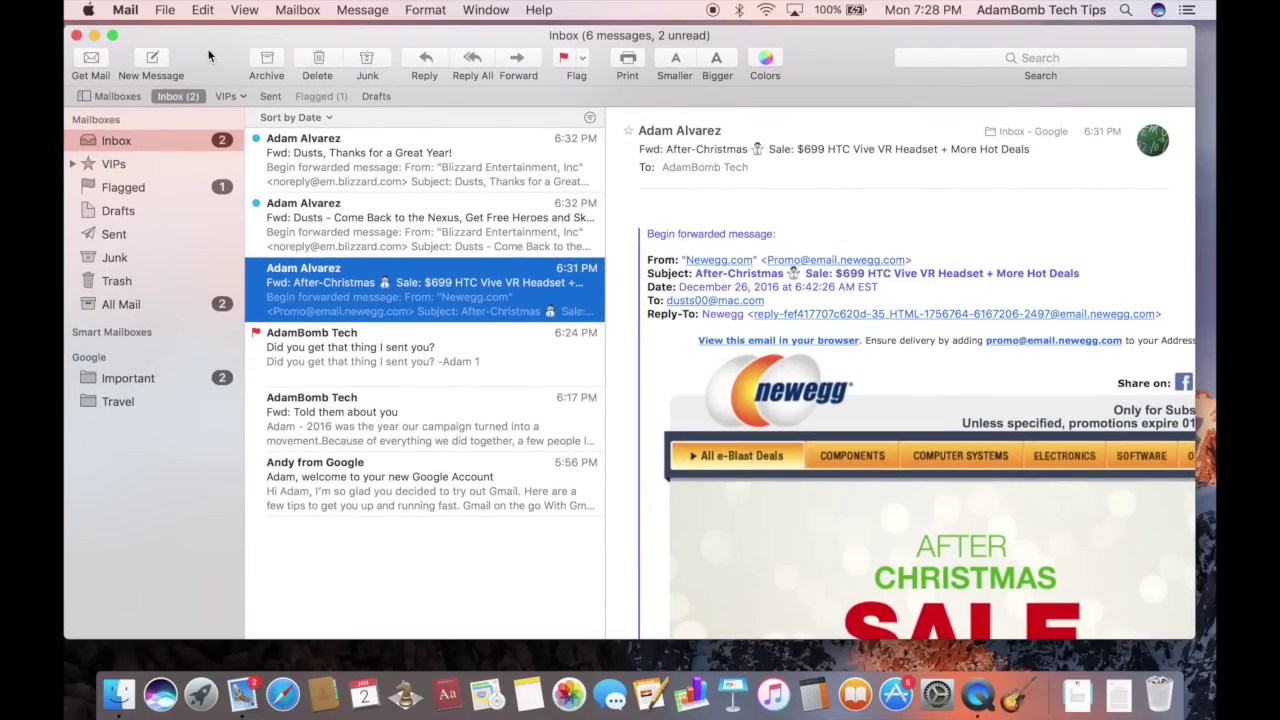
click(77, 36)
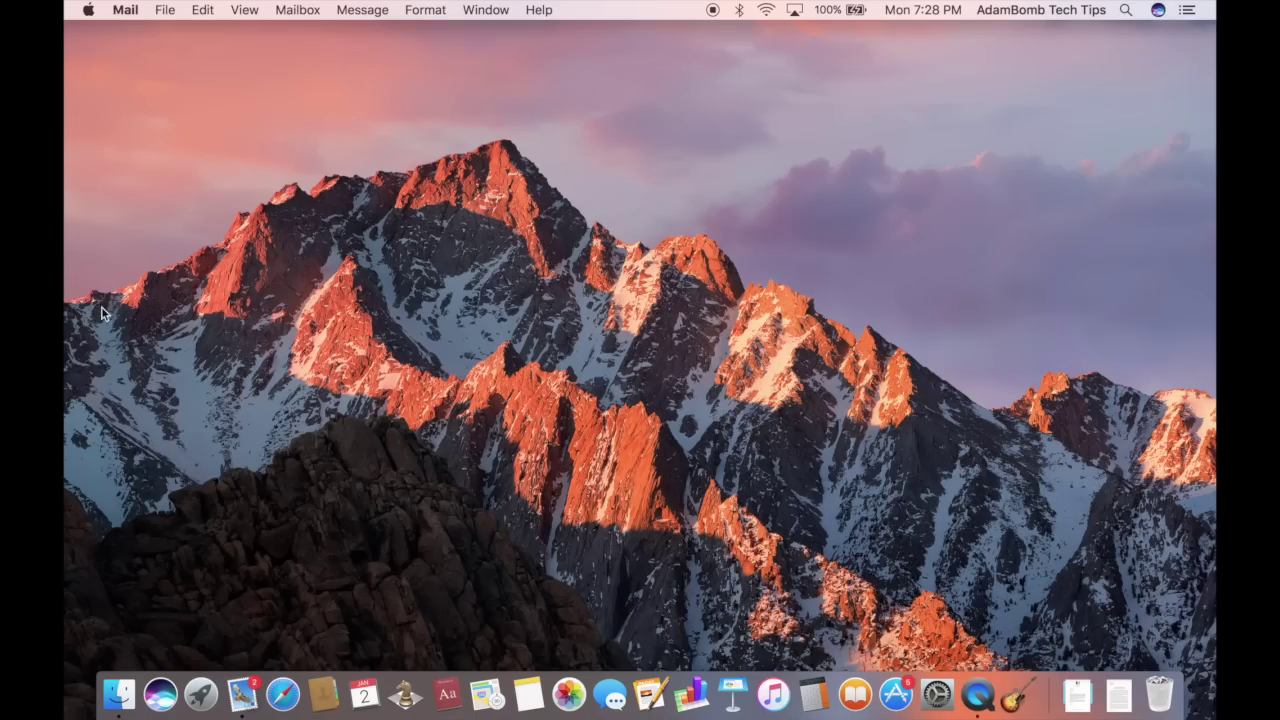
click(106, 691)
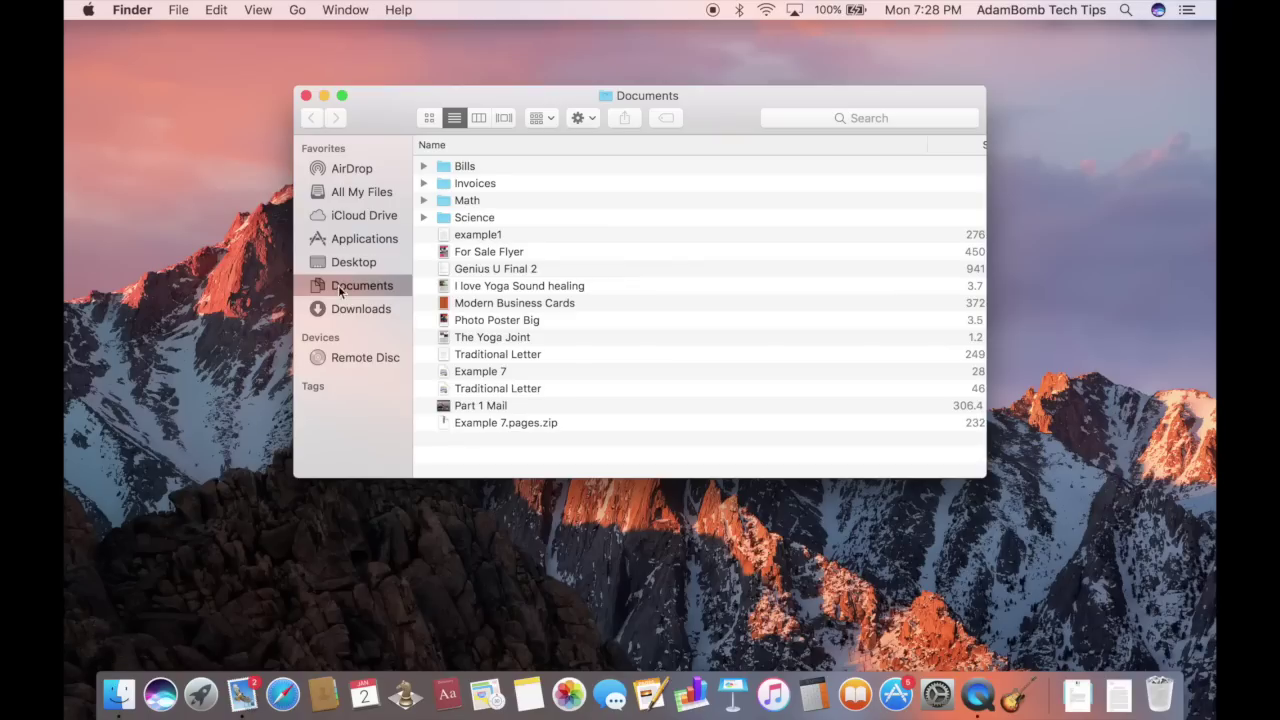
click(485, 234)
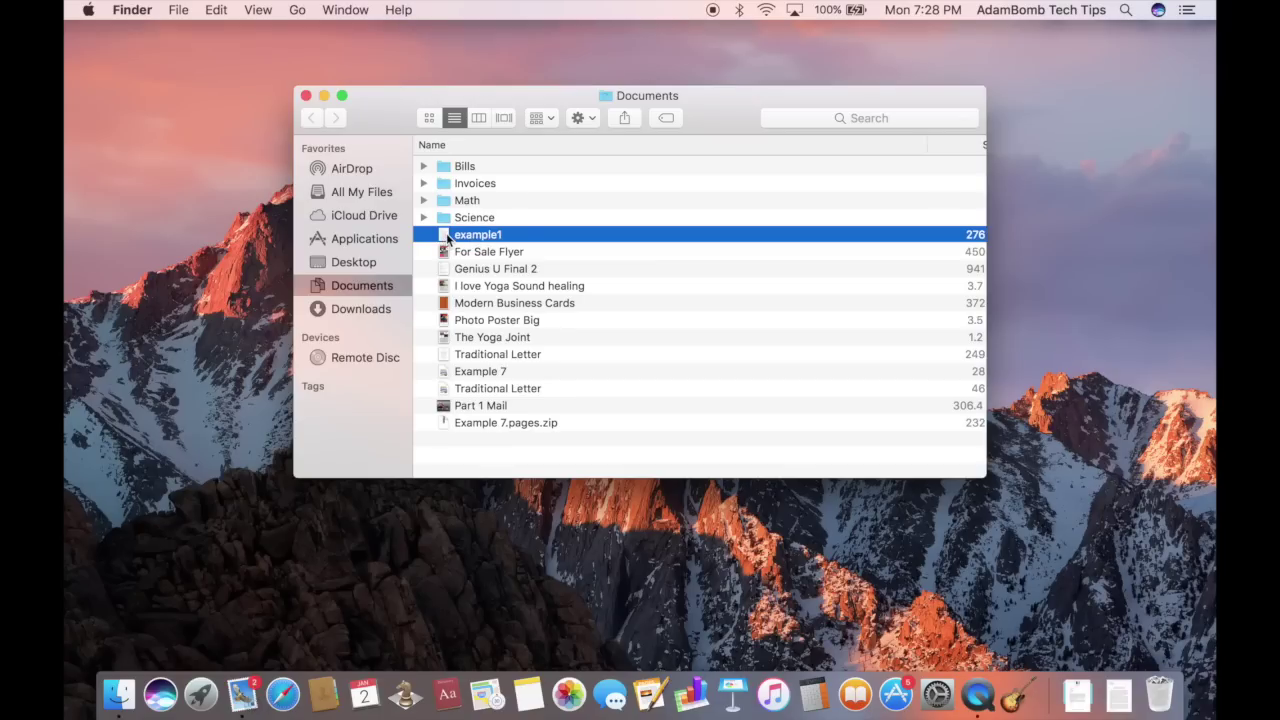
drag(506, 240, 245, 700)
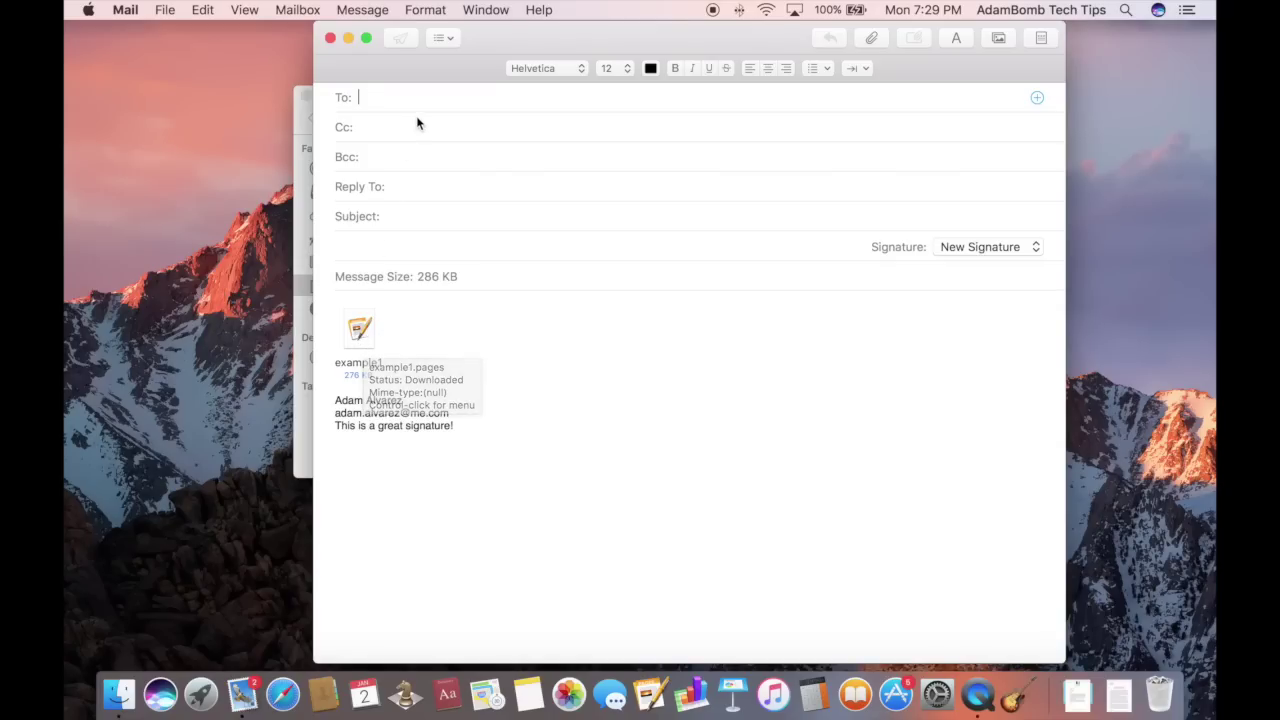
text(A)
key(BackSpace)
key(BackSpace)
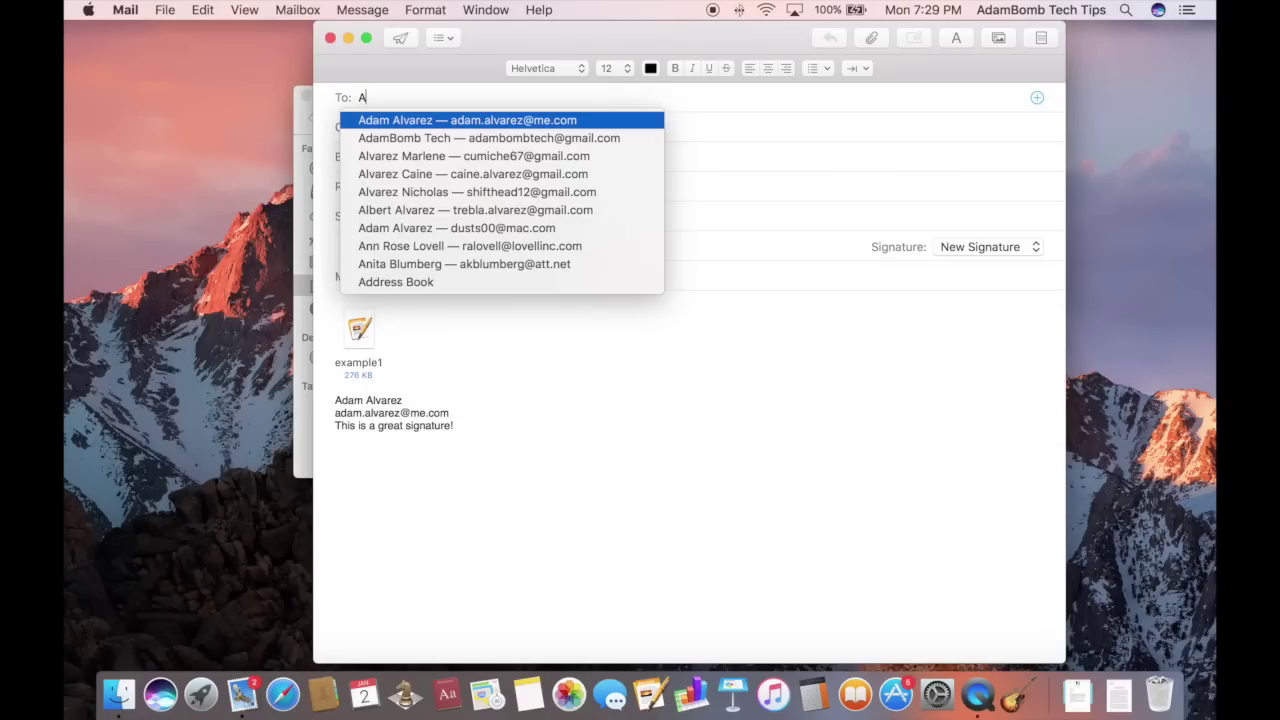
text(Adam)
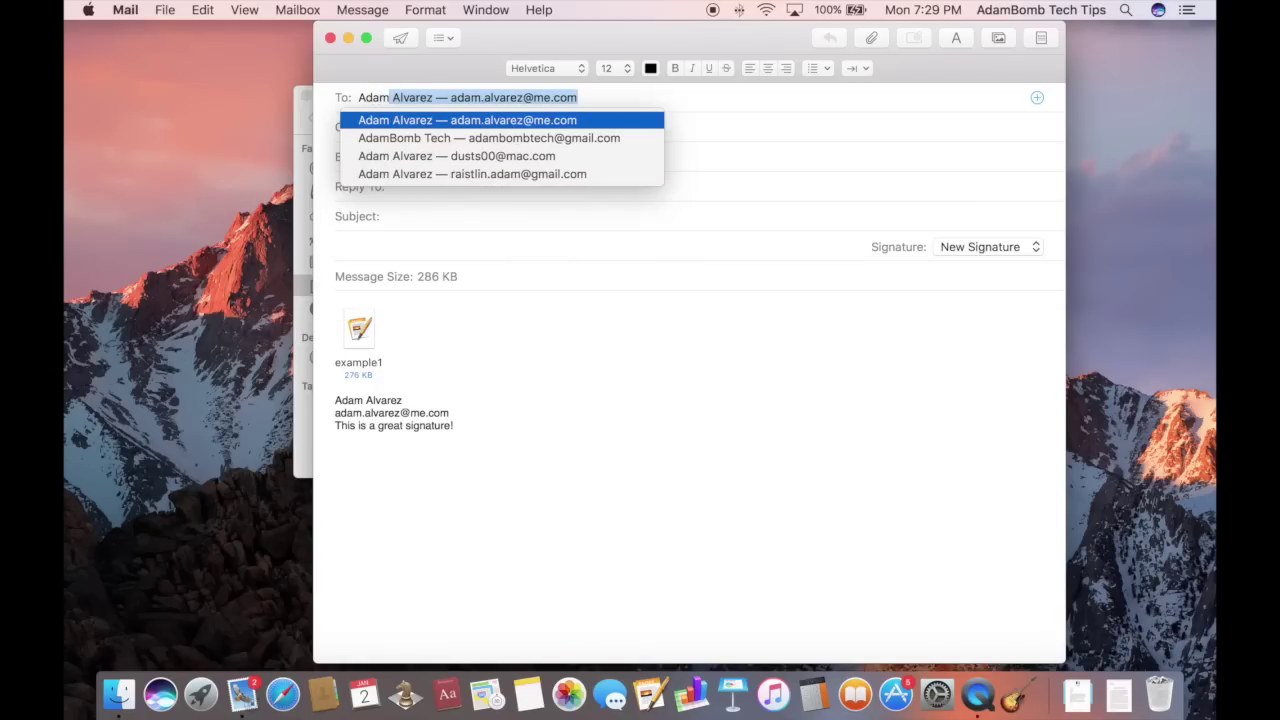
key(Return)
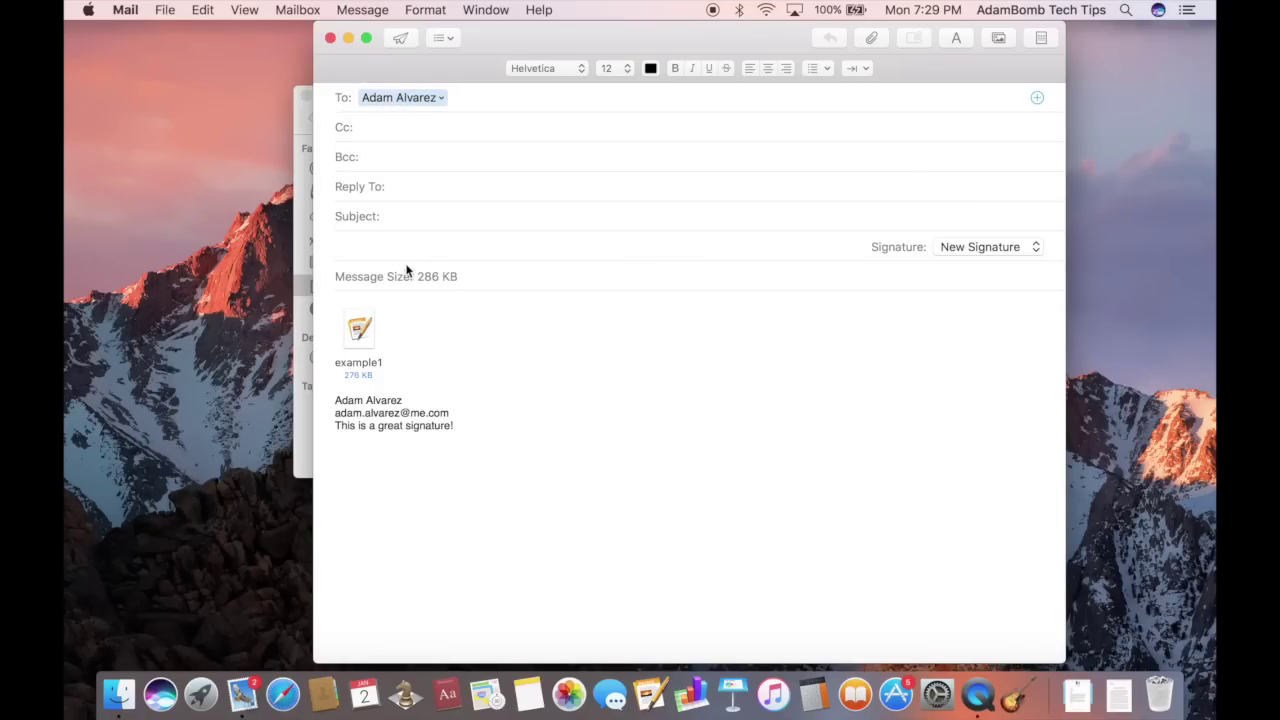
click(394, 300)
key(Return)
key(Return)
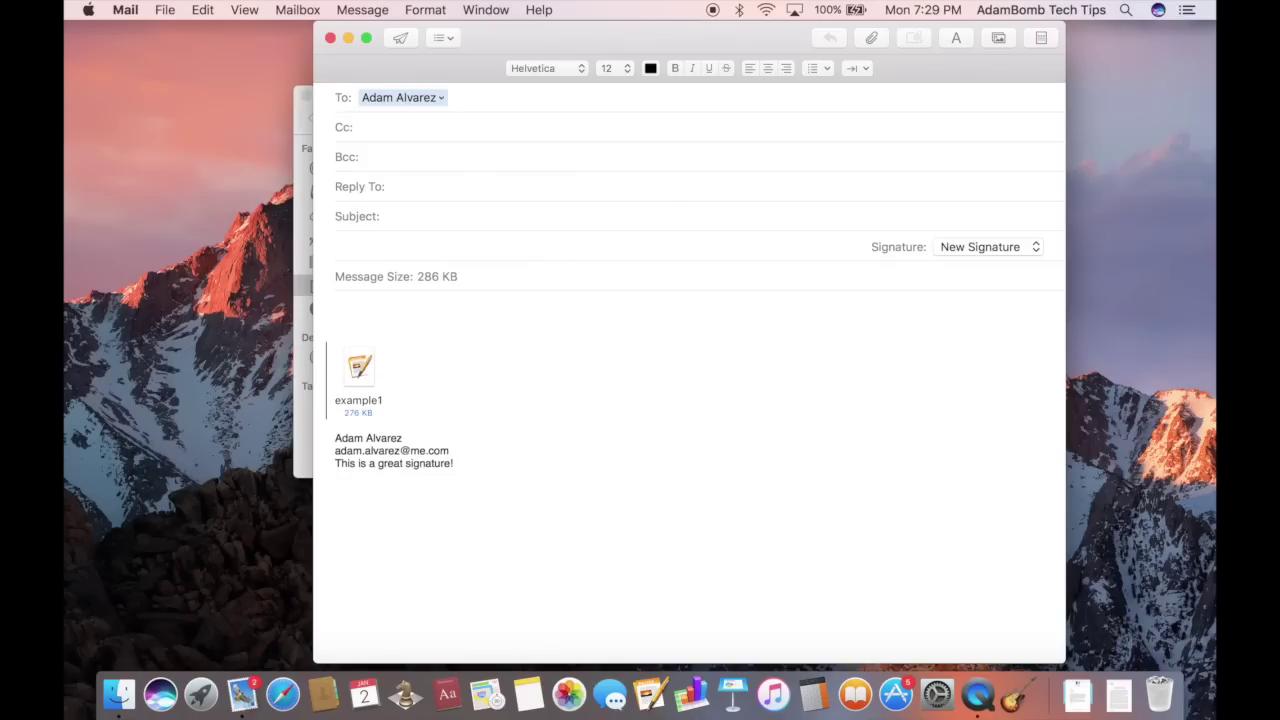
text(Heres the report!)
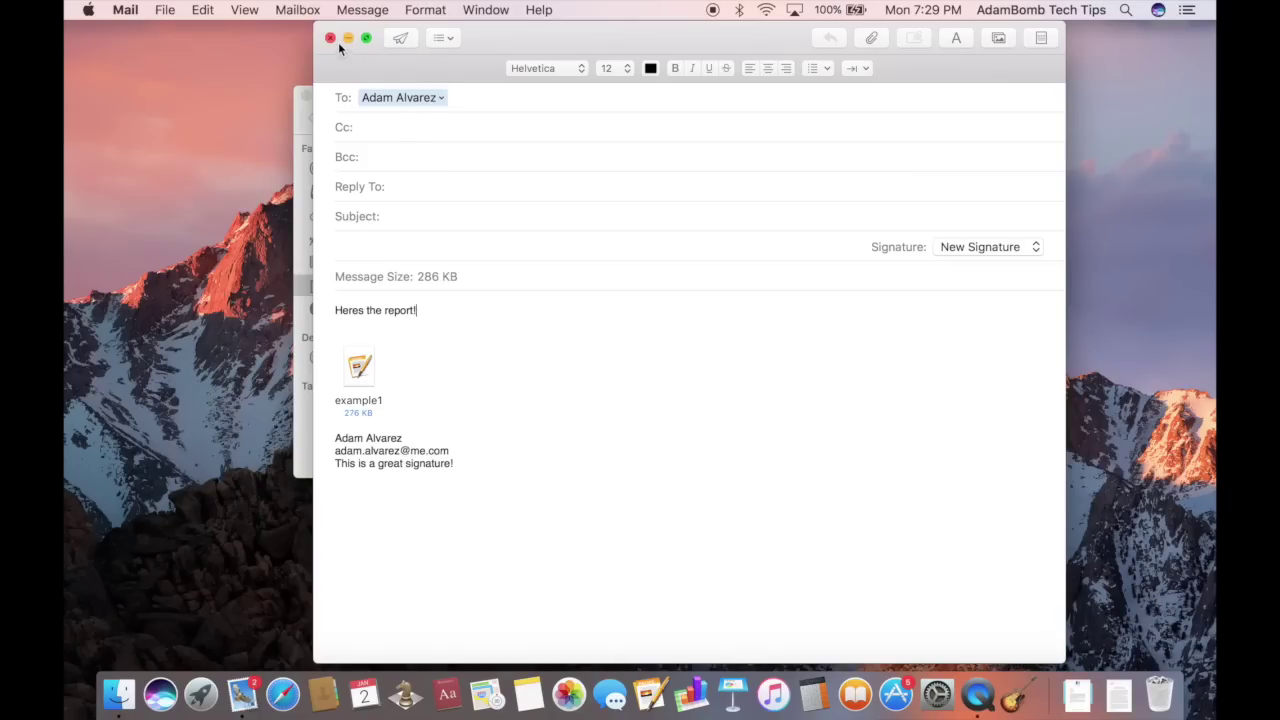
click(331, 38)
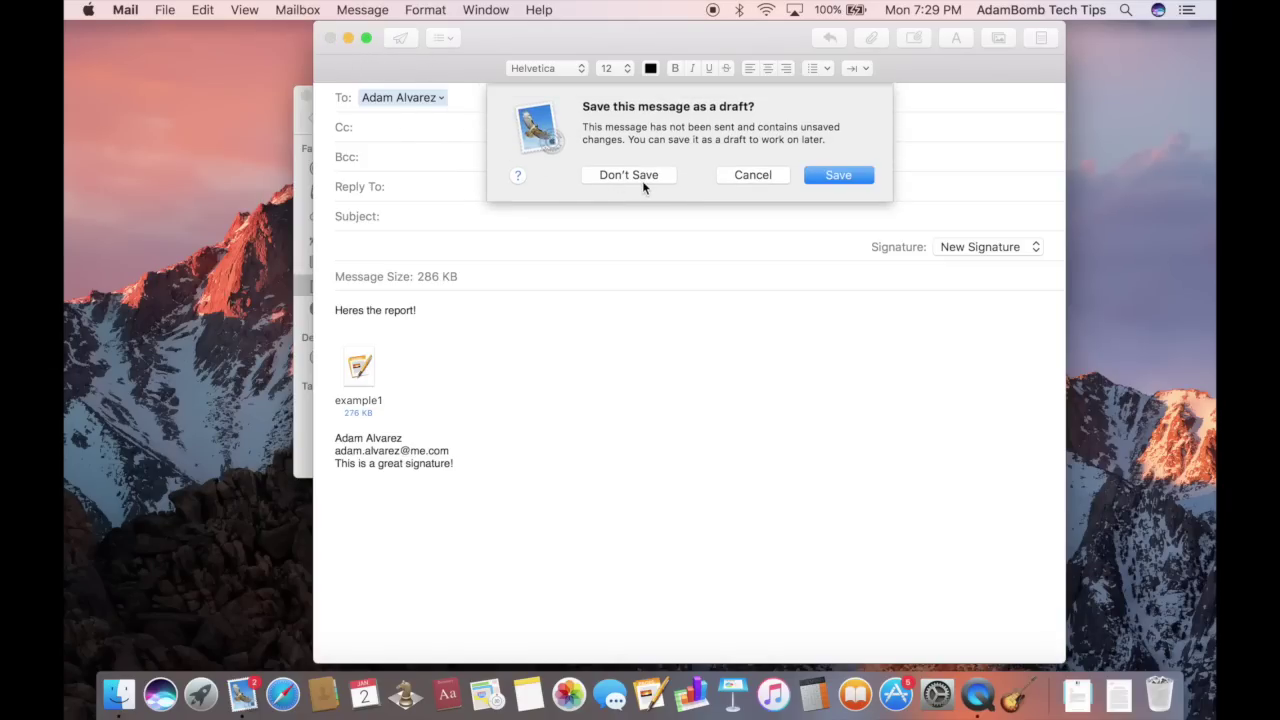
click(630, 176)
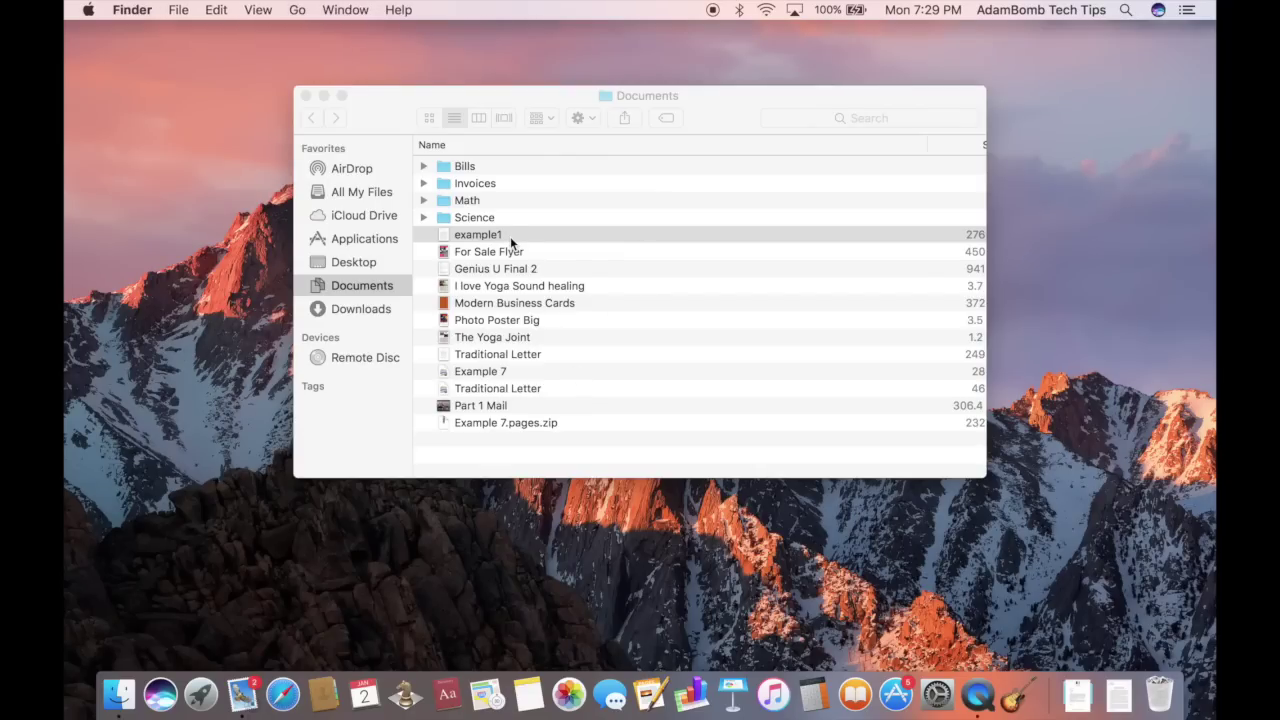
Start a new Mail message and attach the example1.pages document (276 KB) above the signature
click(525, 240)
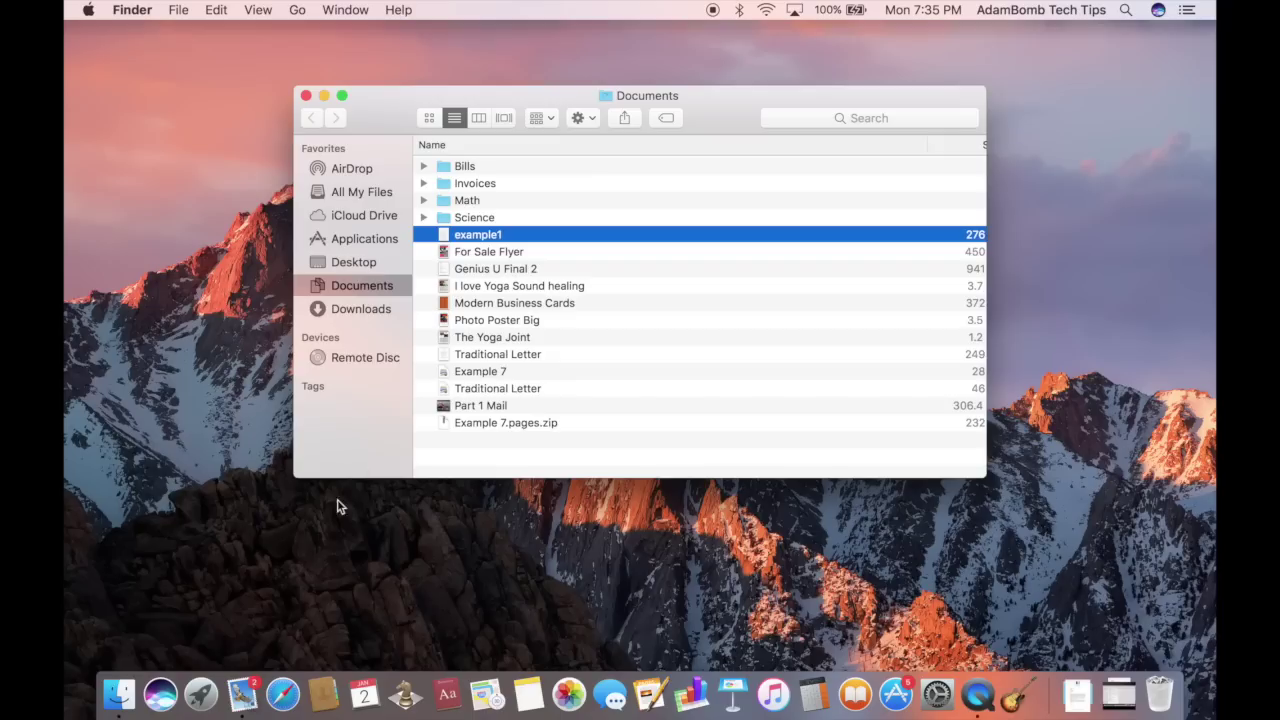
click(242, 692)
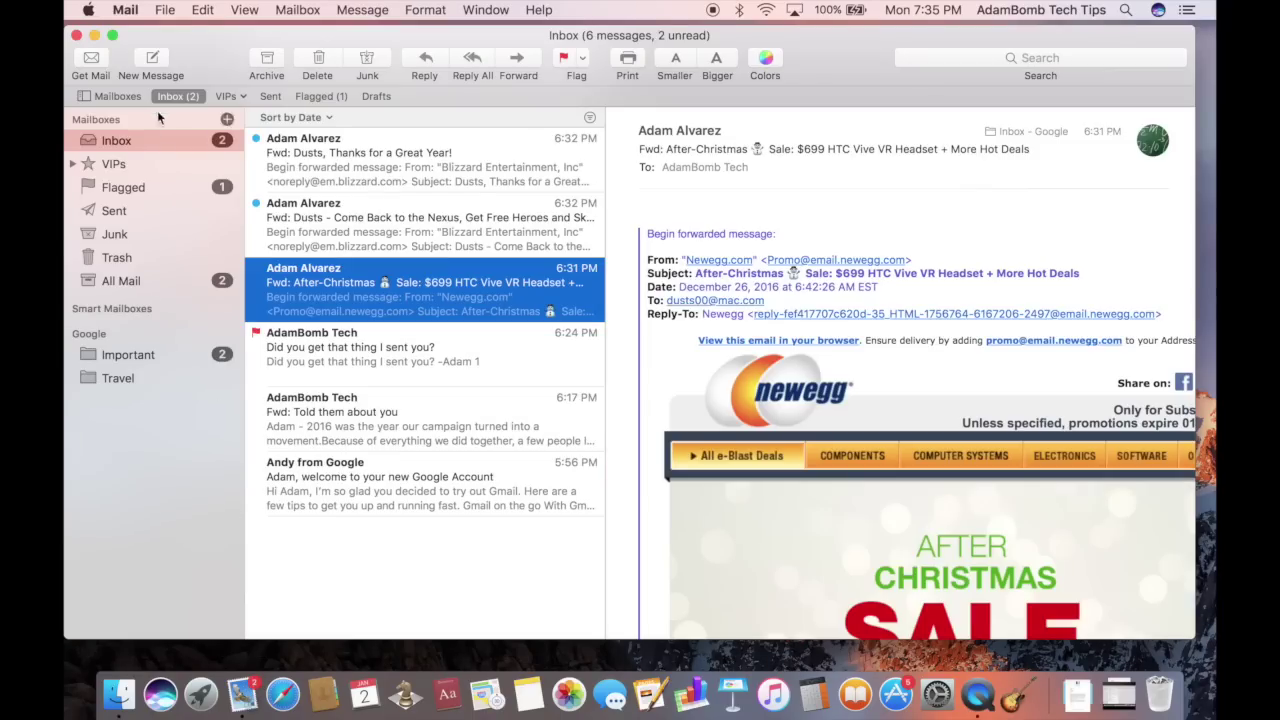
click(152, 62)
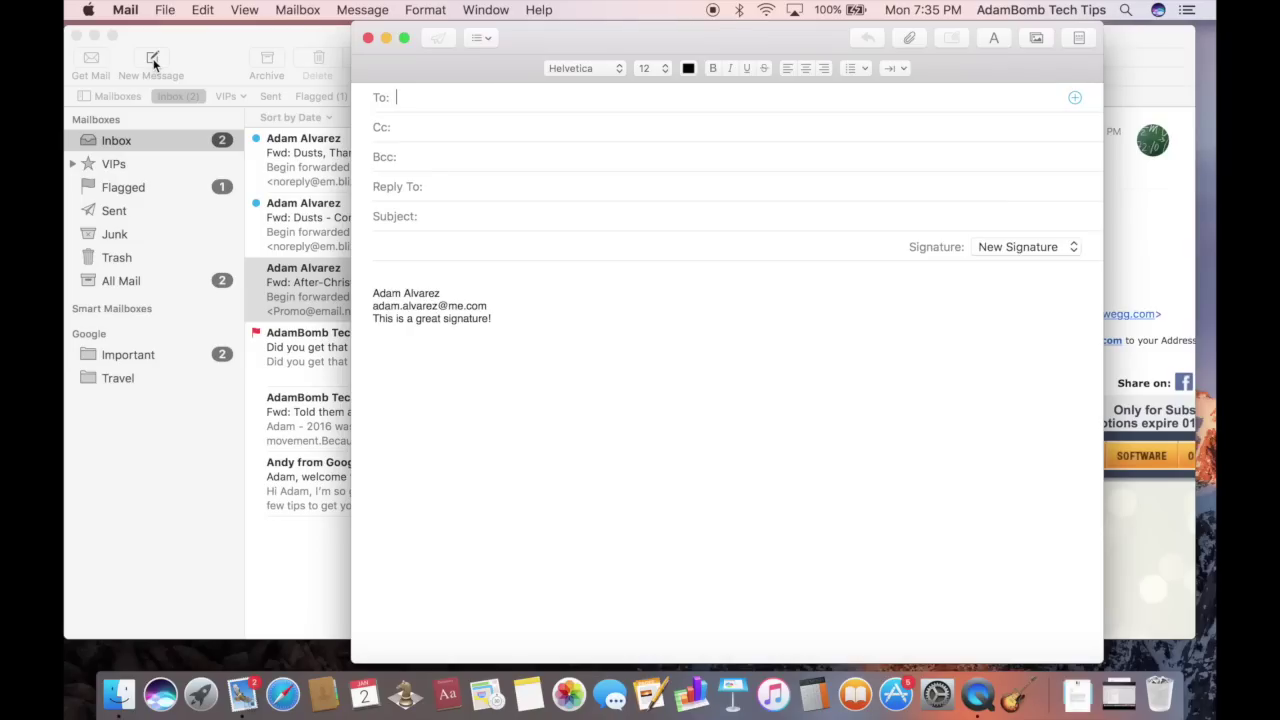
click(910, 38)
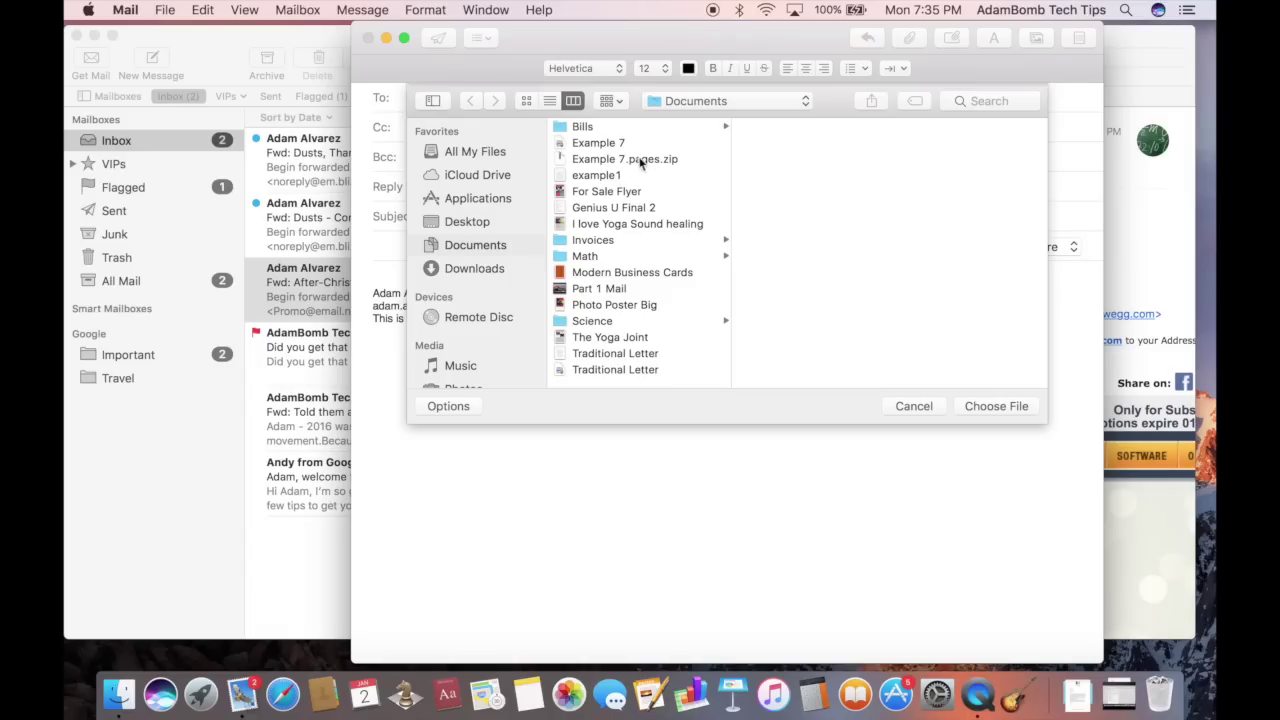
click(614, 177)
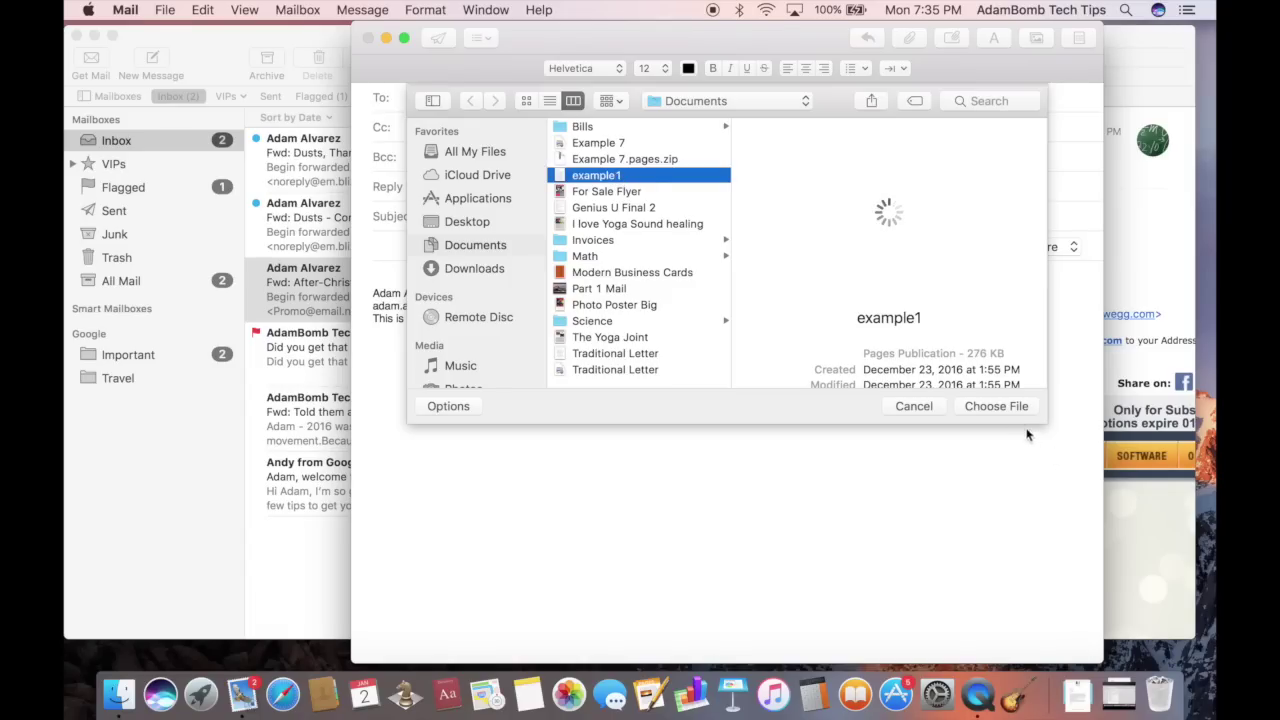
click(995, 406)
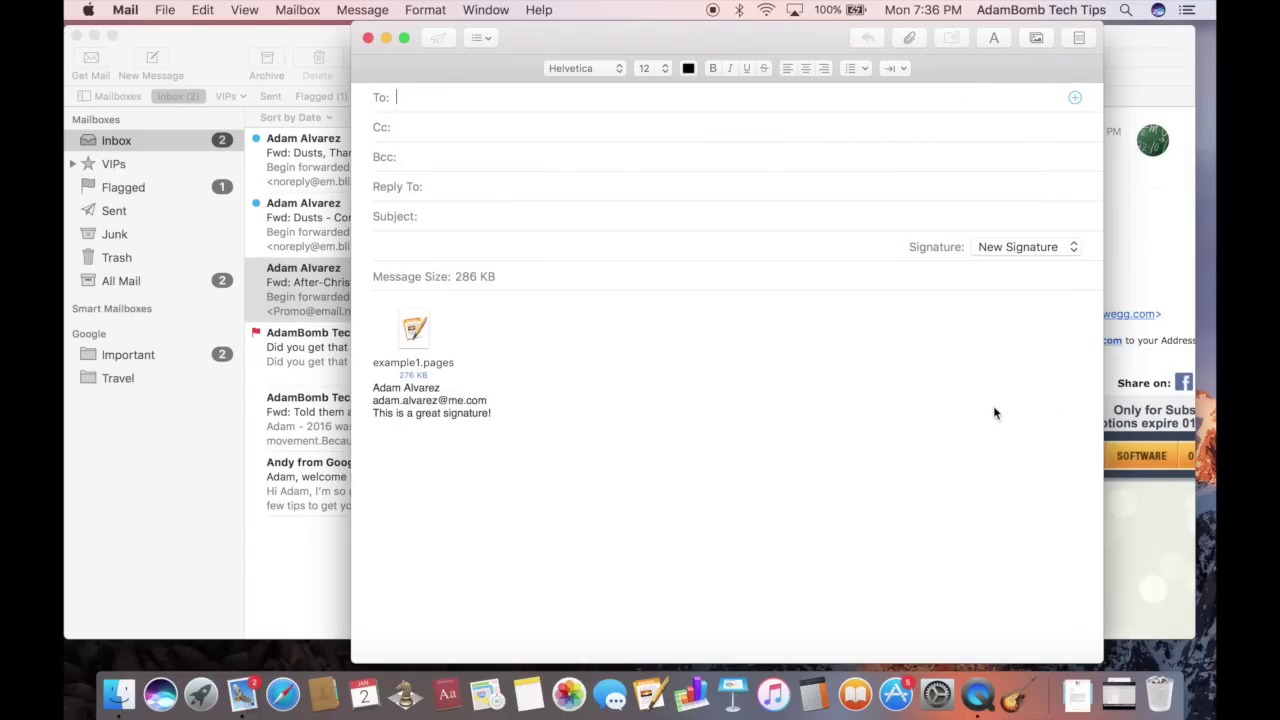
click(521, 345)
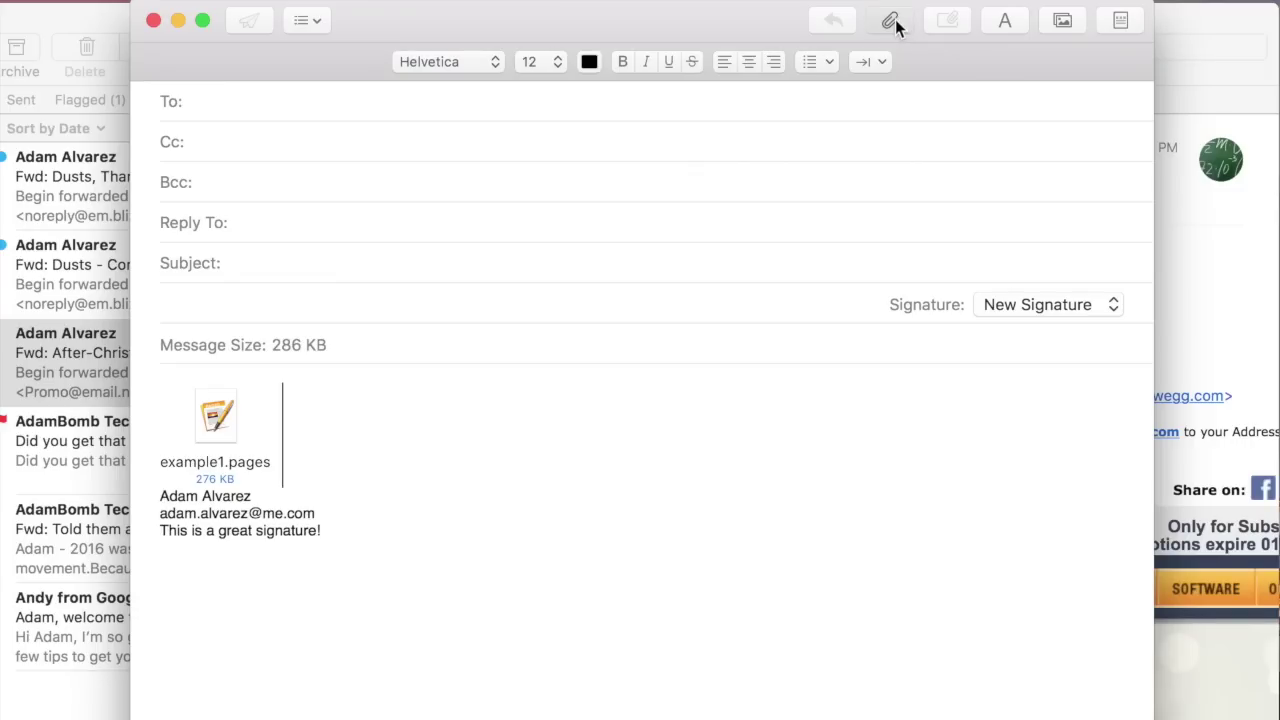
click(893, 20)
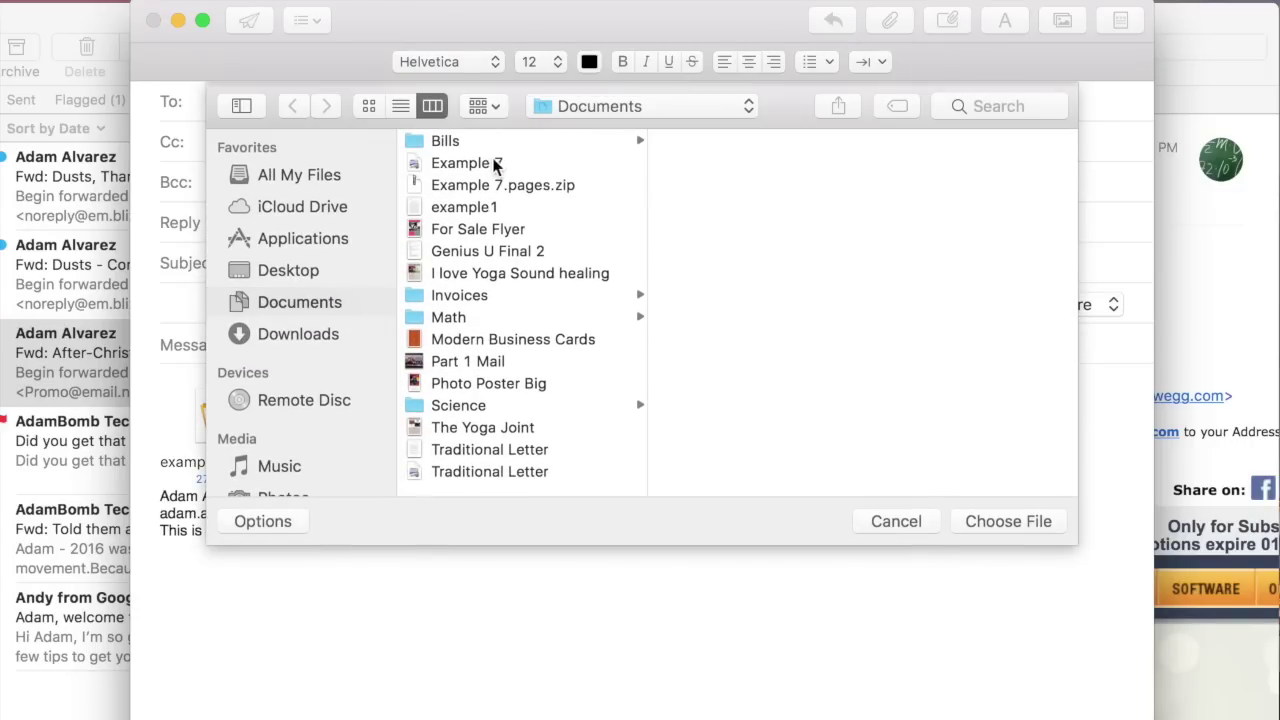
click(486, 161)
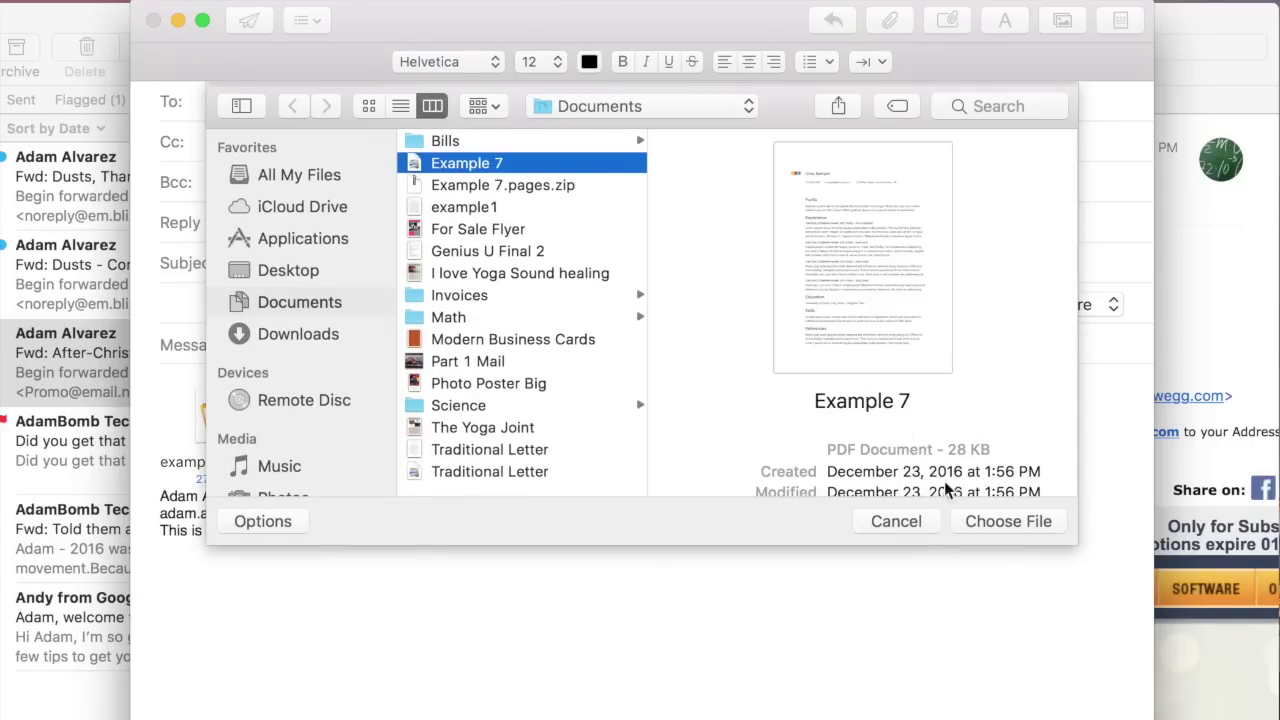
click(1000, 521)
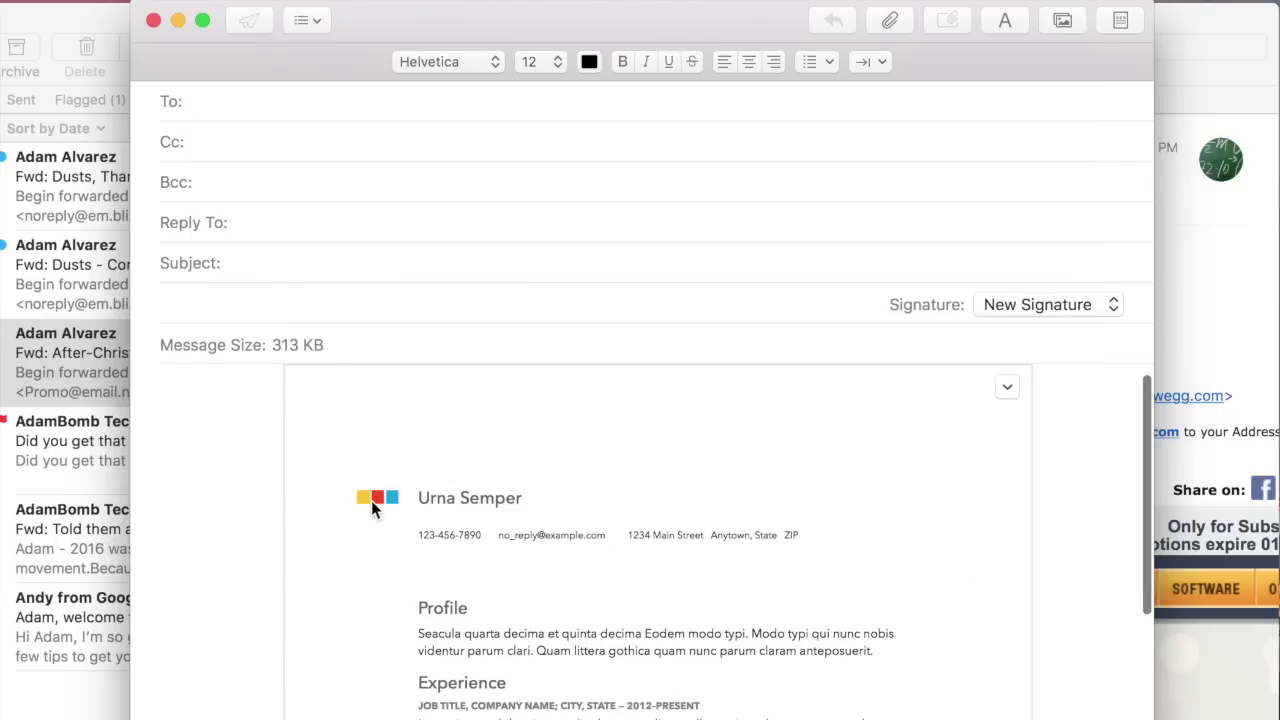
scroll(371, 500, down, 10)
scroll(371, 500, up, 10)
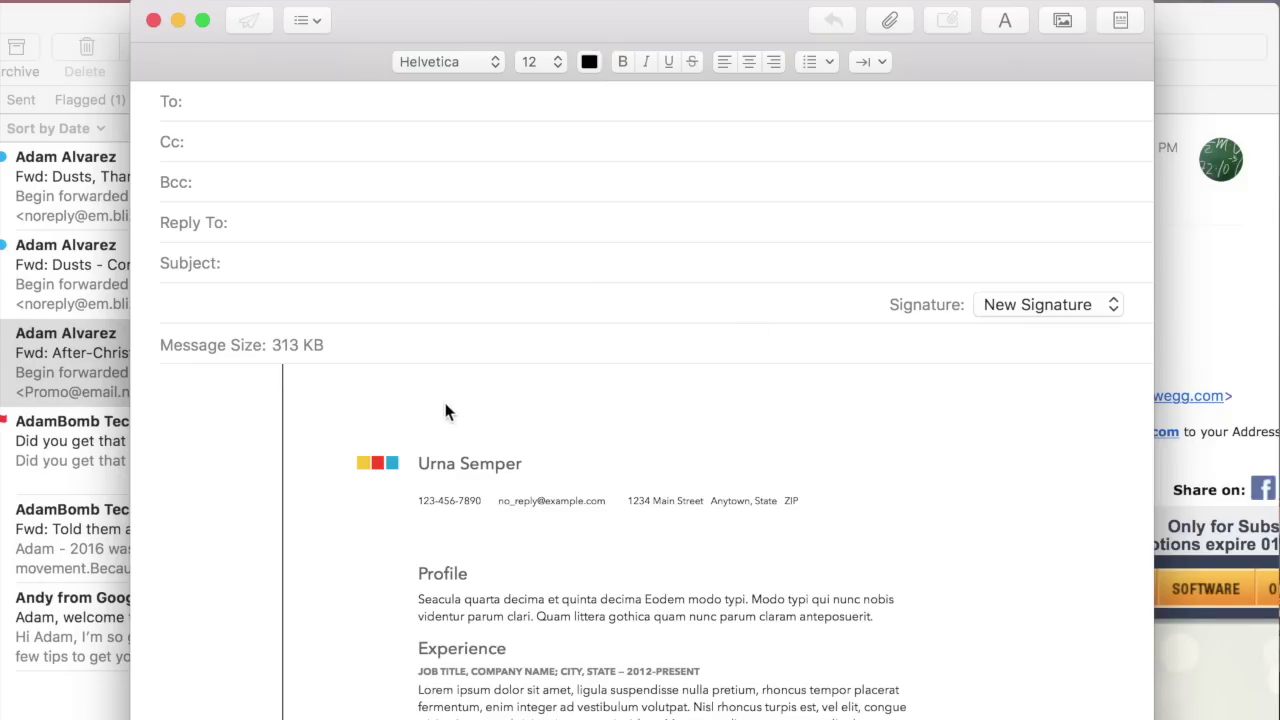
key(Return)
scroll(699, 516, down, 3)
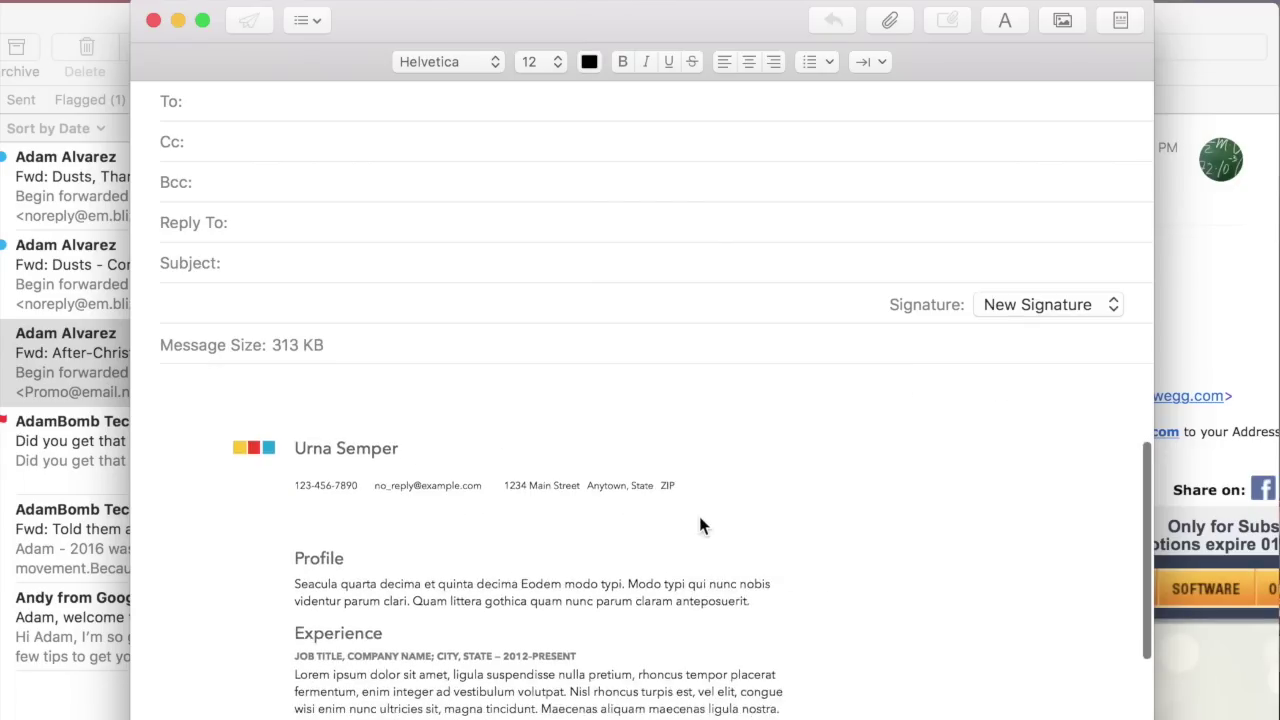
key(BackSpace)
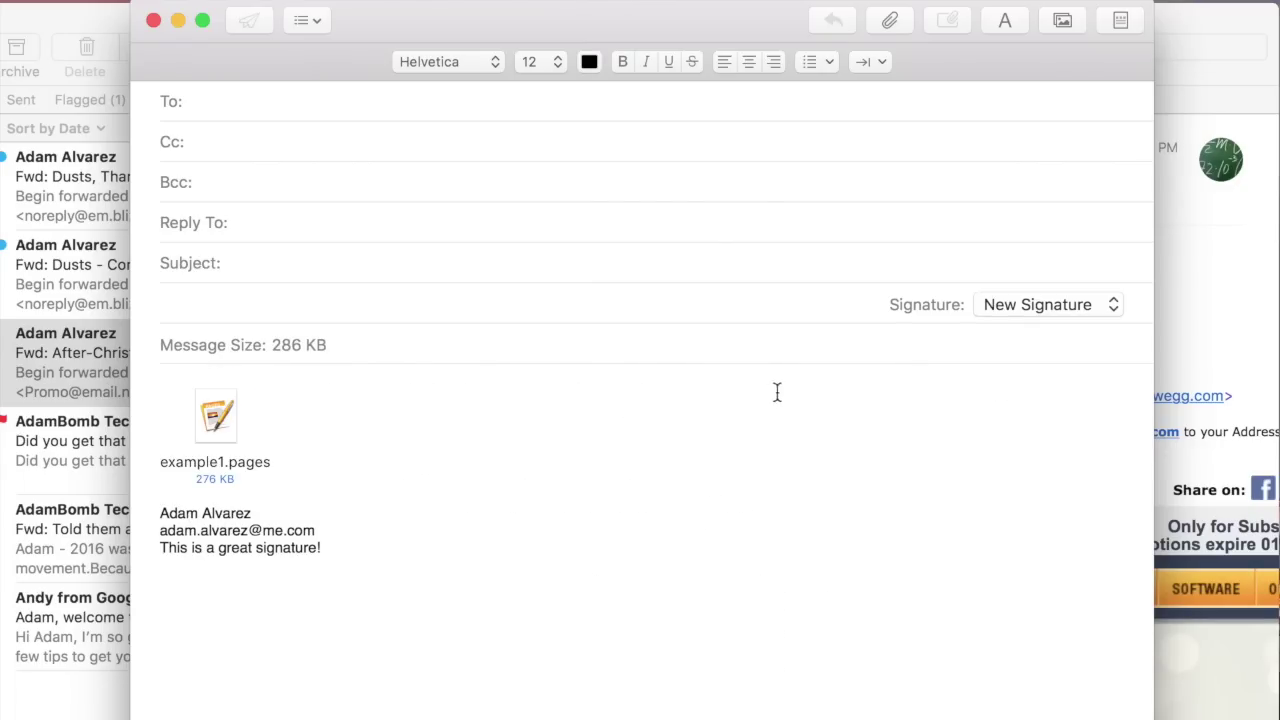
click(891, 22)
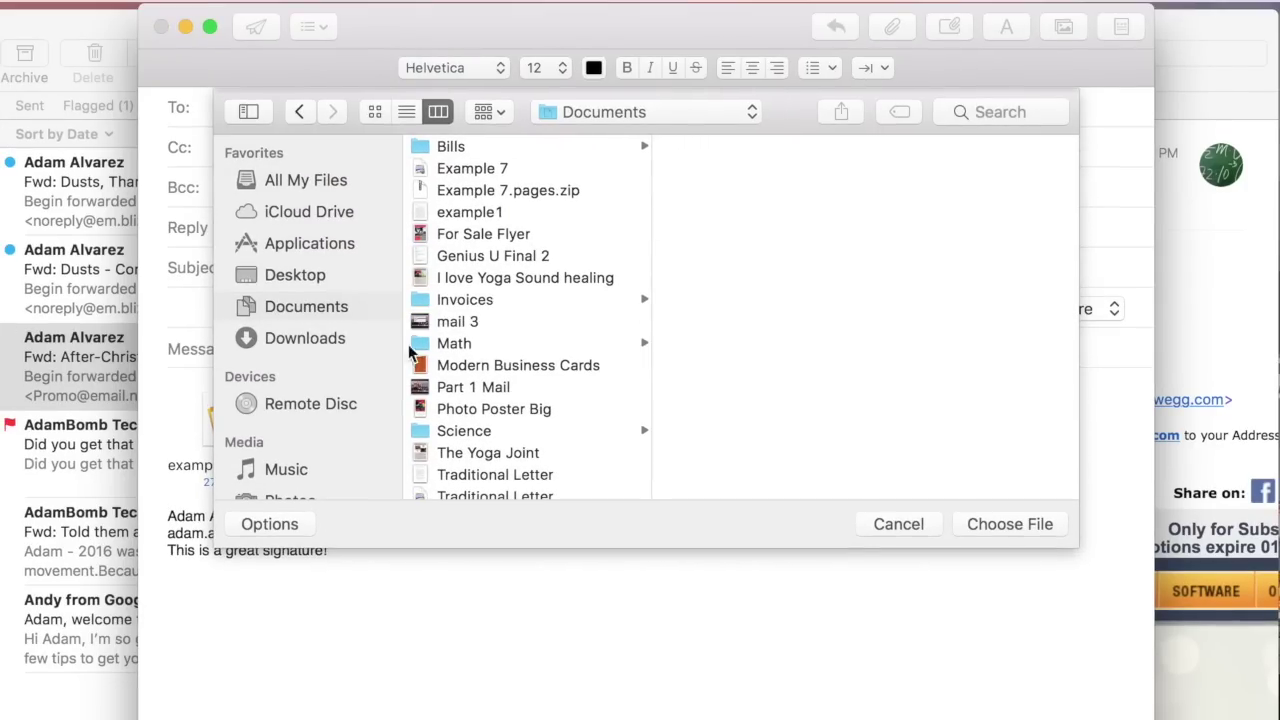
Insert Longboarding_Downhill.jpg from the Desktop into the message body at Actual Size (426 KB)
click(290, 270)
click(510, 148)
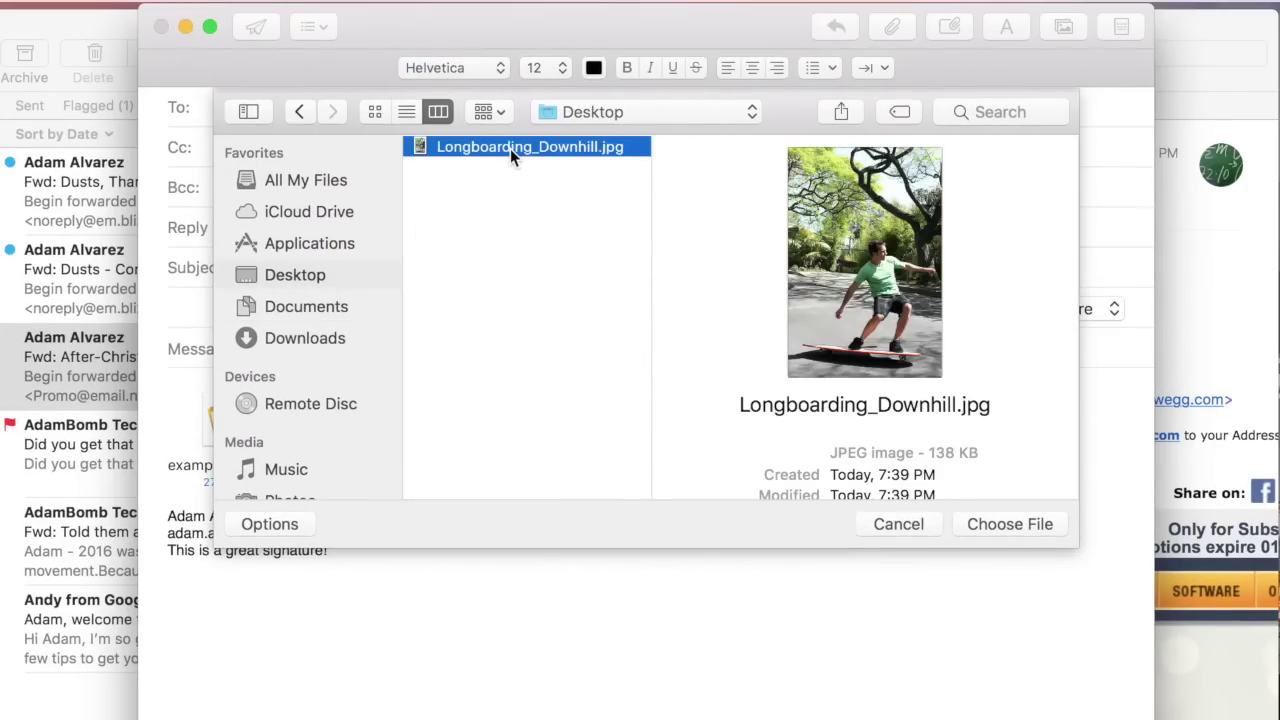
click(1007, 524)
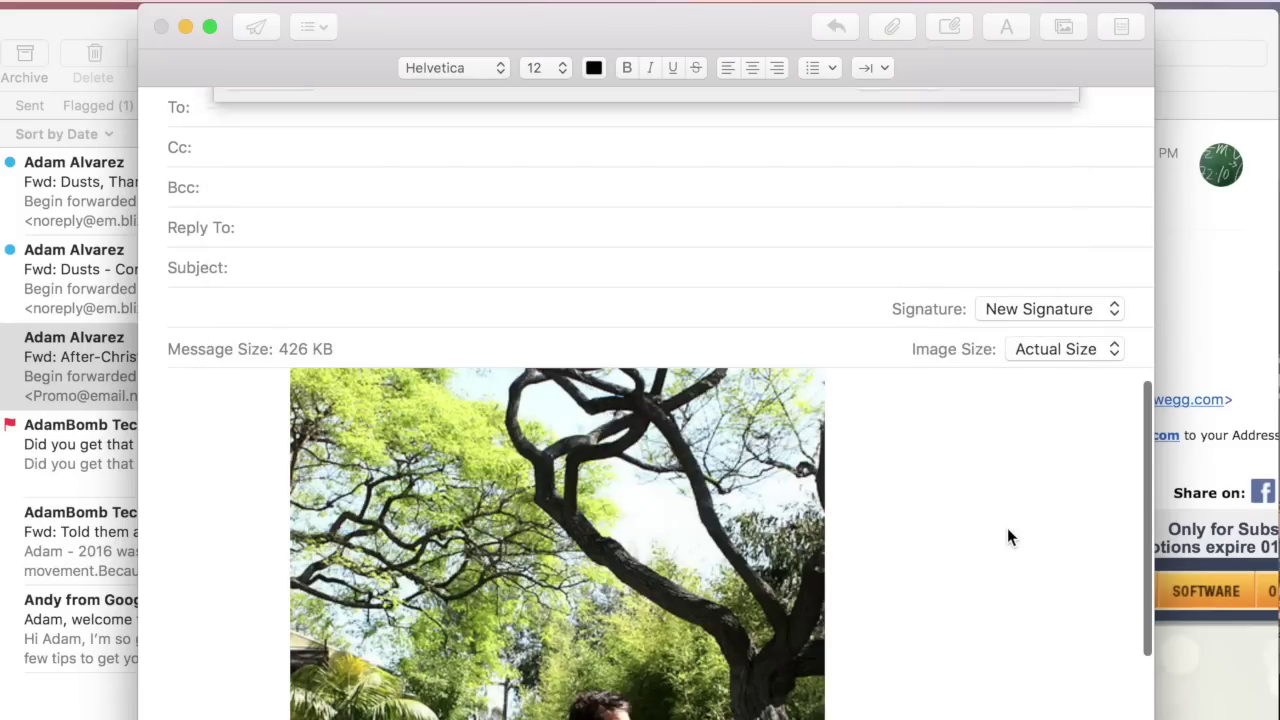
scroll(624, 618, down, 5)
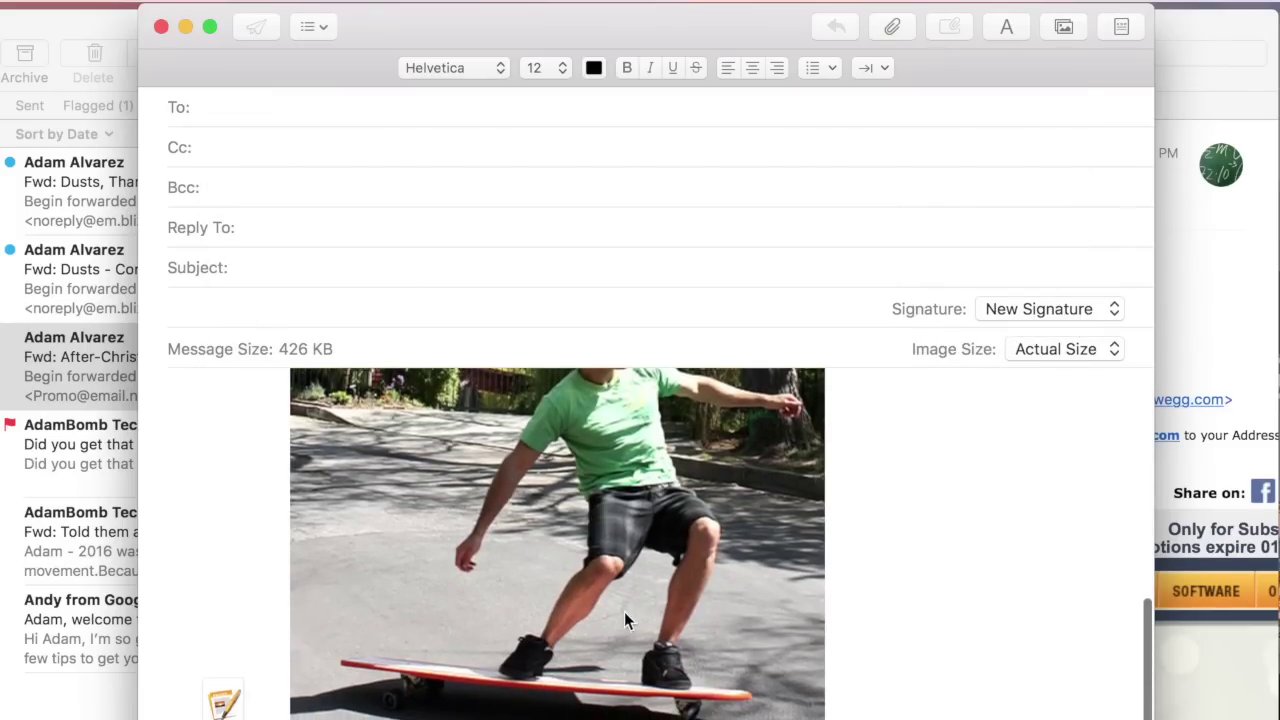
scroll(624, 618, up, 8)
scroll(624, 611, down, 5)
scroll(624, 611, up, 3)
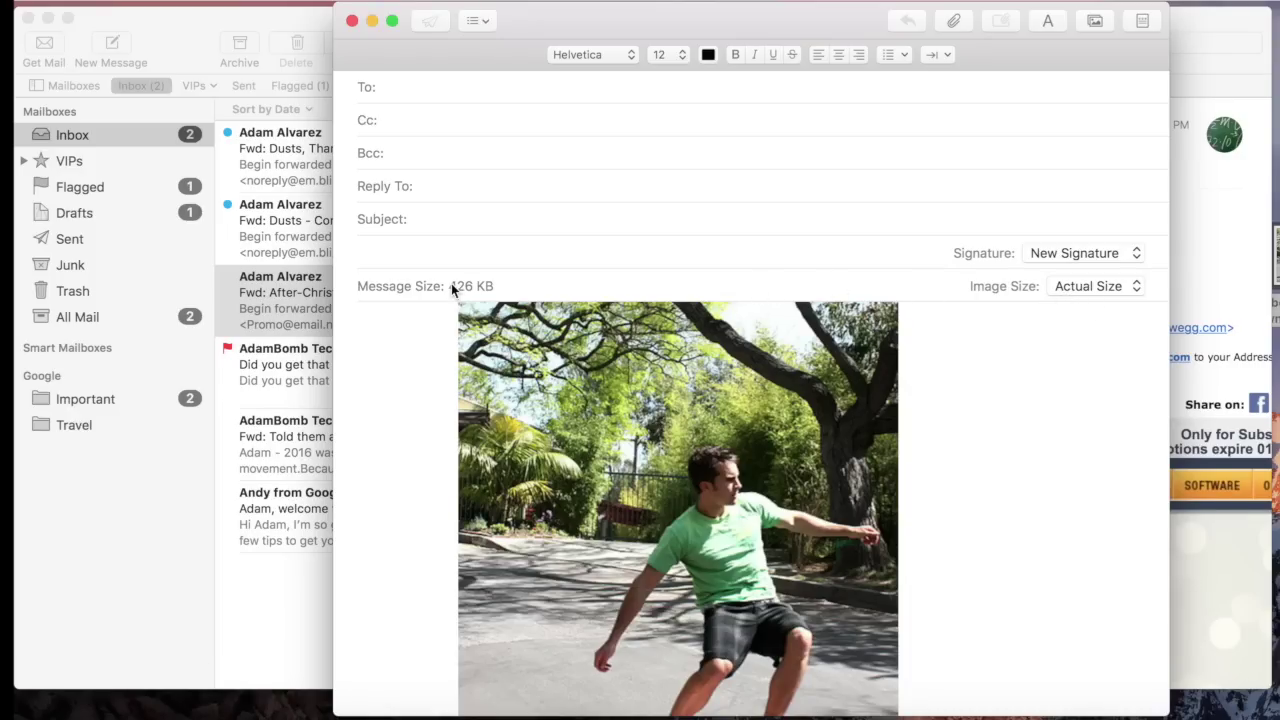
Try Medium and Small image sizes for the photo, settling on Small to bring the message to 343 KB
click(1074, 292)
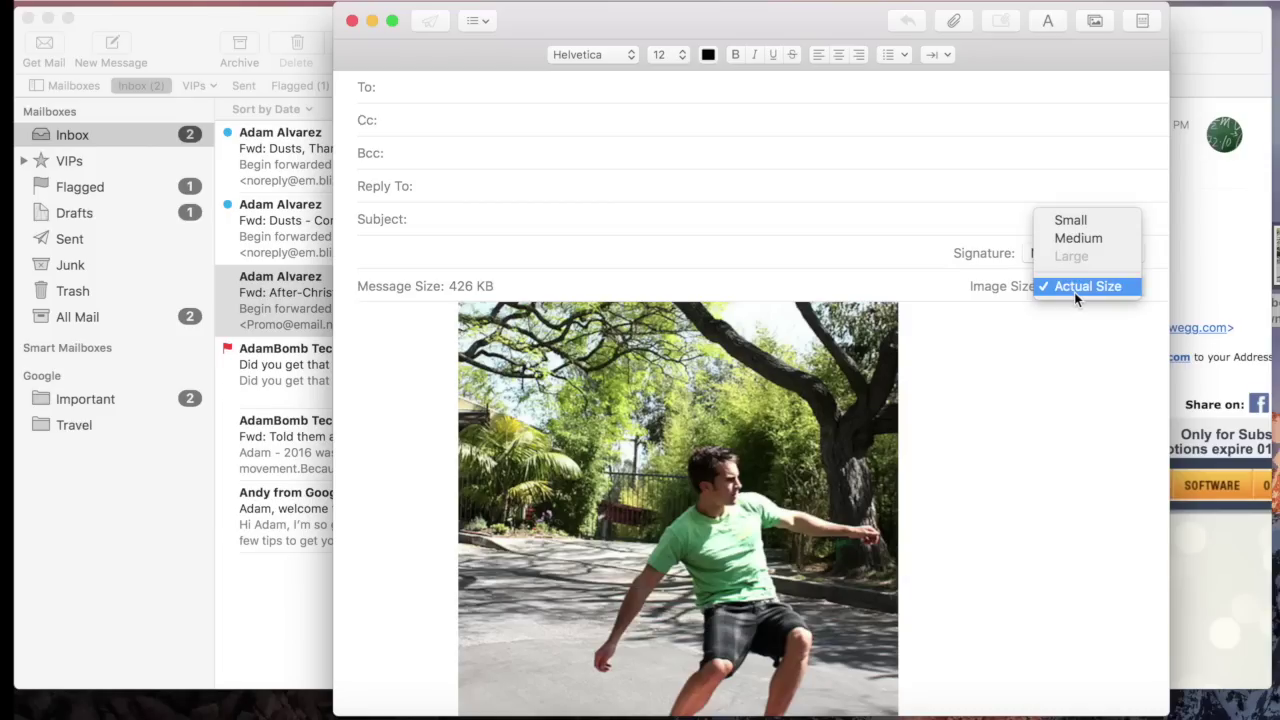
click(1104, 238)
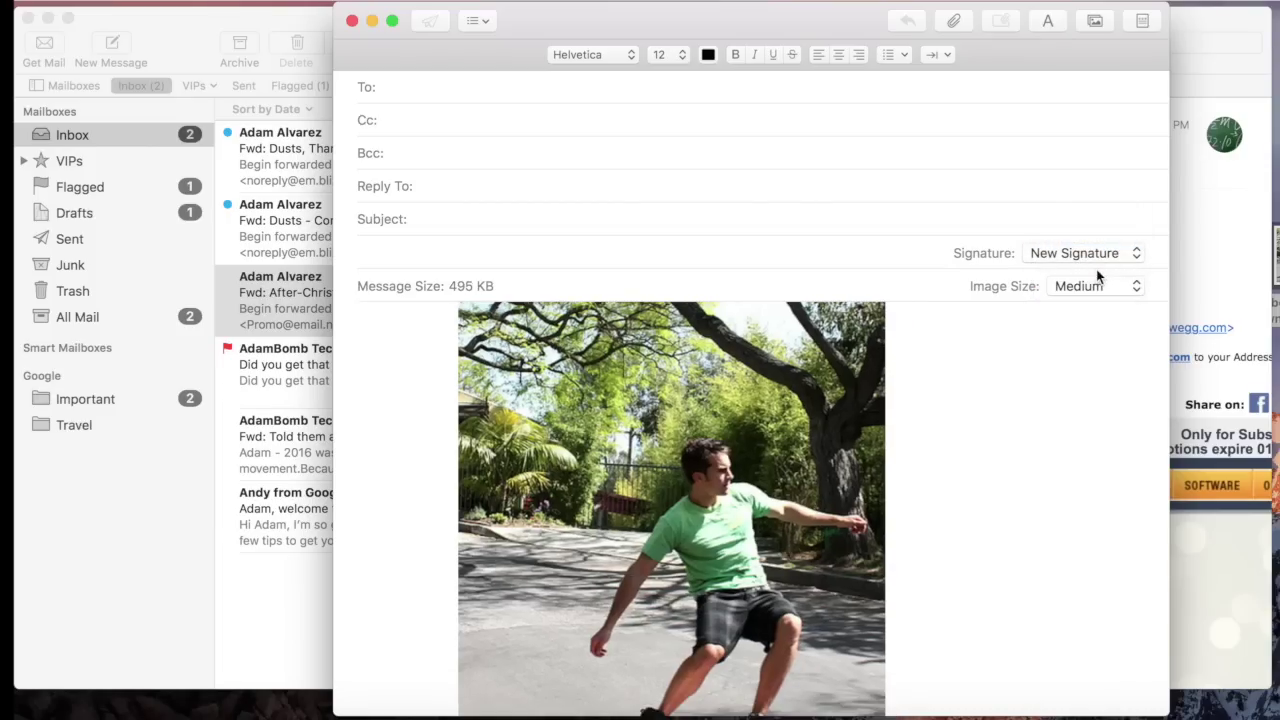
click(1088, 286)
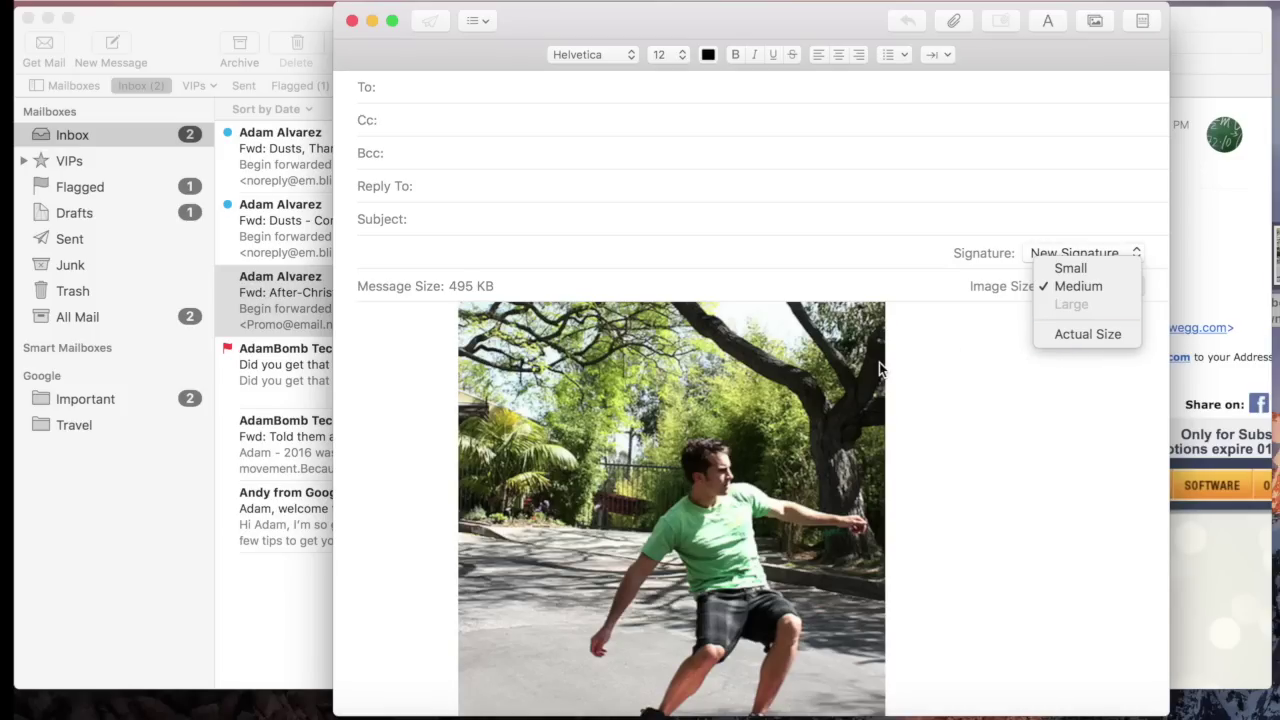
click(1102, 265)
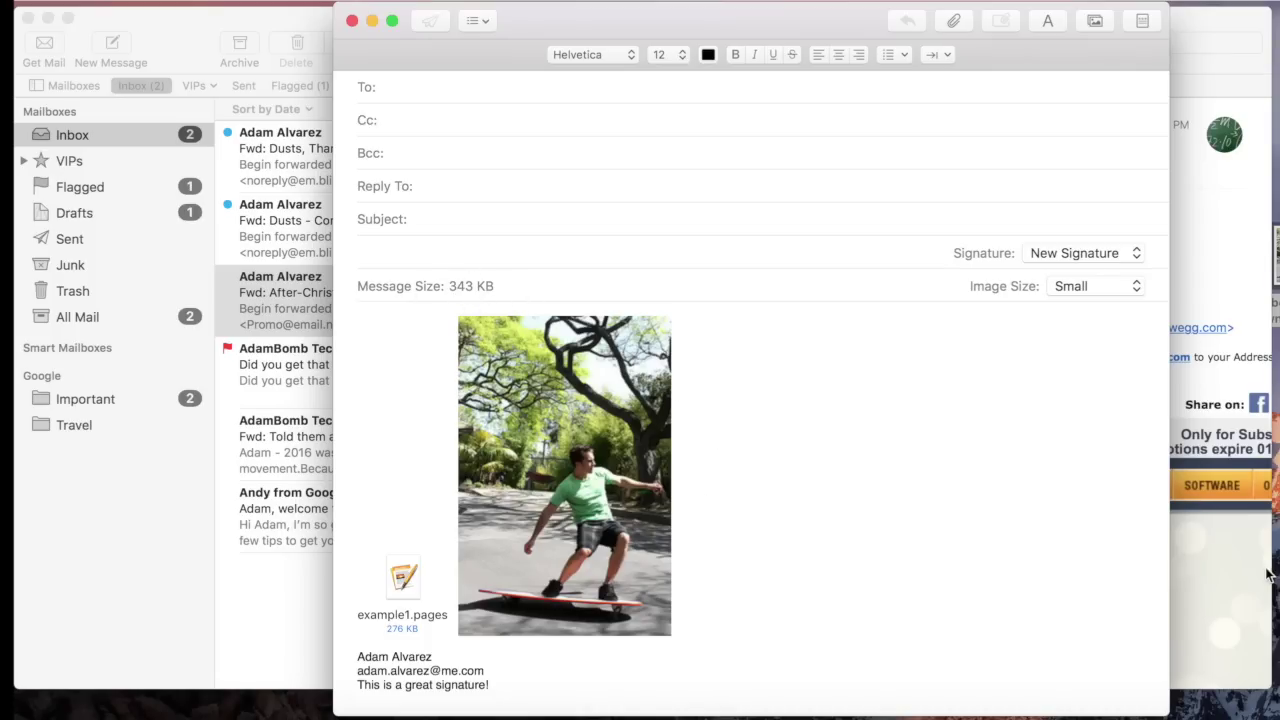
click(1070, 286)
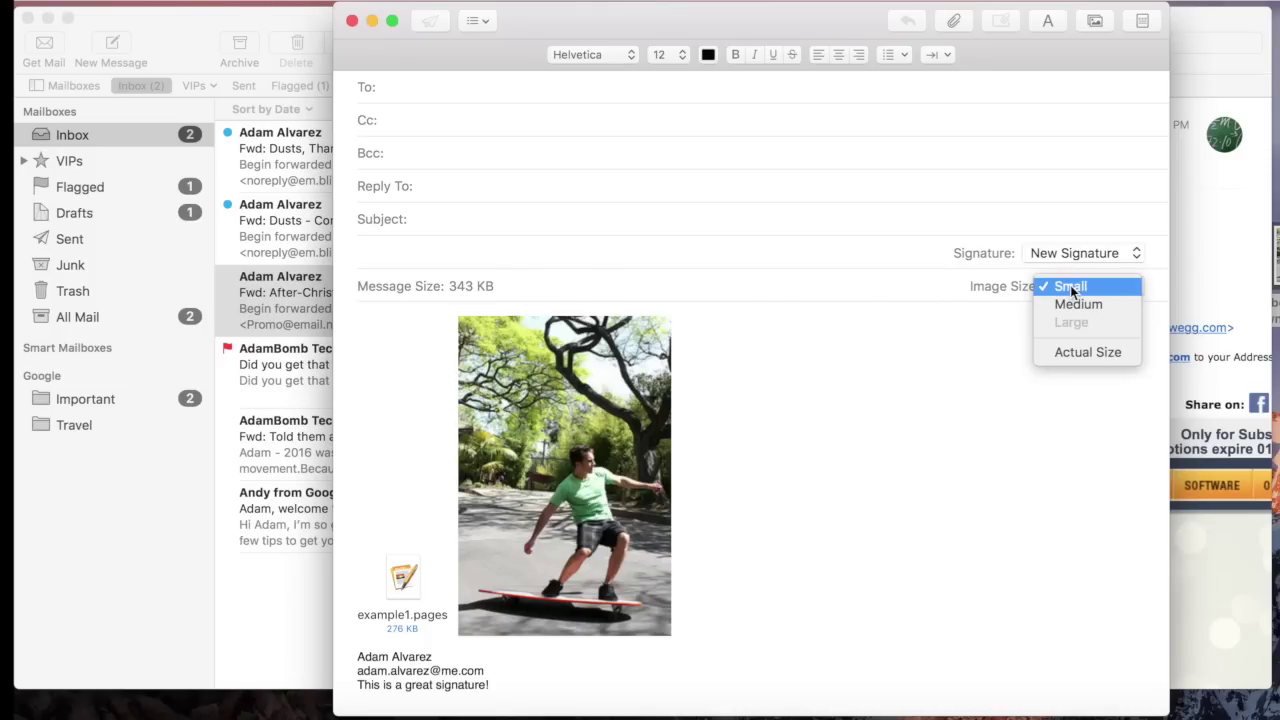
click(1076, 305)
scroll(1053, 423, down, 2)
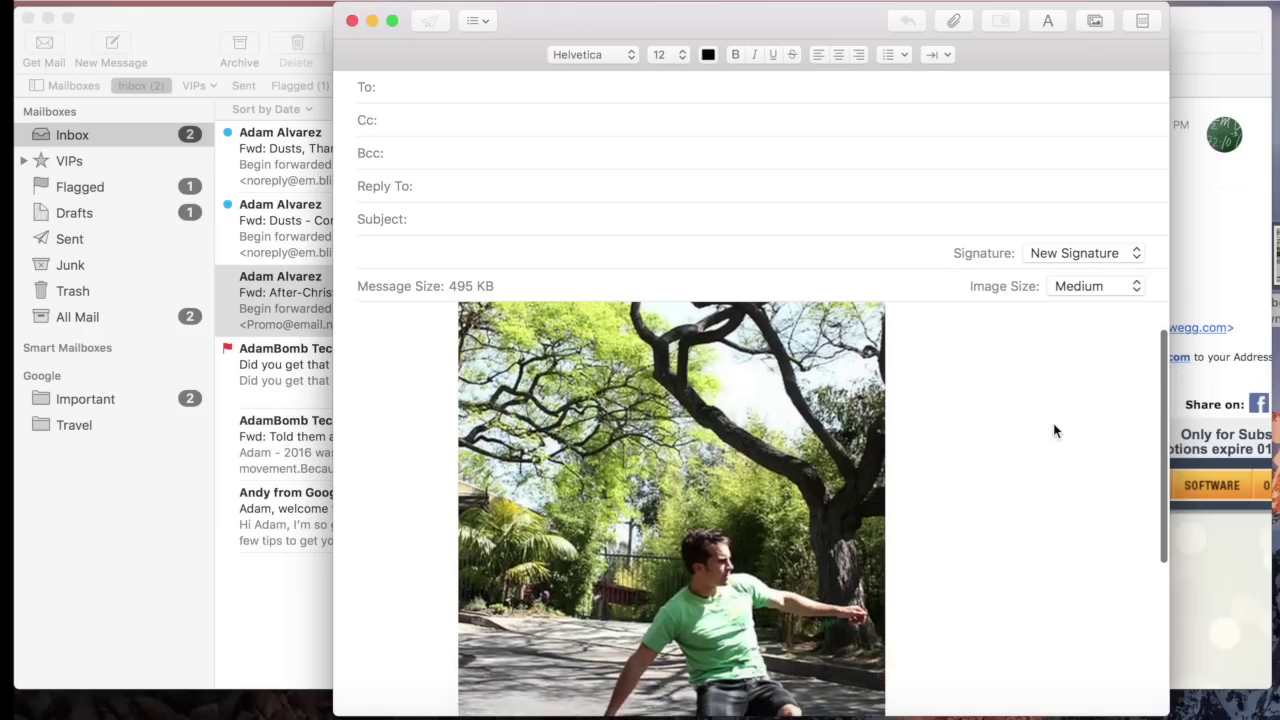
click(1100, 287)
click(1076, 267)
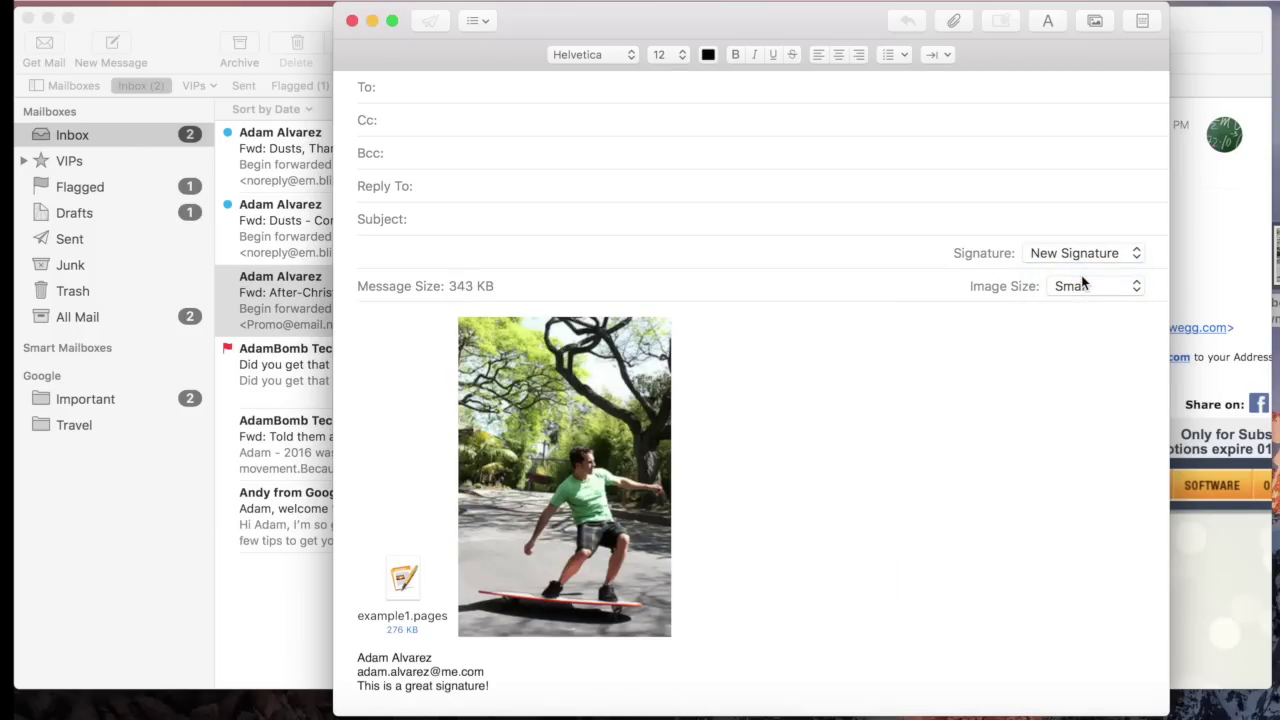
mouse_move(496, 454)
drag(537, 490, 707, 515)
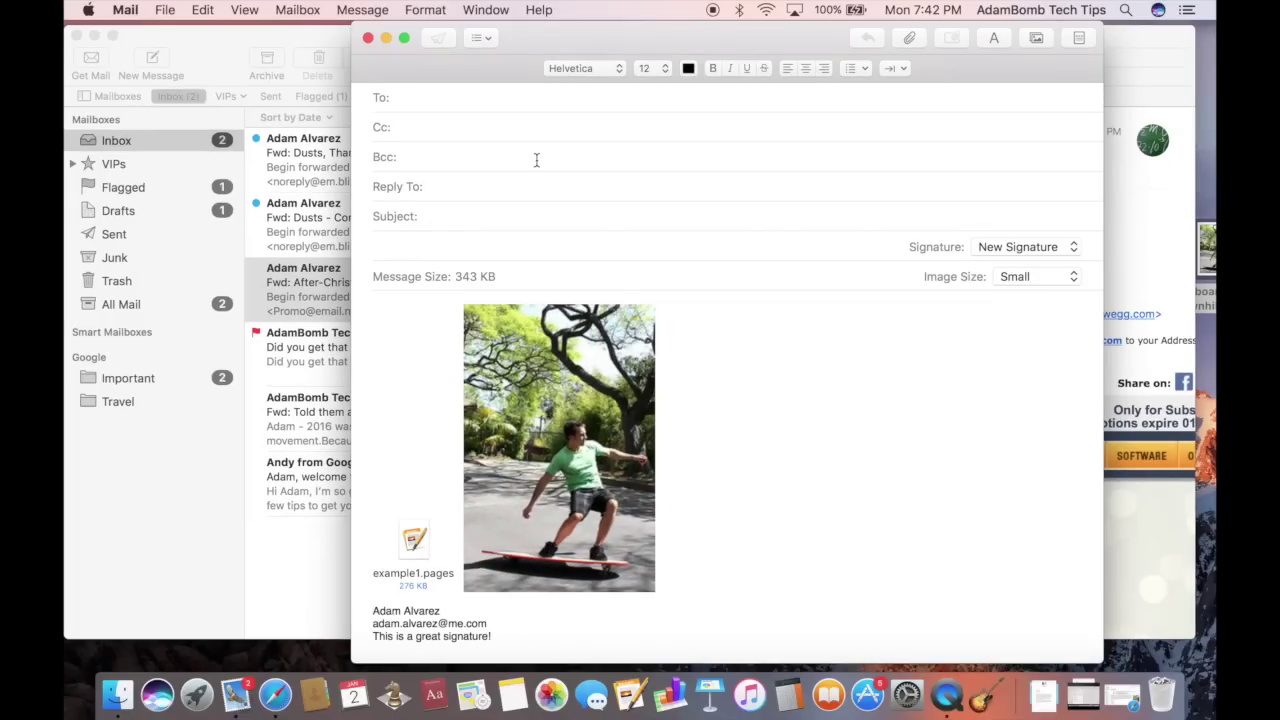
Open the Photo Browser, view the library by Moments, Years, Collections and Places, then close it
click(1037, 41)
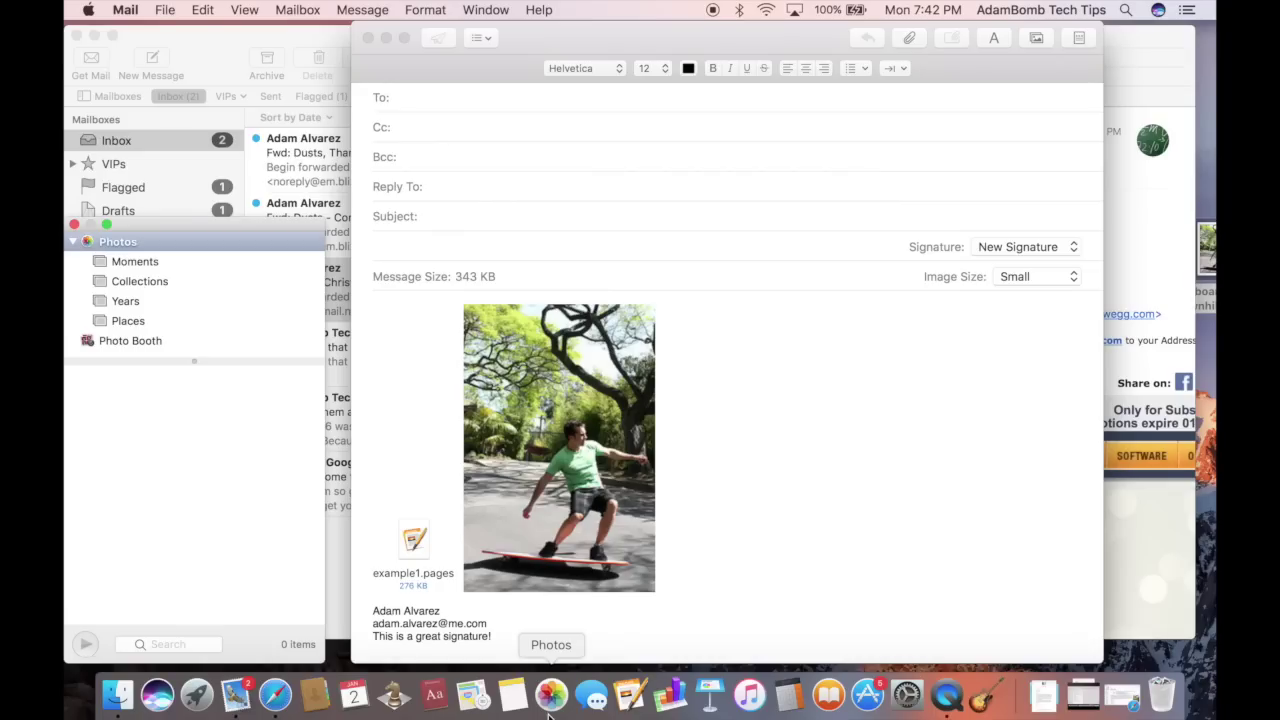
click(140, 262)
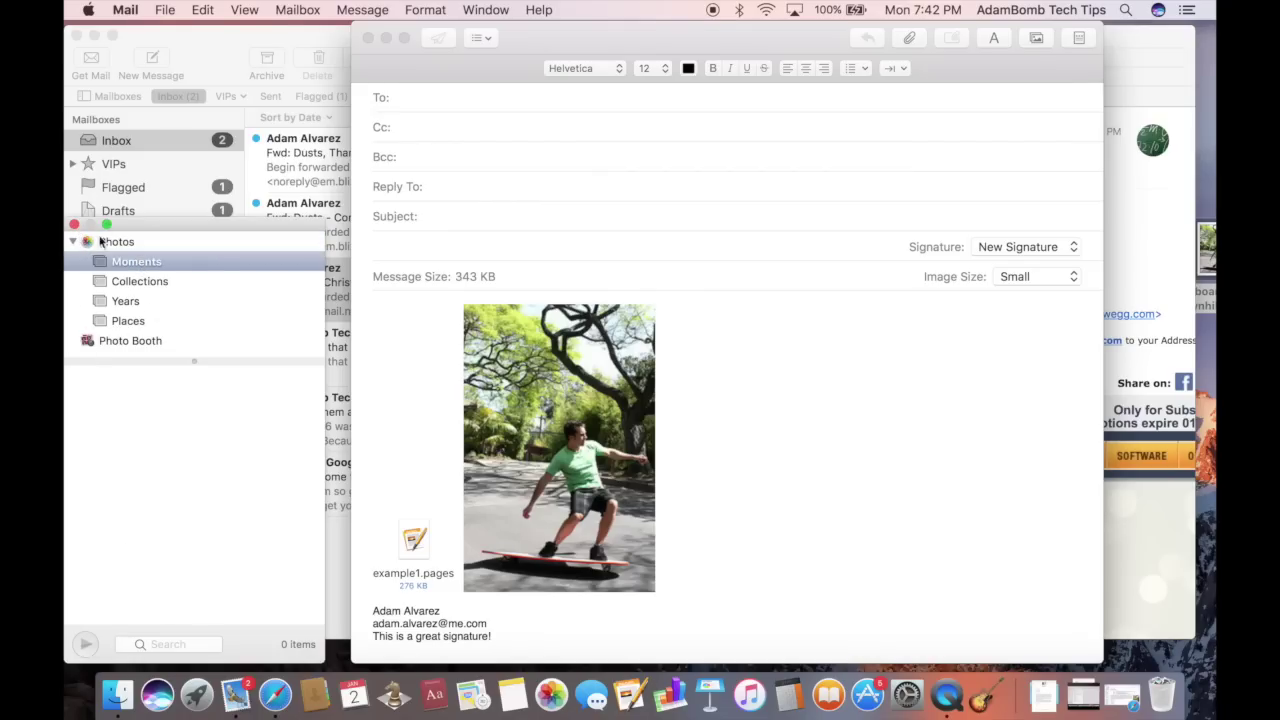
click(133, 300)
click(137, 283)
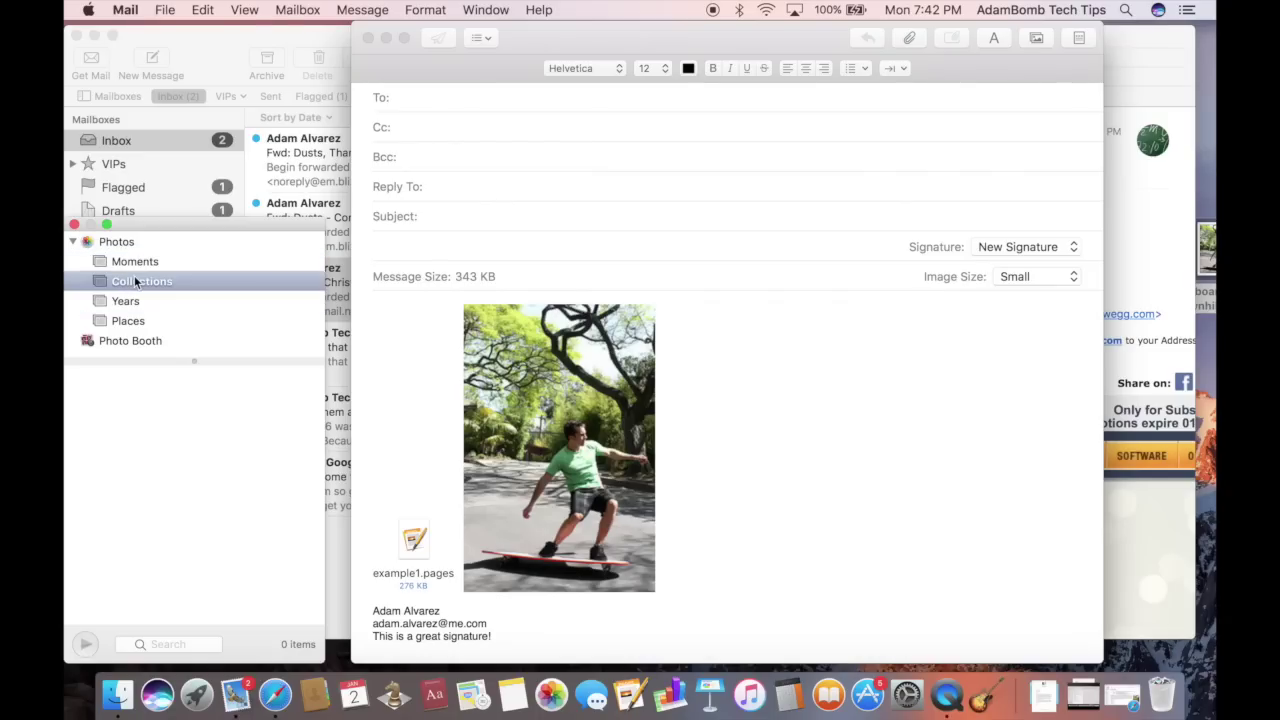
click(134, 322)
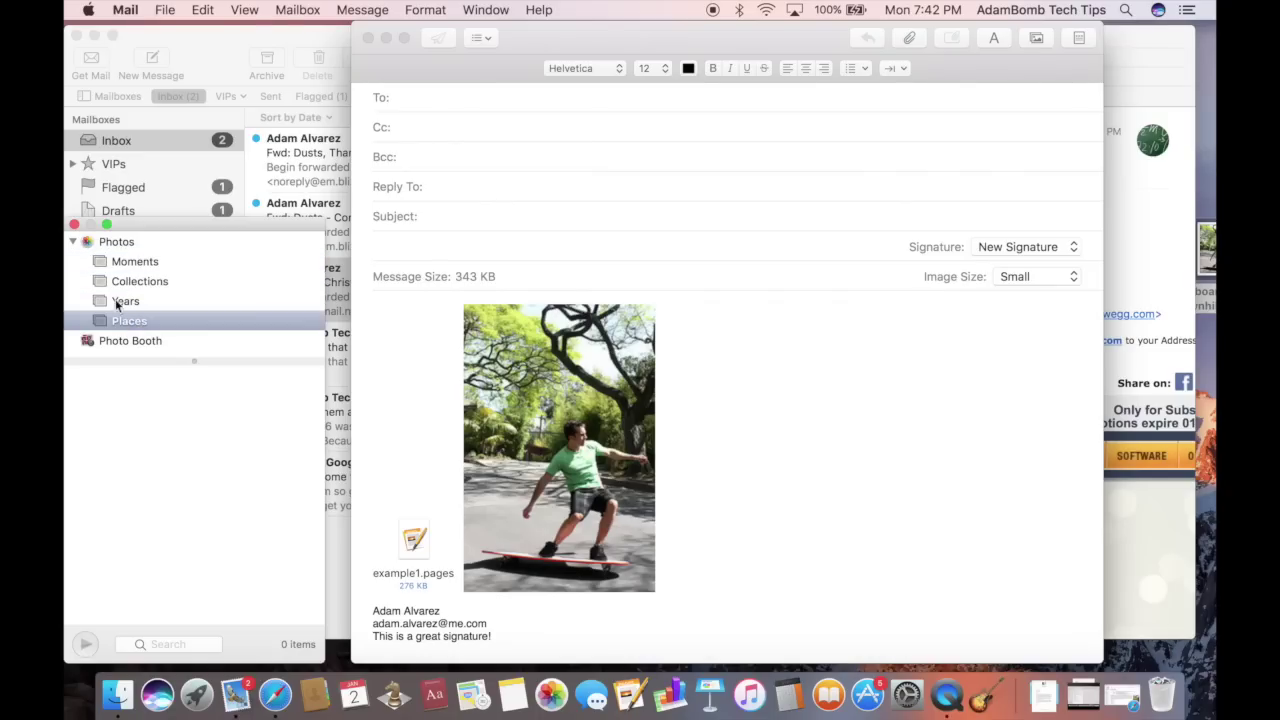
click(74, 225)
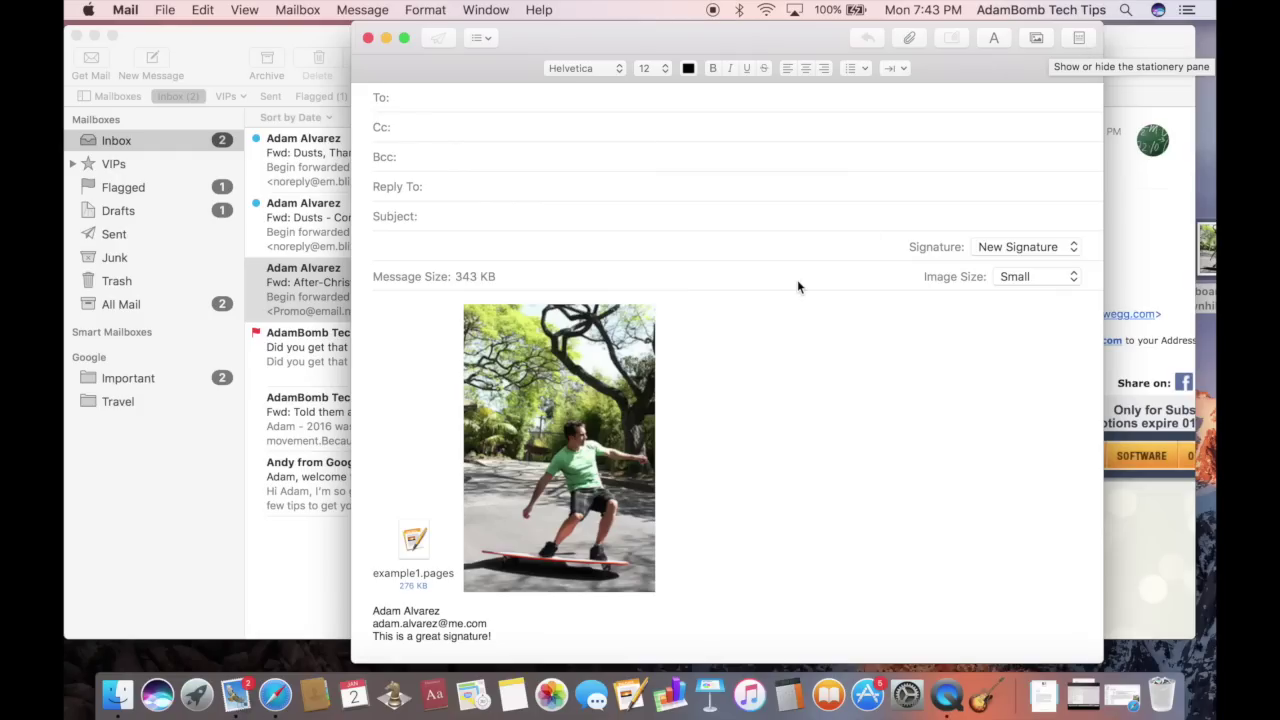
Delete the example1.pages attachment, leaving just the photo and signature at 62 KB
click(458, 558)
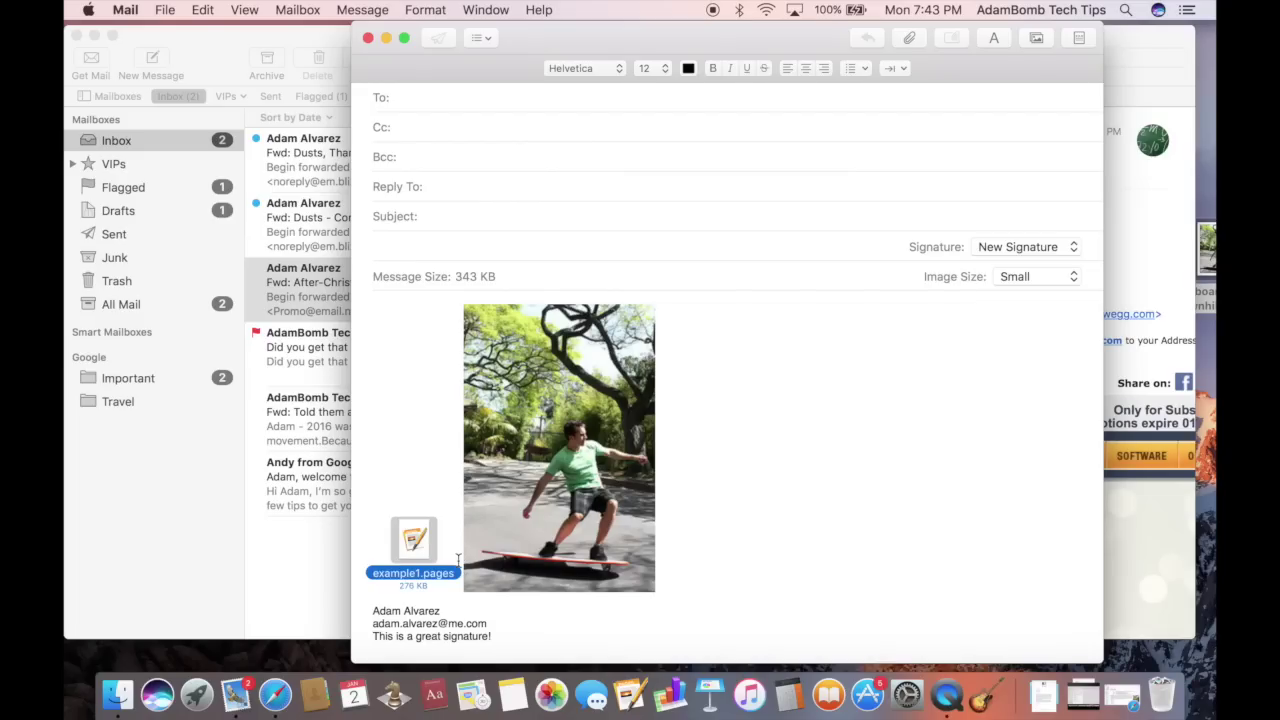
key(BackSpace)
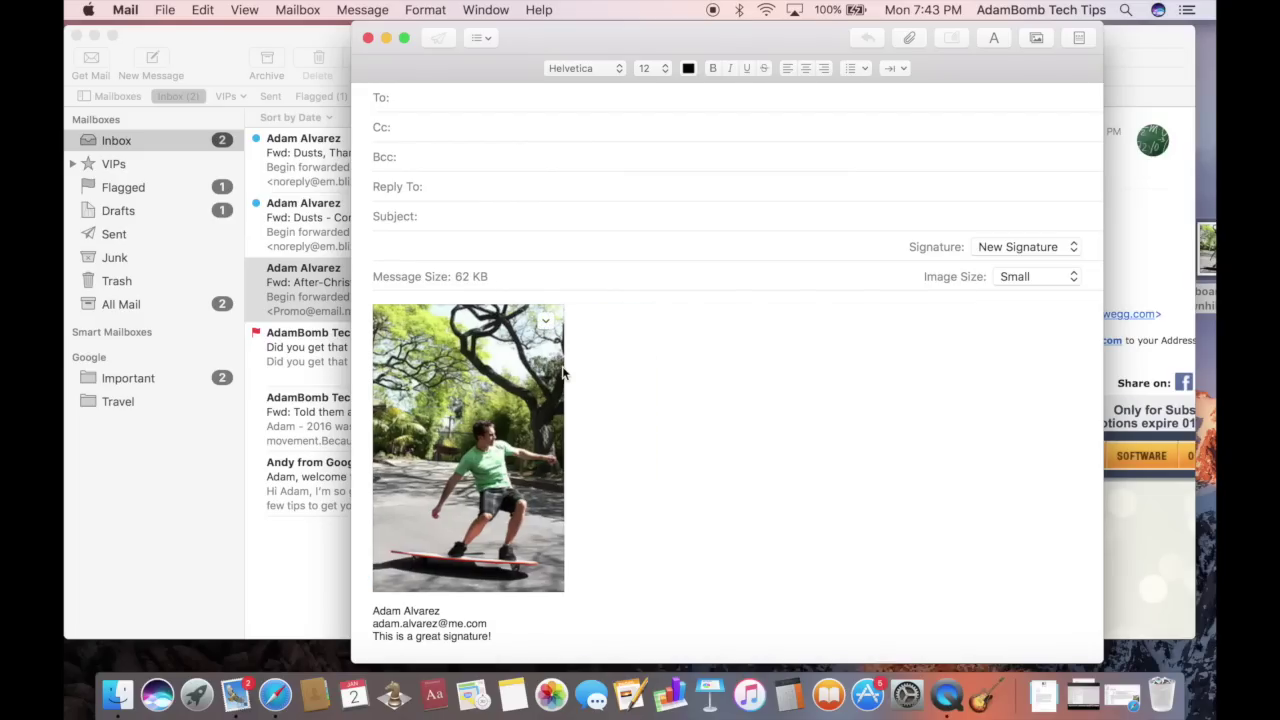
Browse the stationery templates and apply the Birthday category's Party template to the message
click(1077, 40)
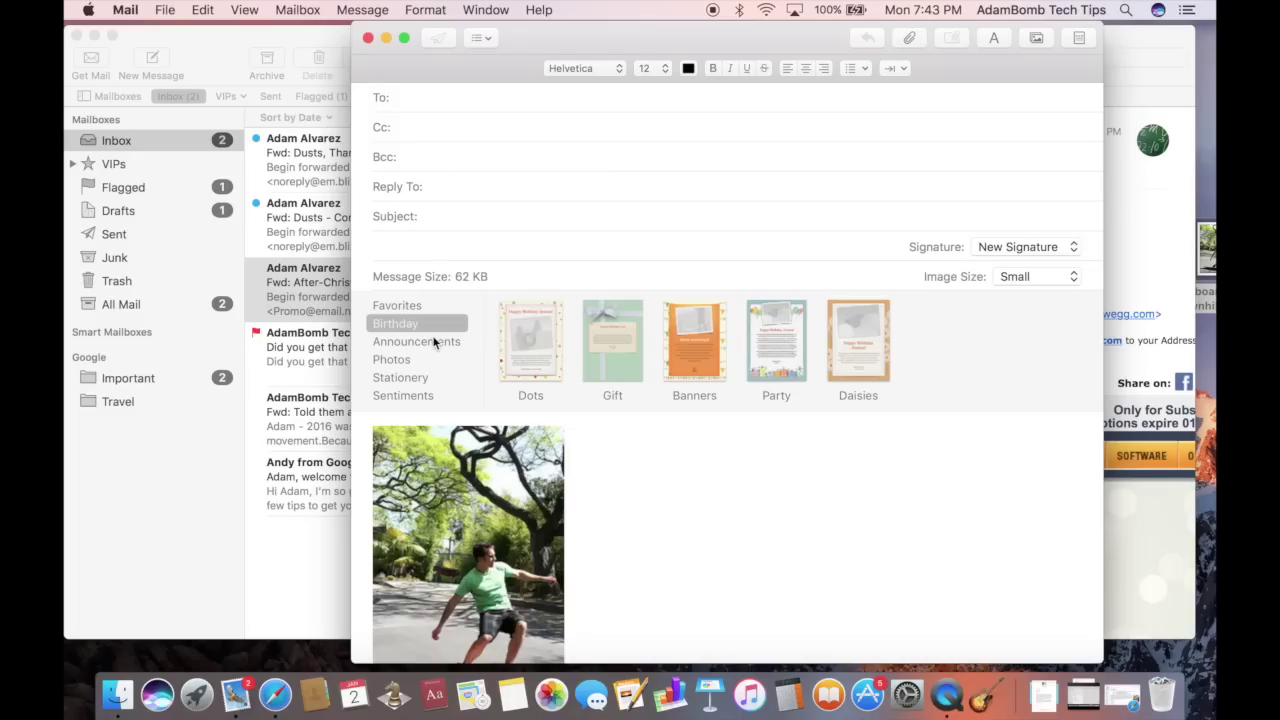
click(403, 344)
click(403, 325)
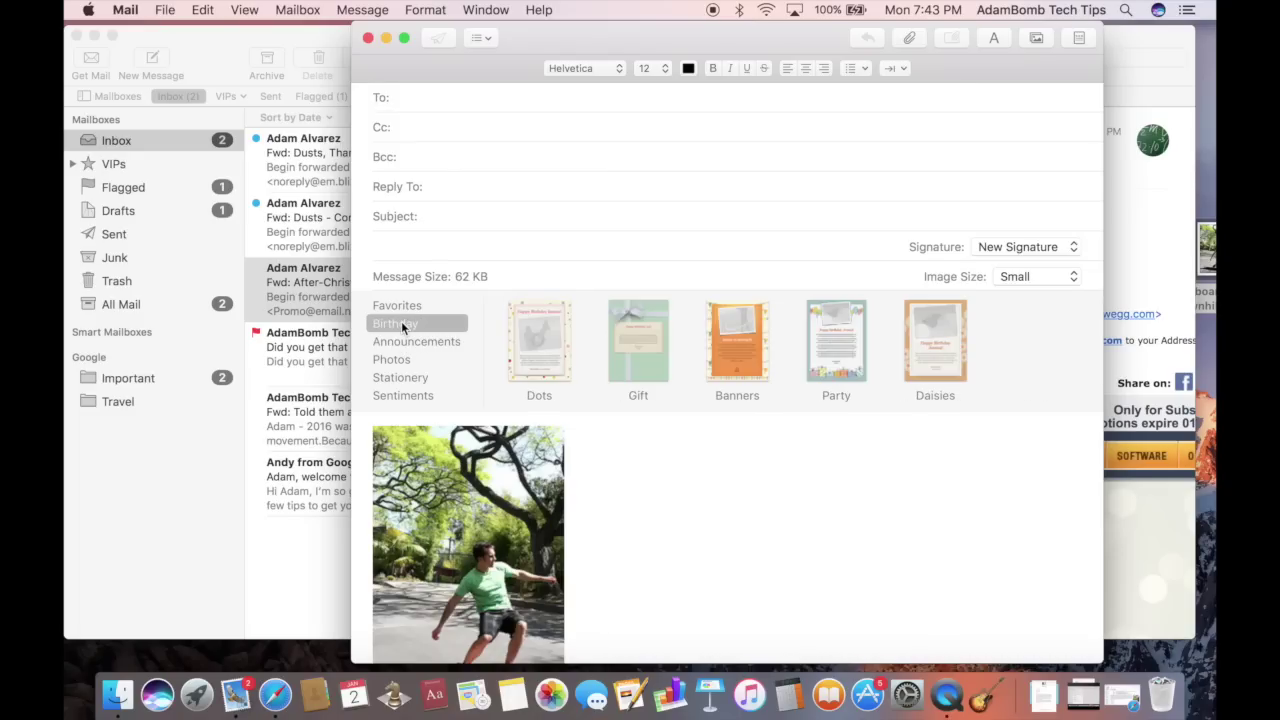
click(830, 345)
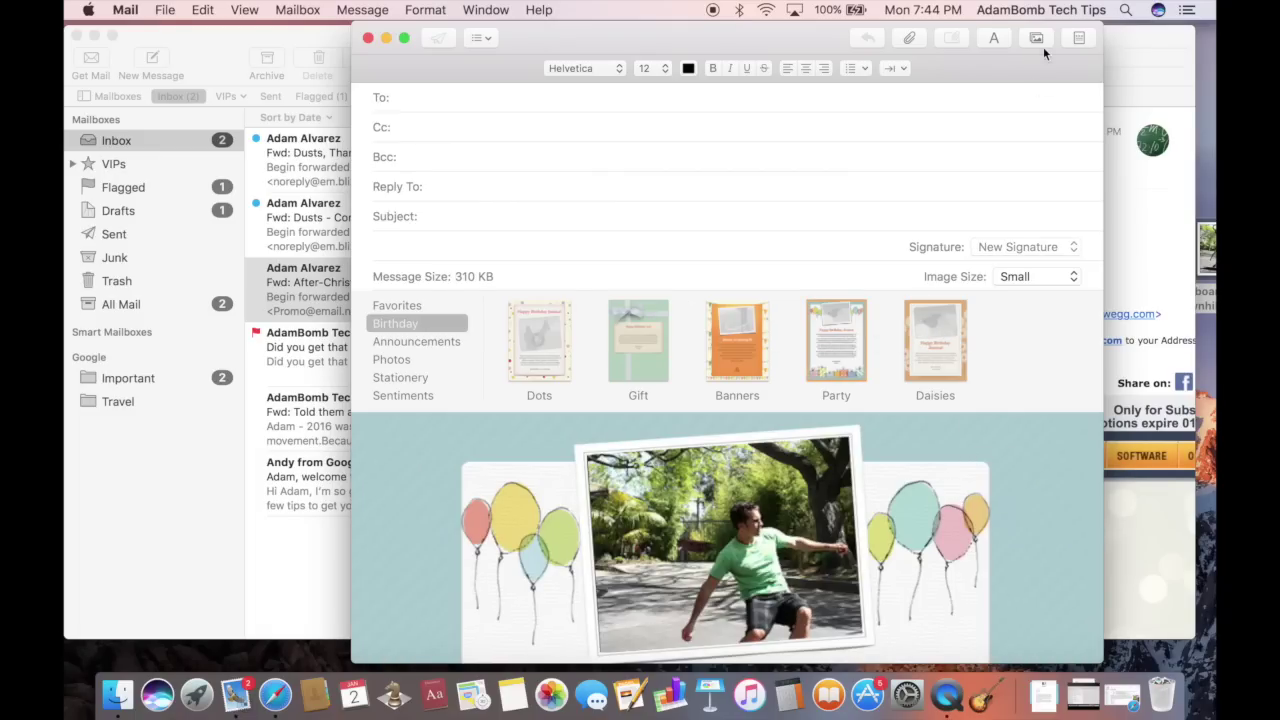
scroll(1028, 525, down, 3)
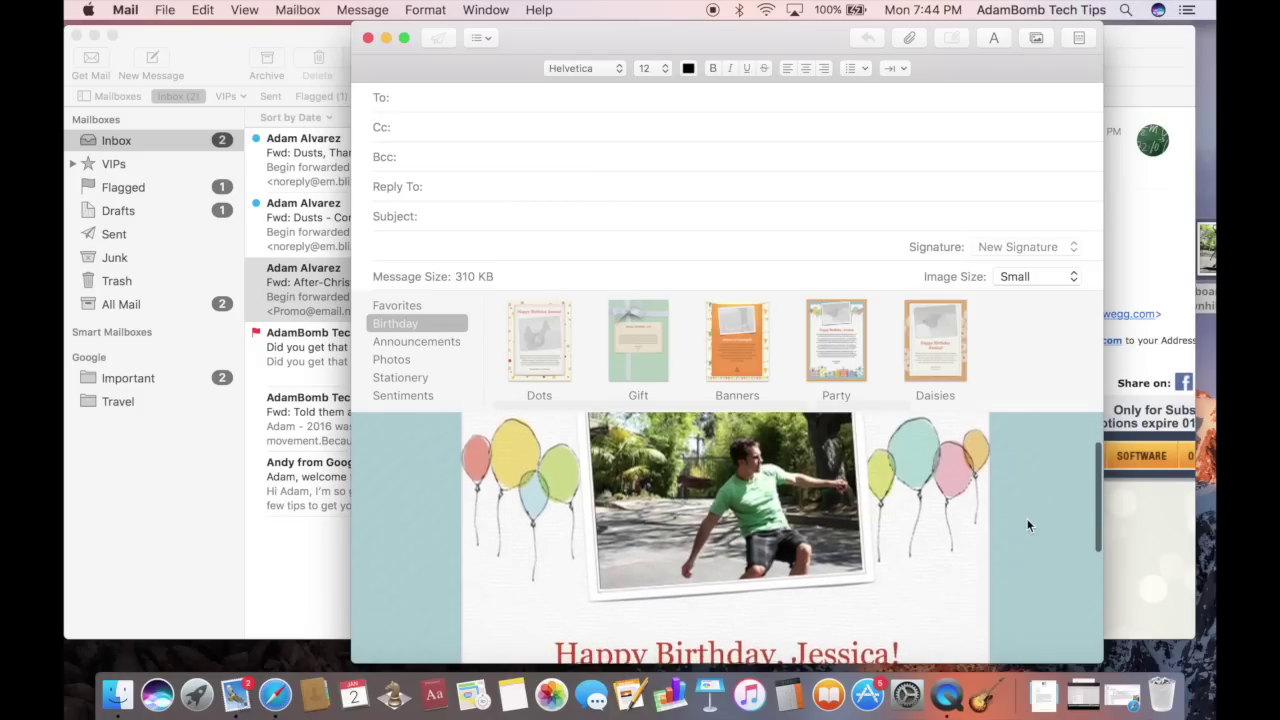
scroll(1028, 525, down, 2)
scroll(1028, 525, up, 3)
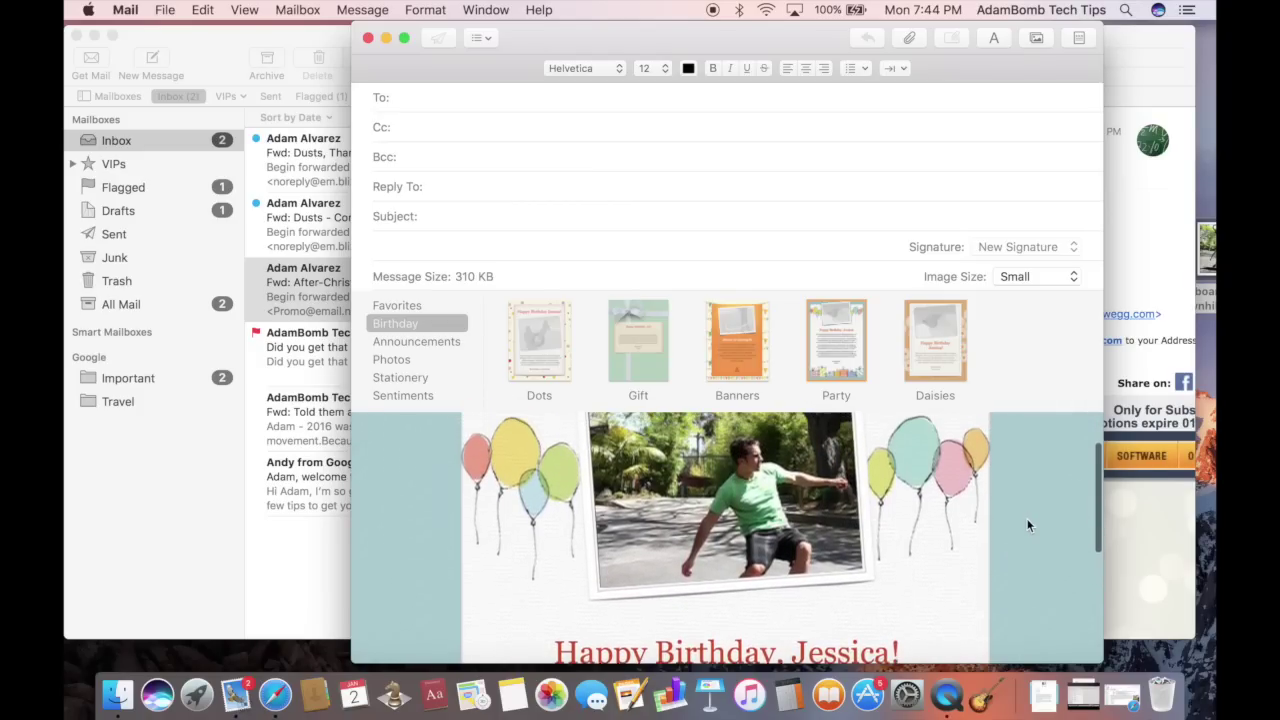
scroll(1028, 525, down, 5)
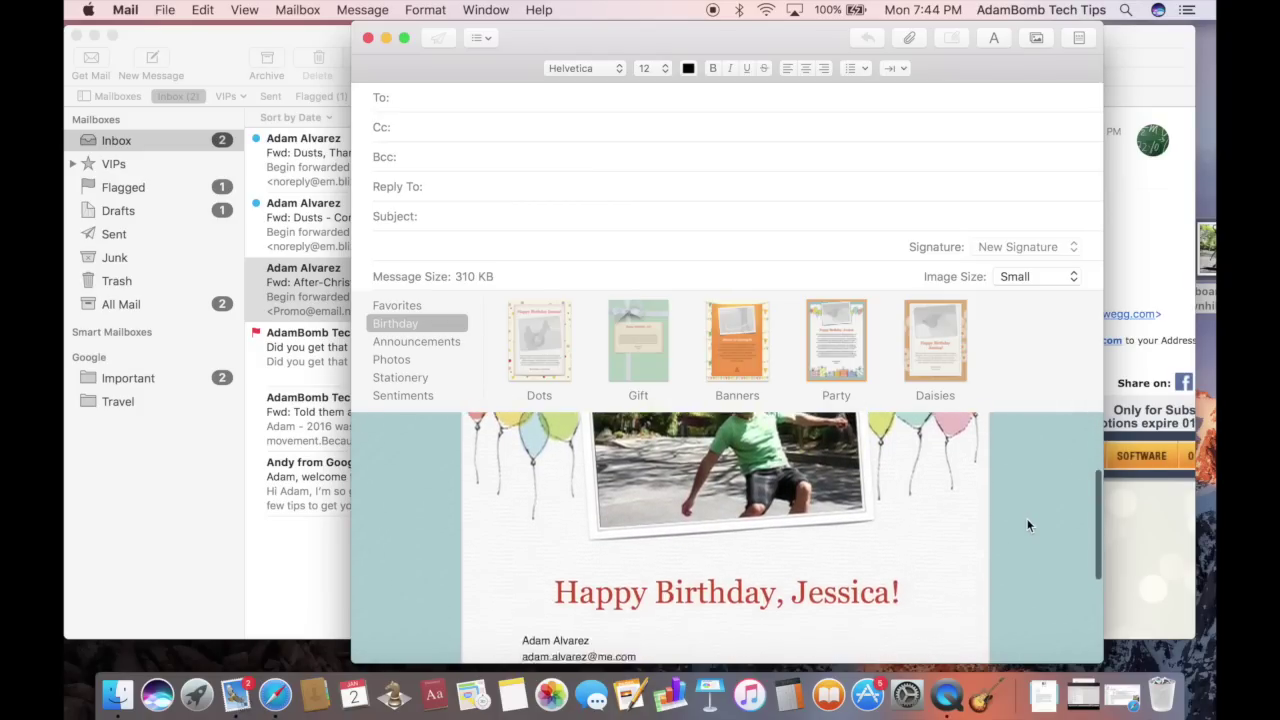
scroll(1028, 525, up, 5)
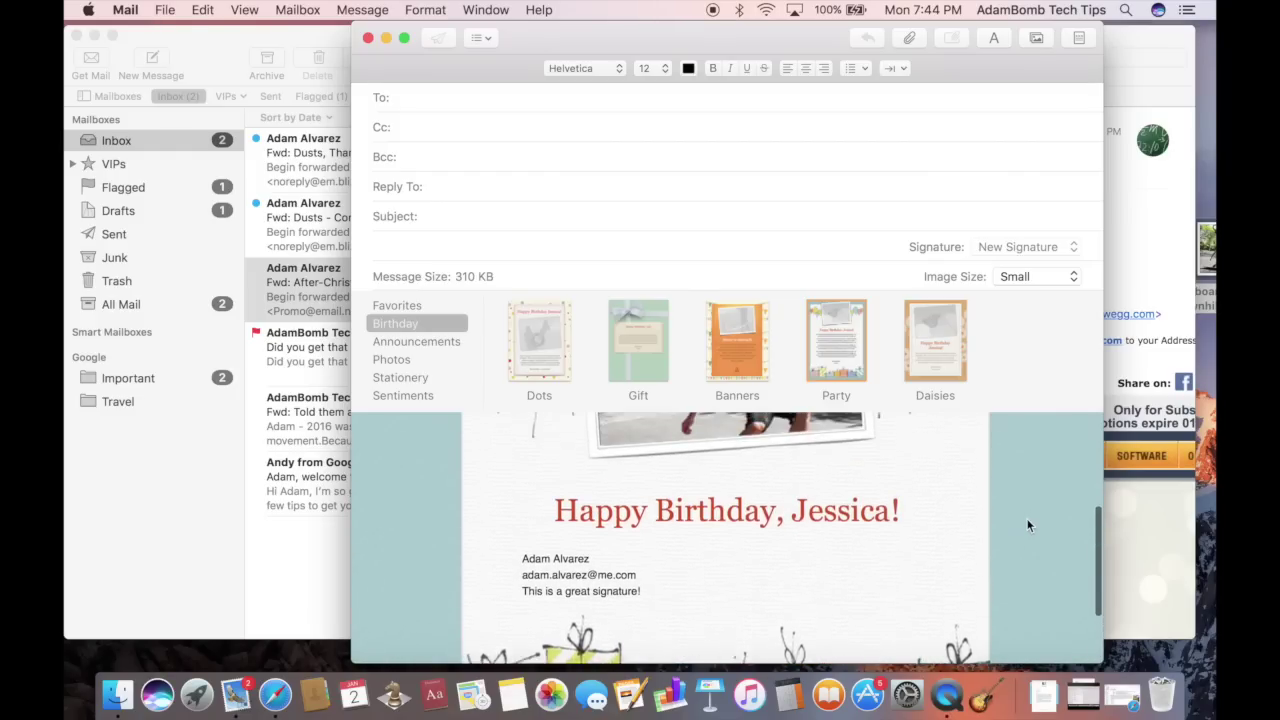
scroll(1028, 525, down, 2)
scroll(1028, 525, up, 4)
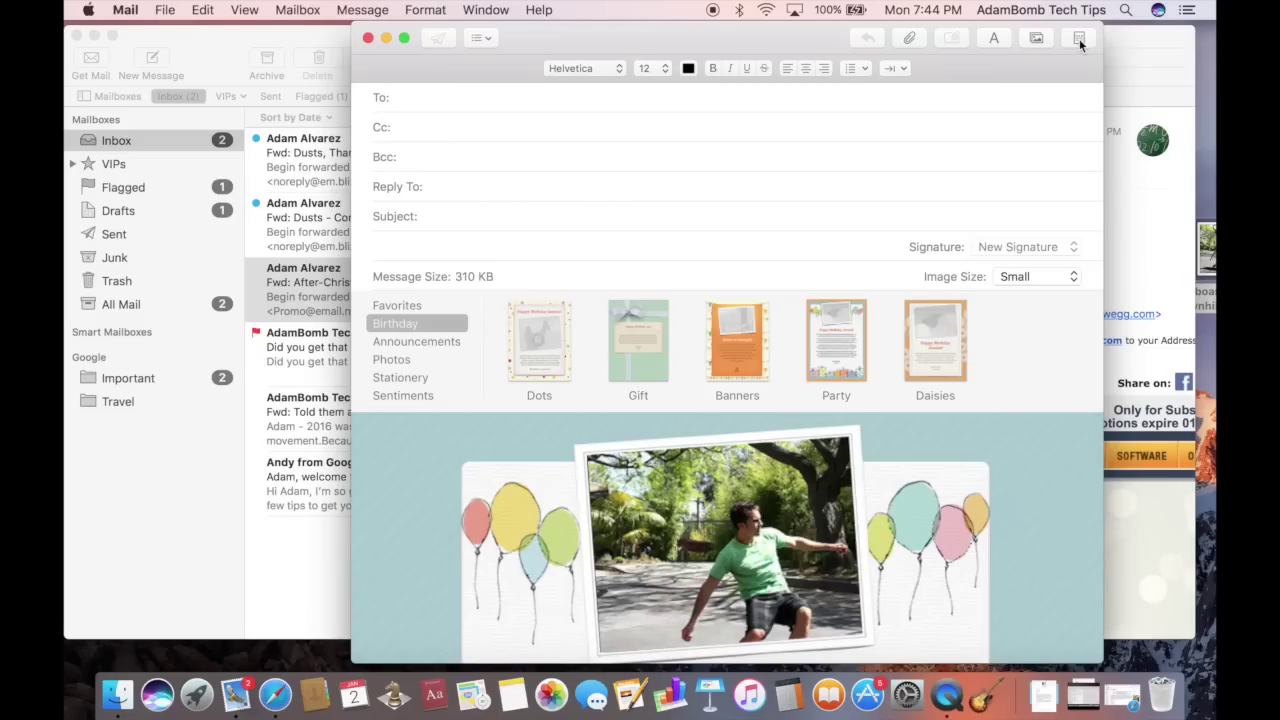
Hide the stationery pane and type 'Come hang out with us!' on a new line after the birthday heading
click(1079, 39)
scroll(940, 478, down, 2)
click(642, 498)
click(932, 492)
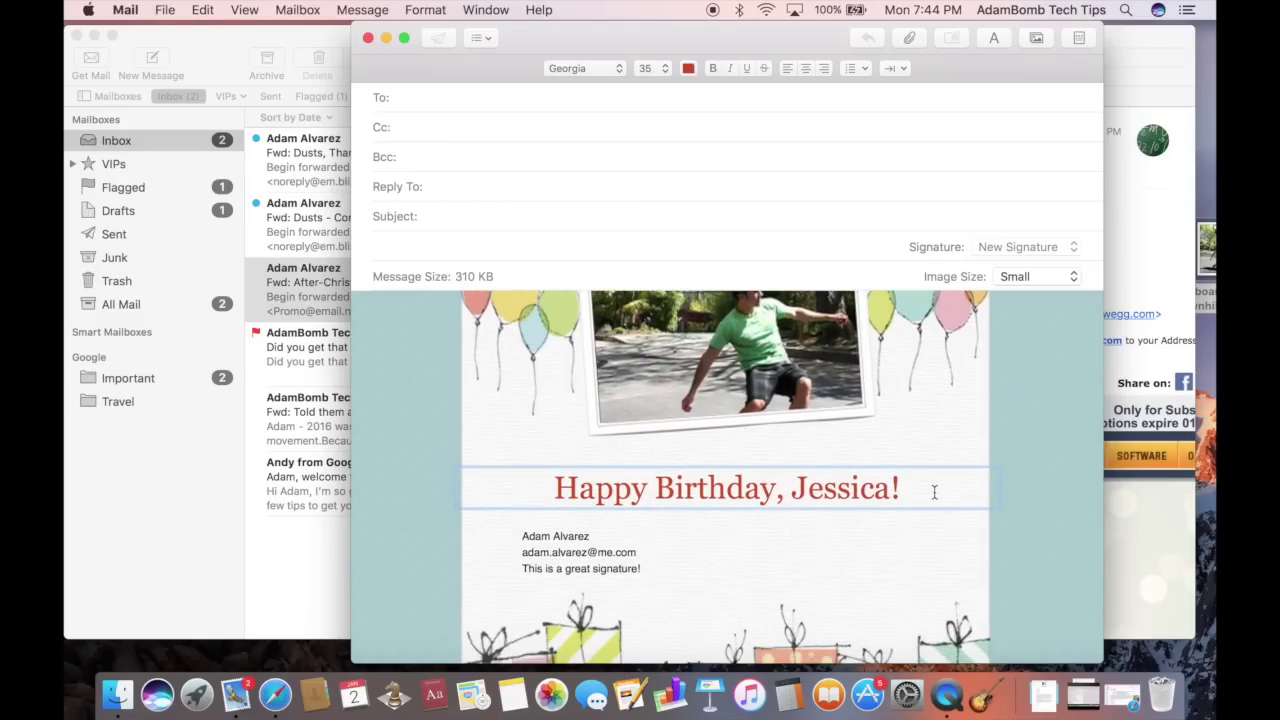
key(Return)
text(C)
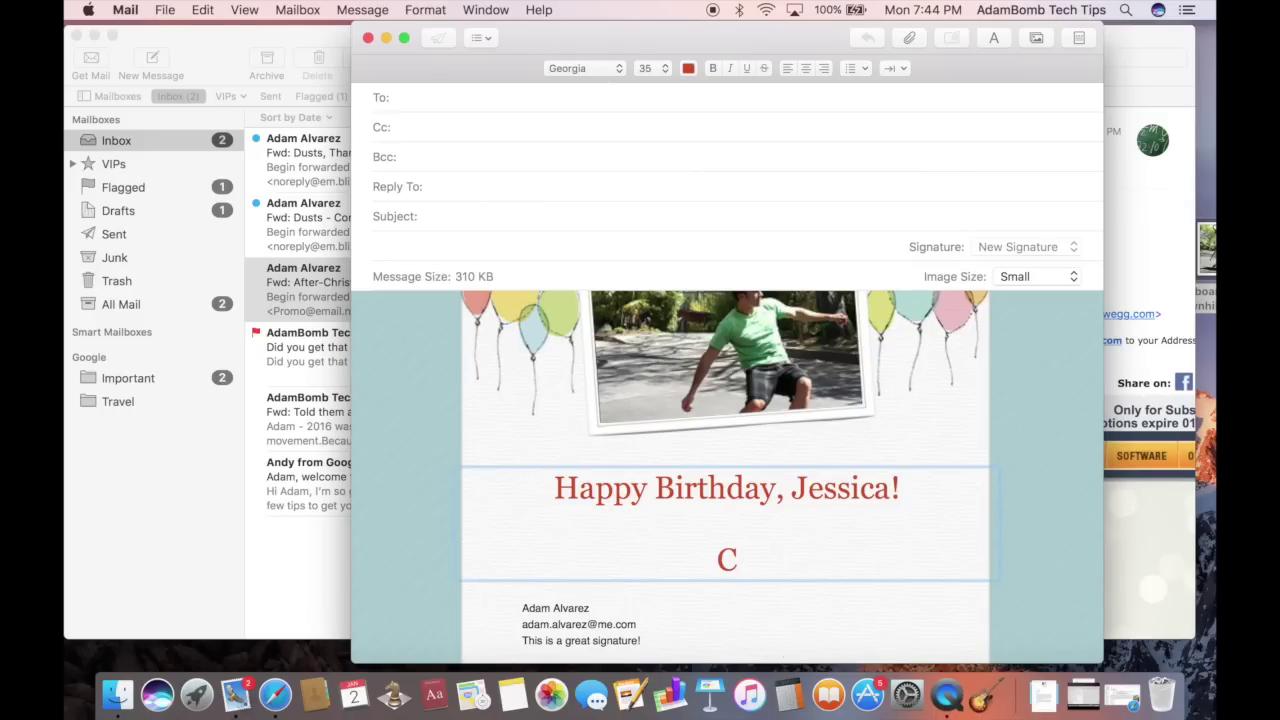
text(ome hang out with us!)
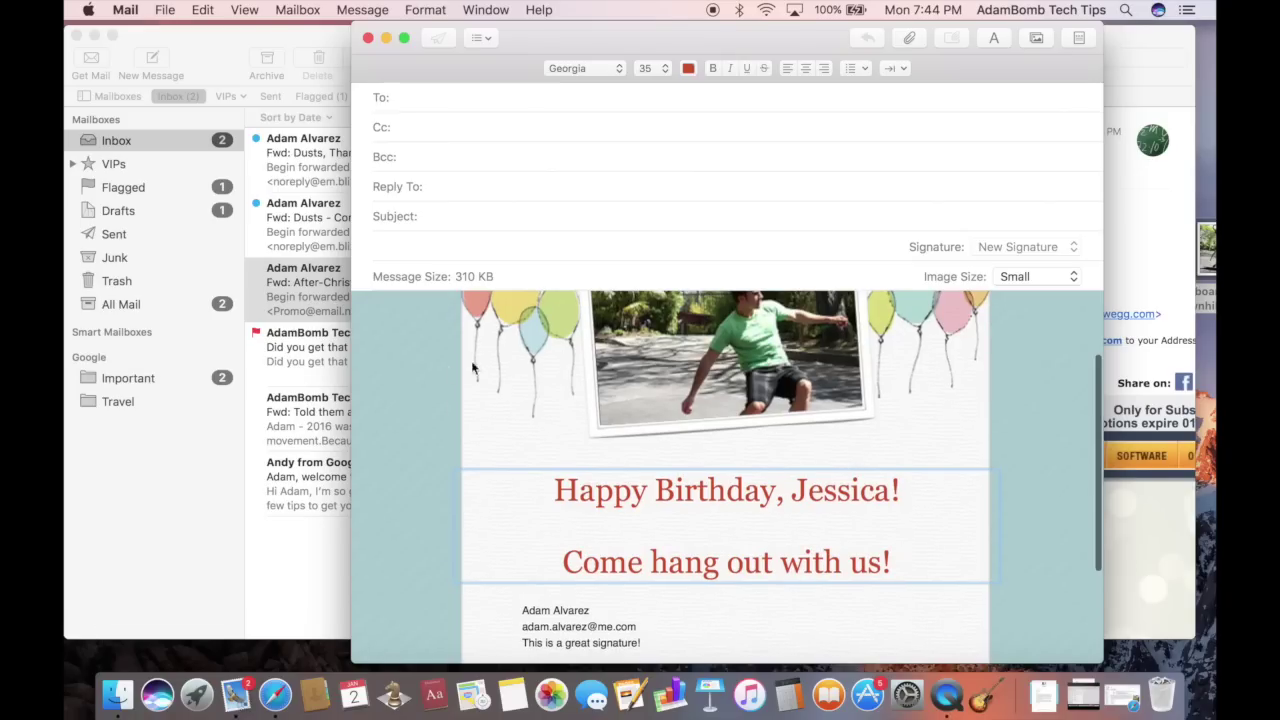
scroll(441, 398, up, 2)
scroll(441, 398, up, 3)
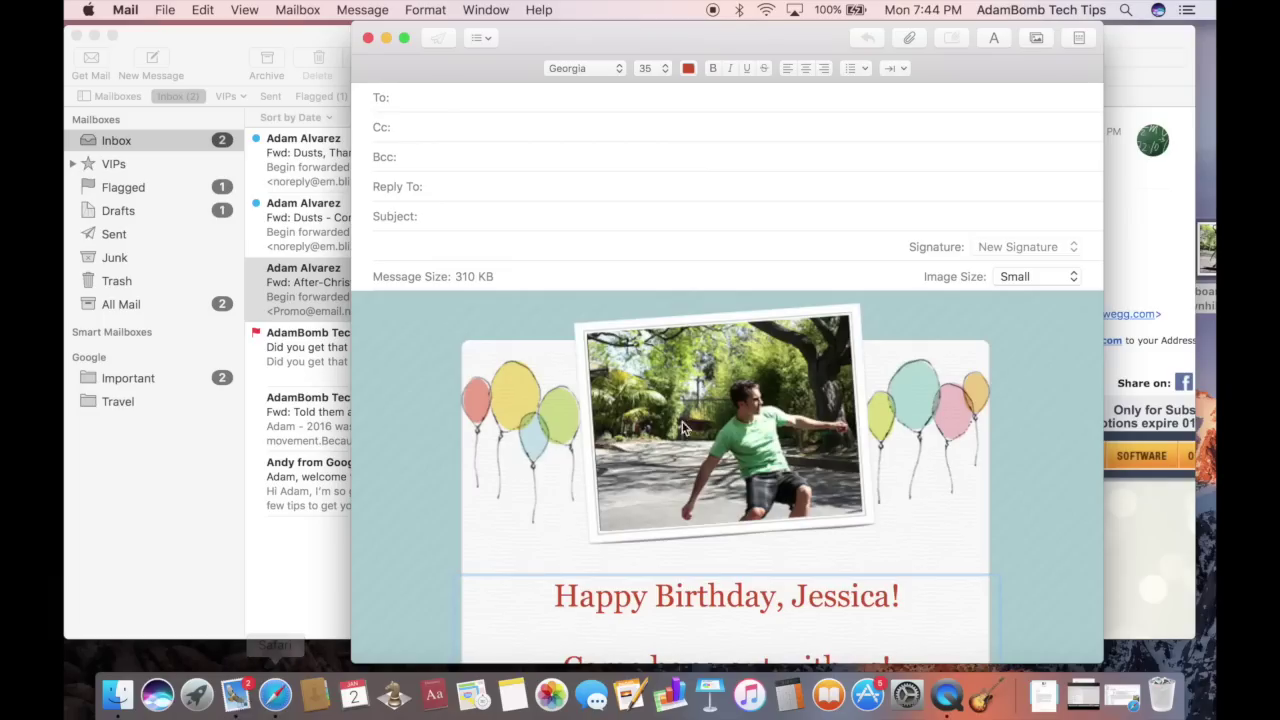
scroll(697, 458, down, 2)
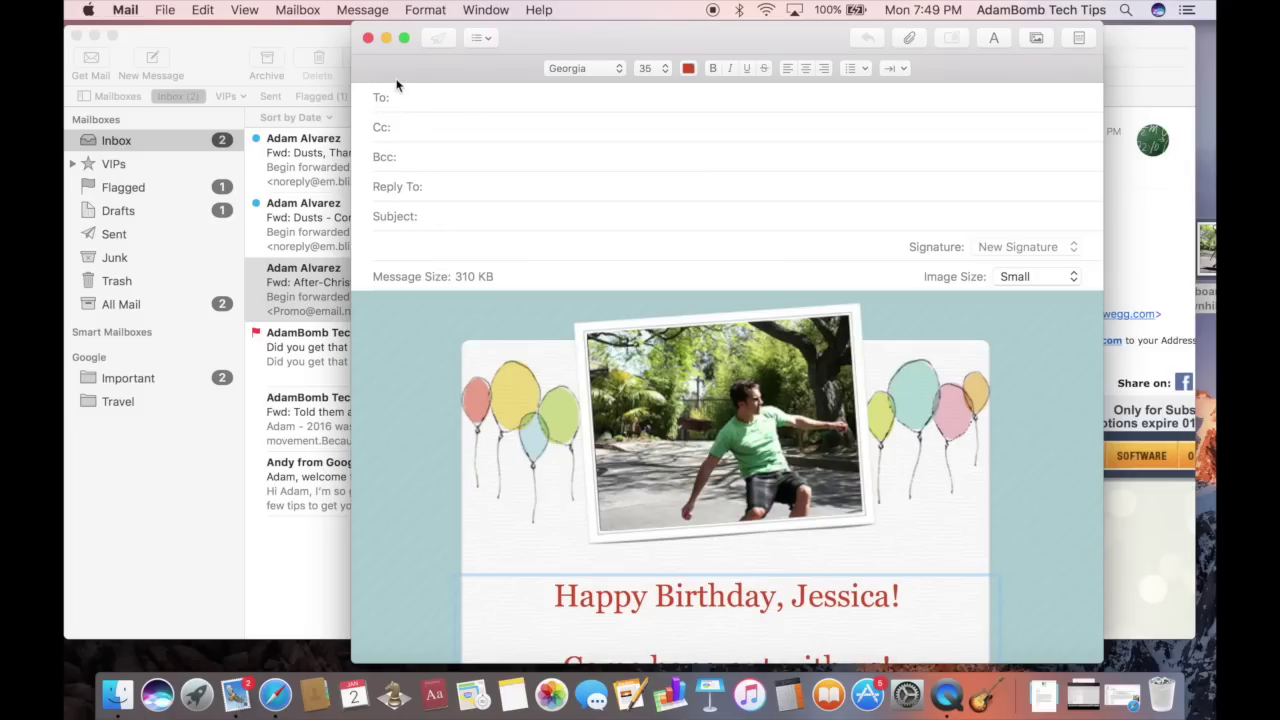
Close the birthday message without saving a draft
click(368, 38)
click(660, 175)
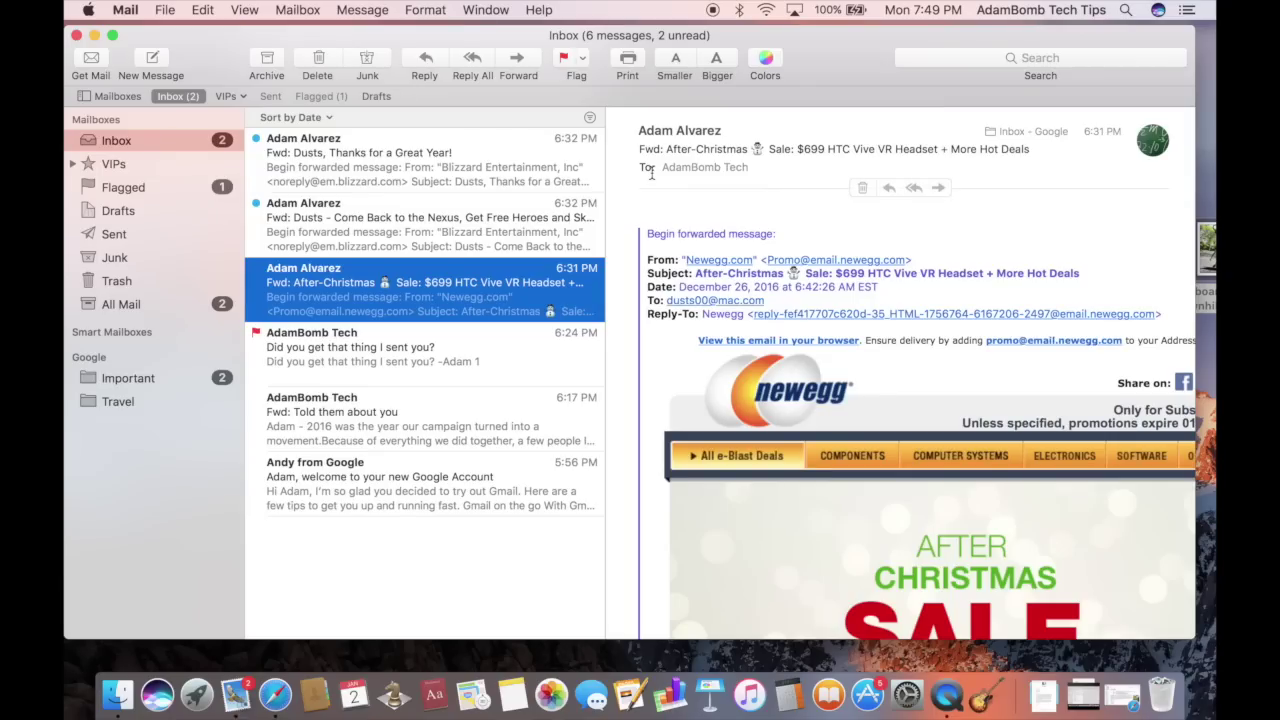
click(473, 562)
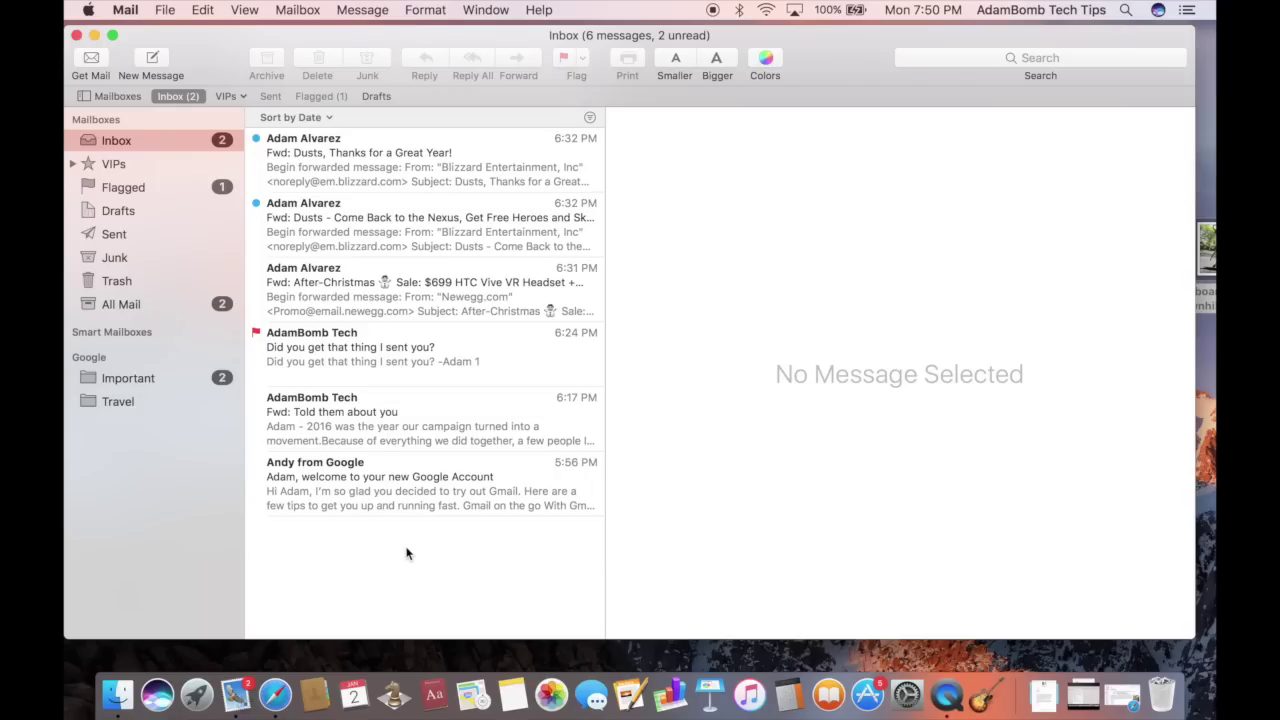
Open the Google welcome email and add its sender to VIPs
click(278, 474)
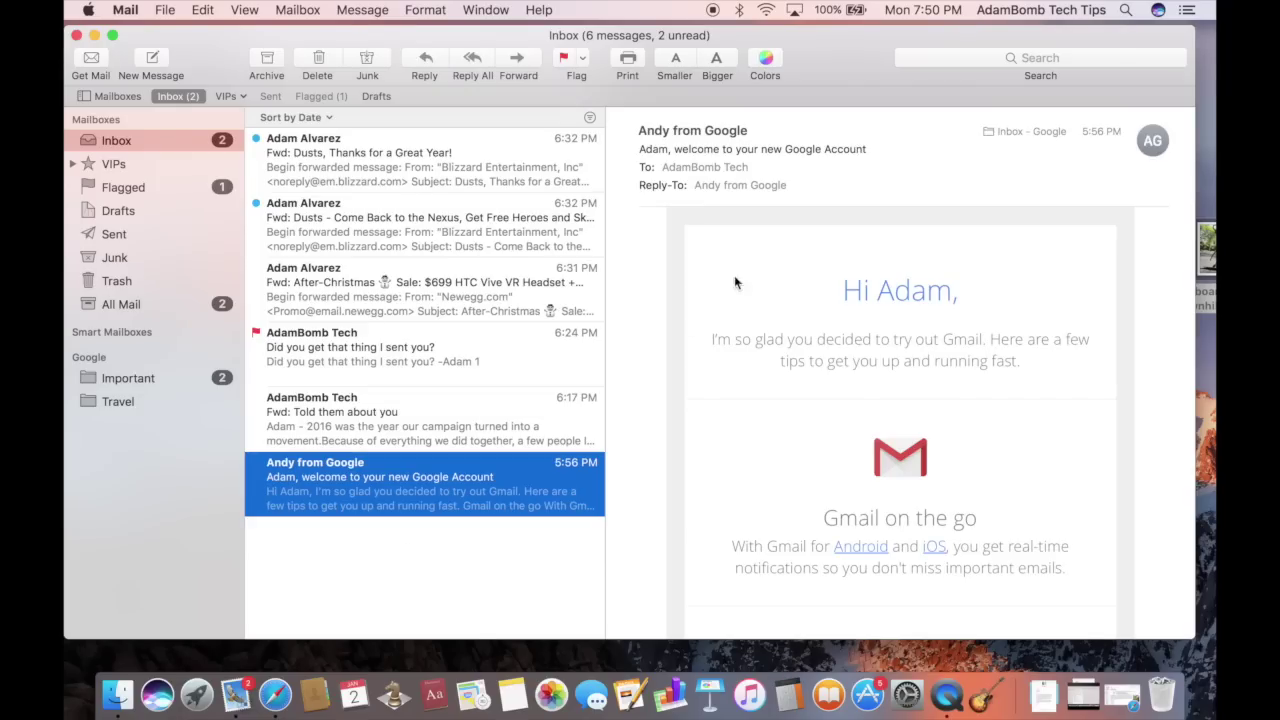
mouse_move(749, 139)
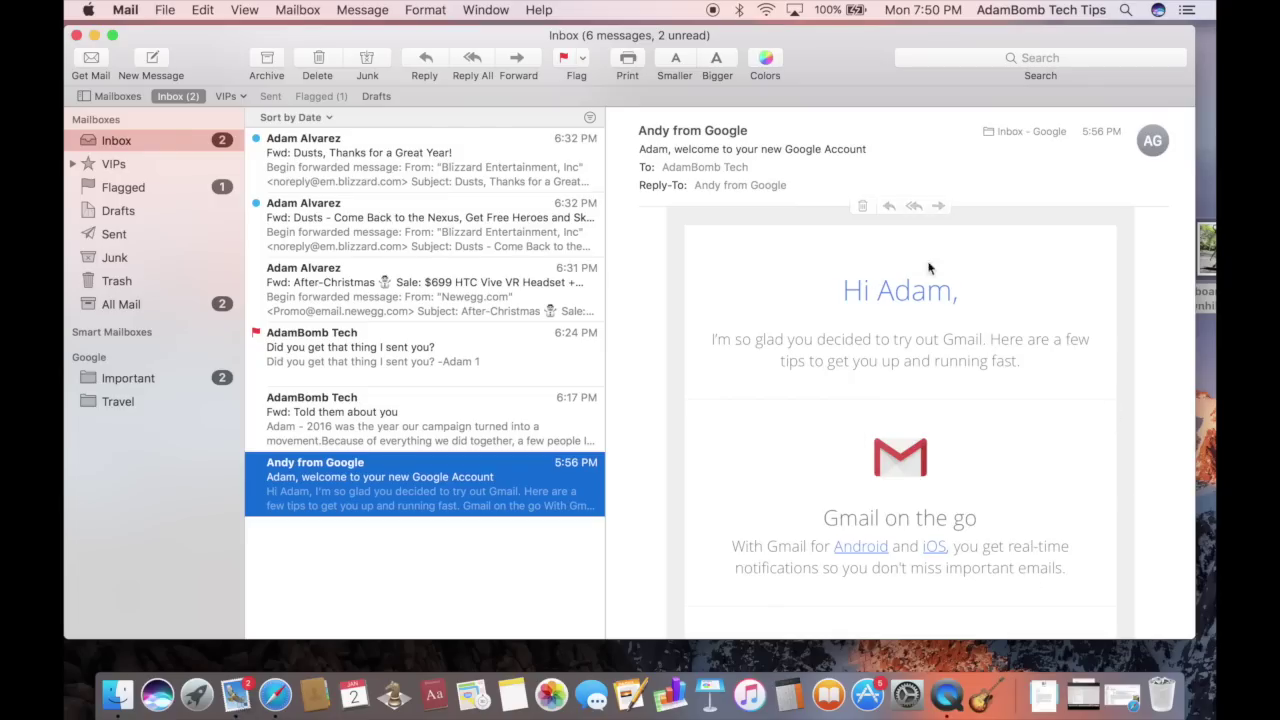
click(752, 132)
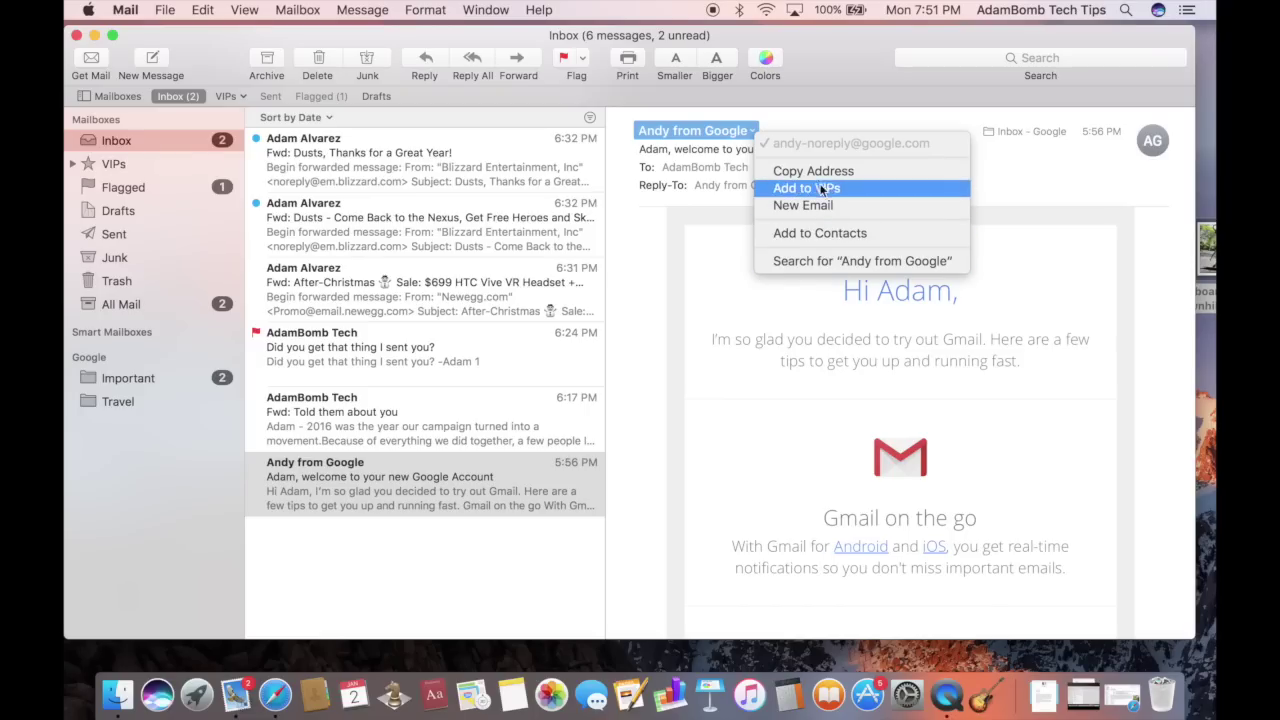
click(827, 233)
click(272, 478)
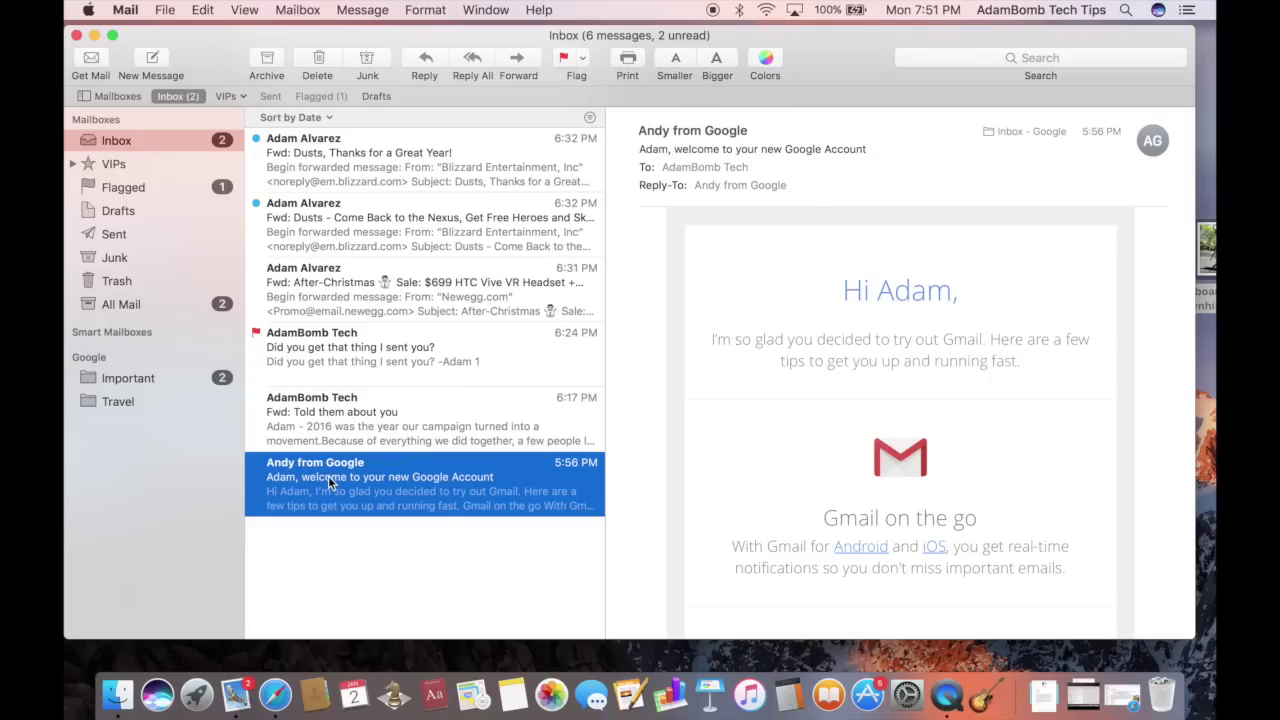
Cmd-select three inbox messages and drag them toward the Important mailbox
super+click(328, 368)
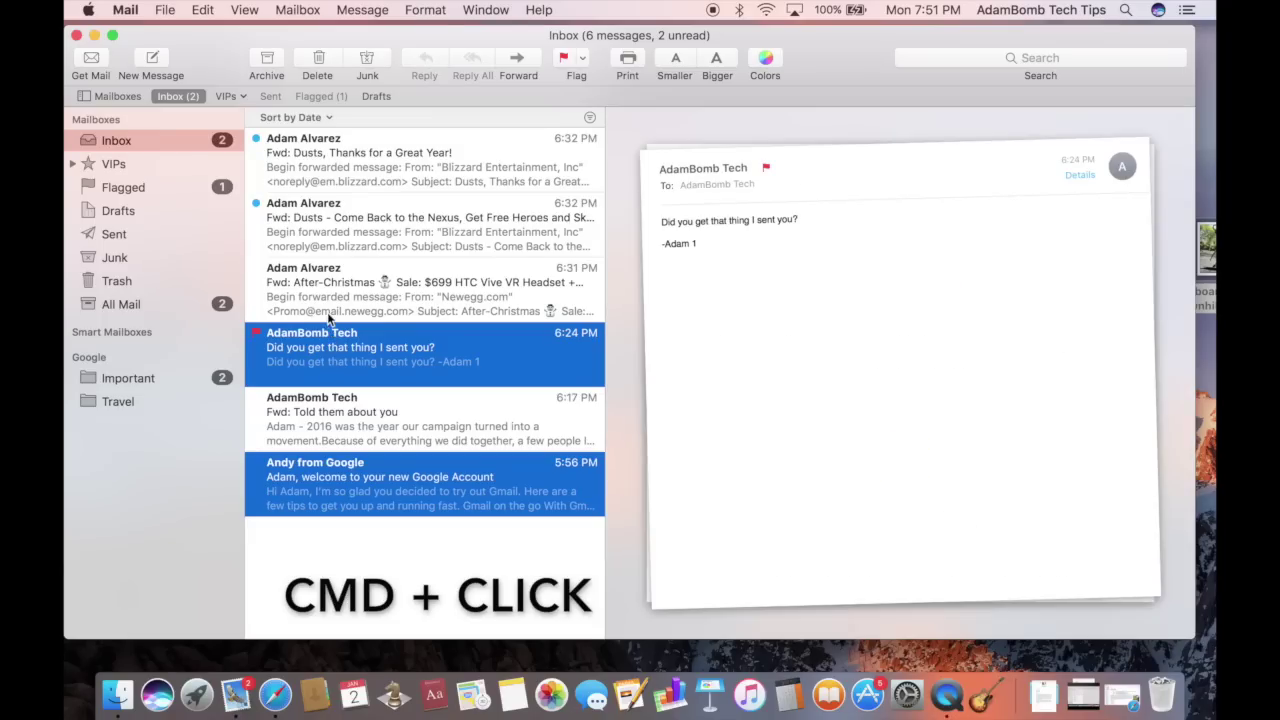
super+click(326, 296)
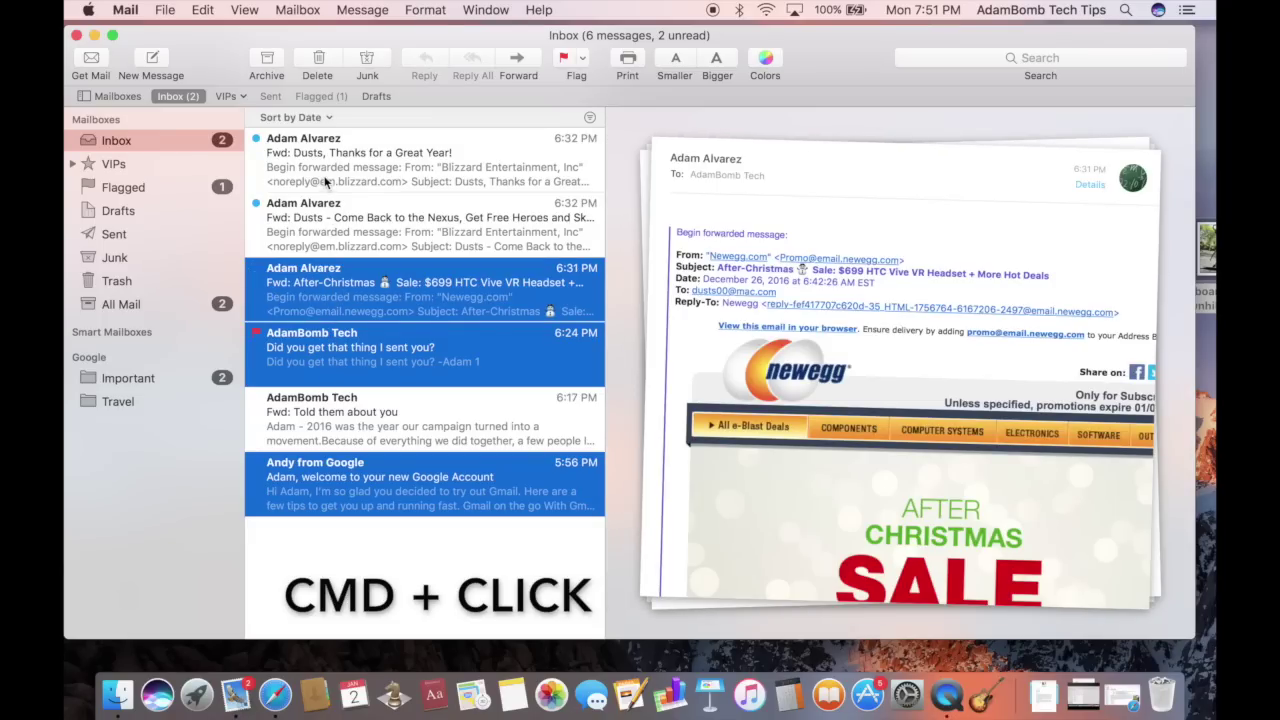
super+click(323, 175)
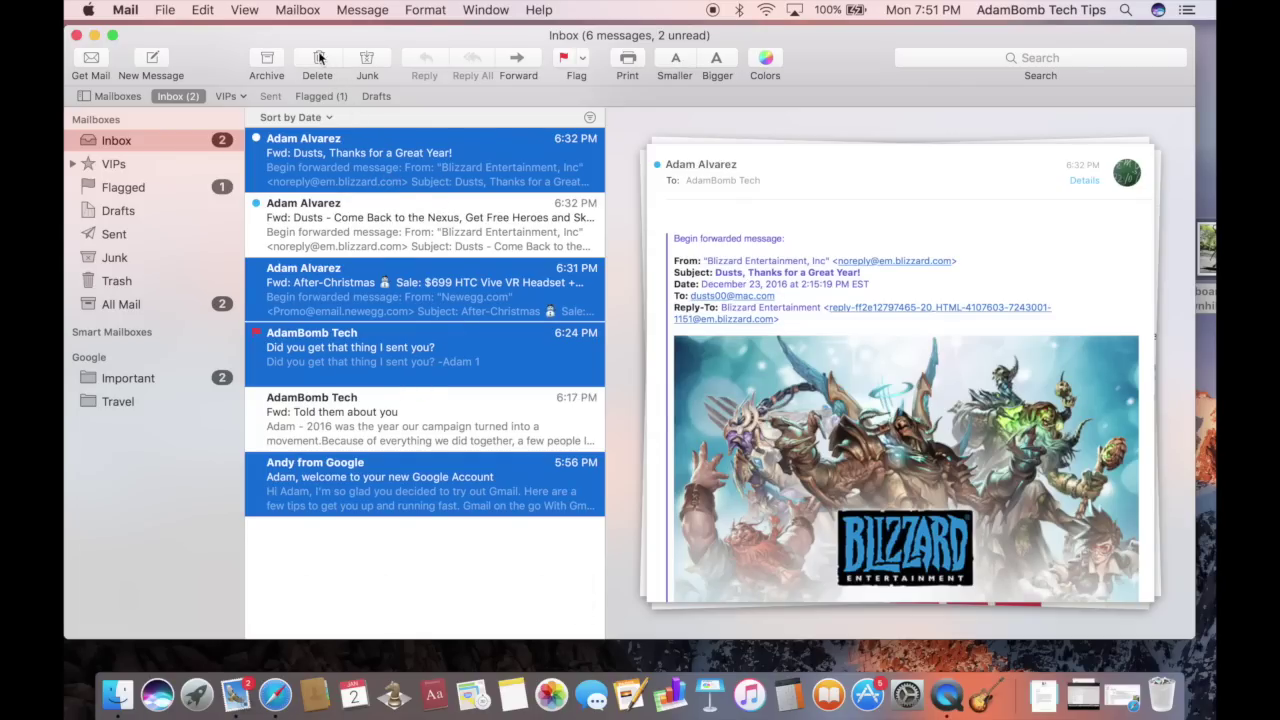
drag(407, 158, 156, 378)
Select the first five inbox messages with a Shift-click range
click(418, 135)
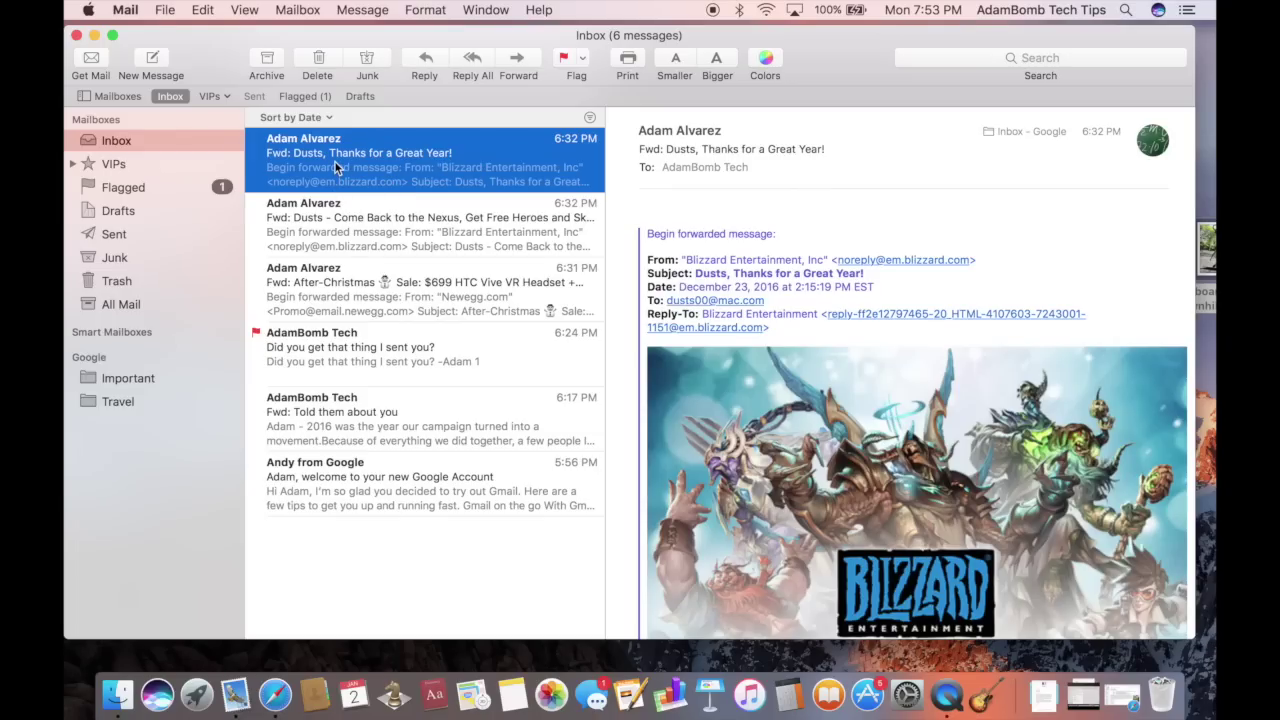
scroll(334, 160, down, 3)
shift+click(309, 423)
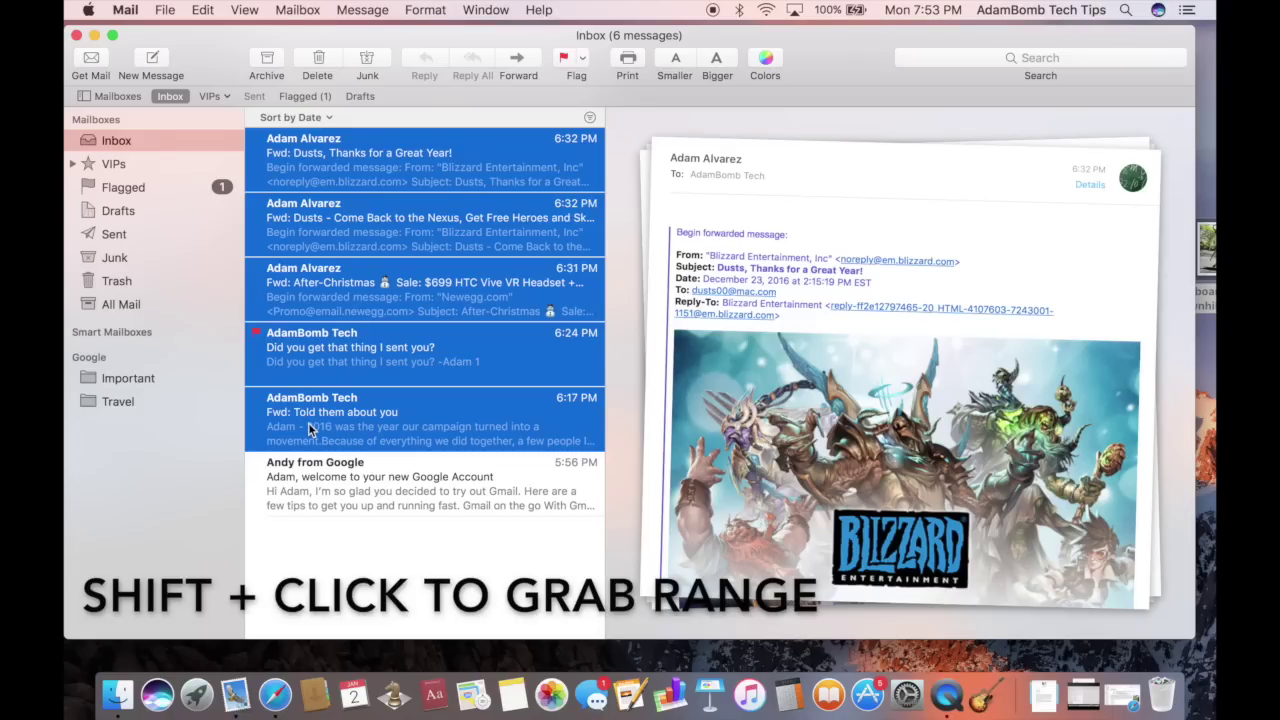
Select the four messages from Andy from Google up to 6:31, then deselect them all
click(367, 491)
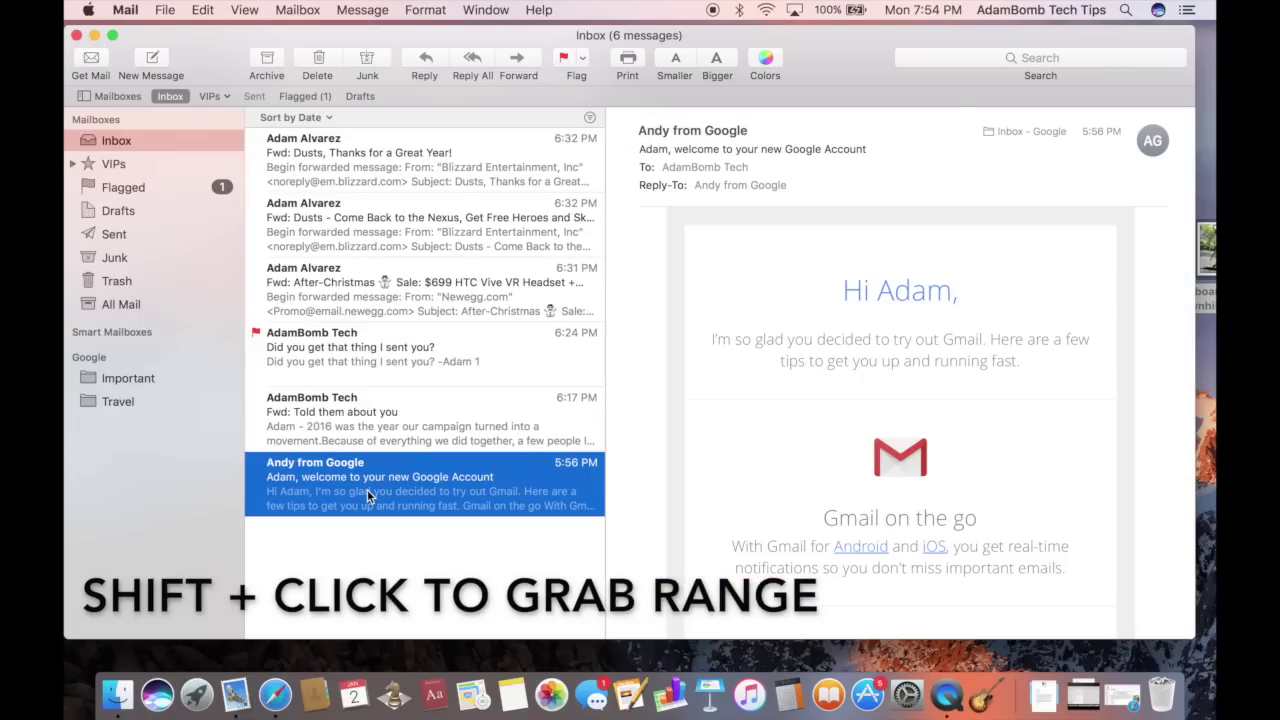
scroll(367, 491, down, 3)
shift+click(355, 311)
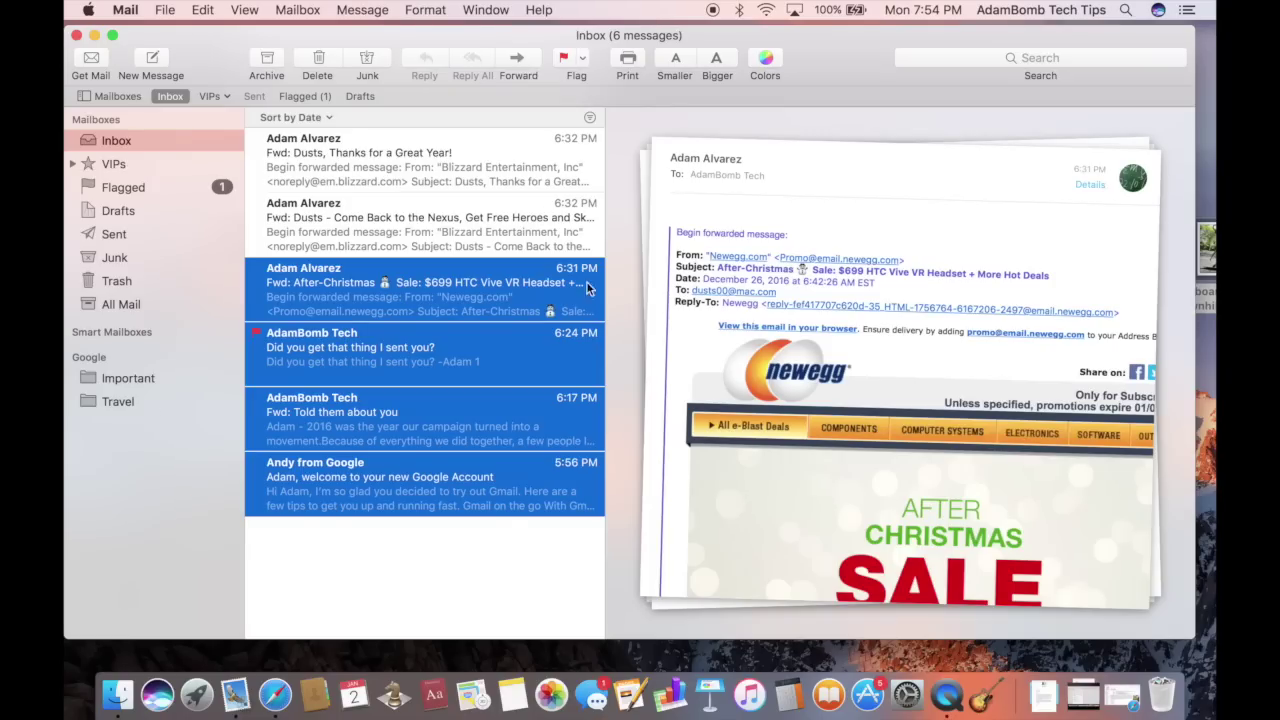
click(376, 576)
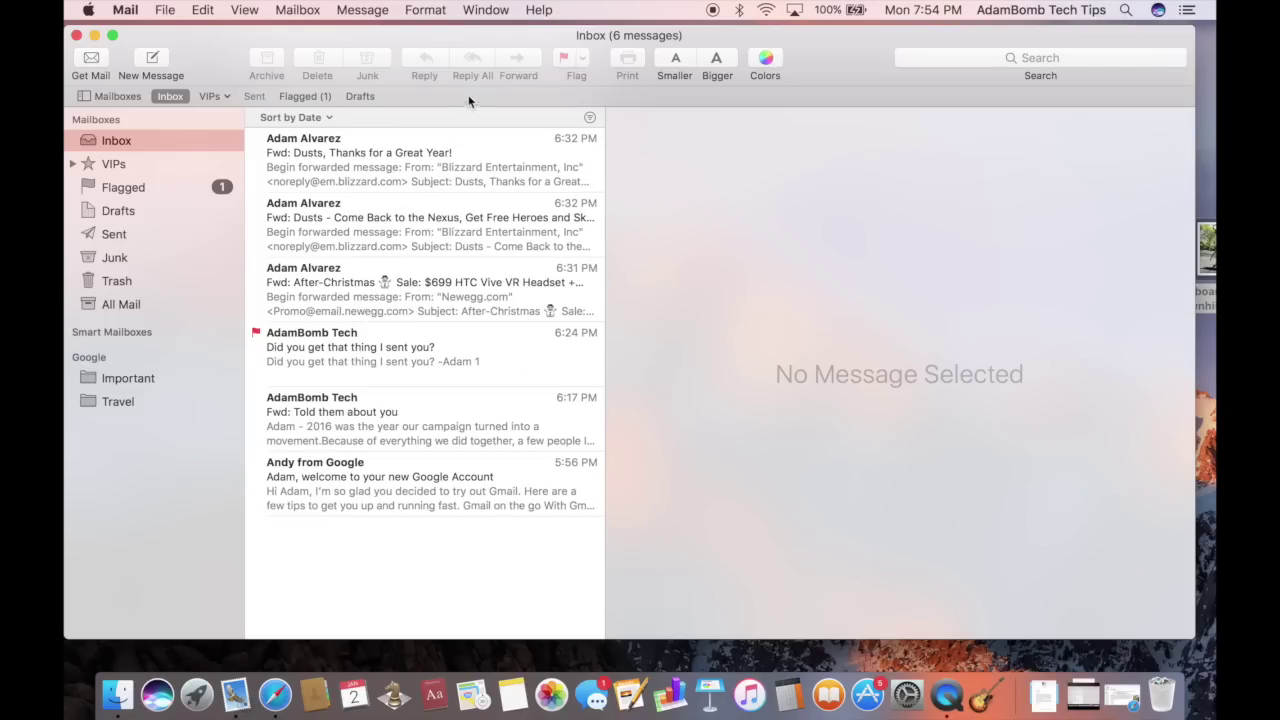
click(537, 11)
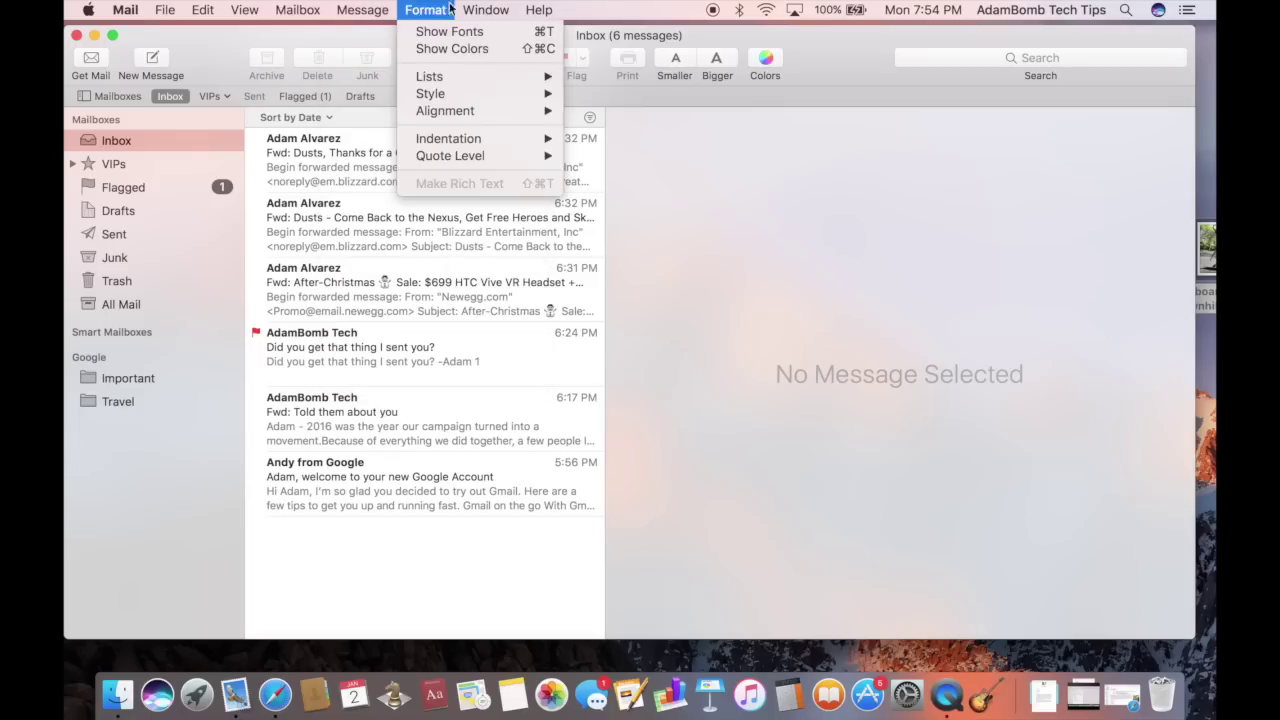
click(590, 7)
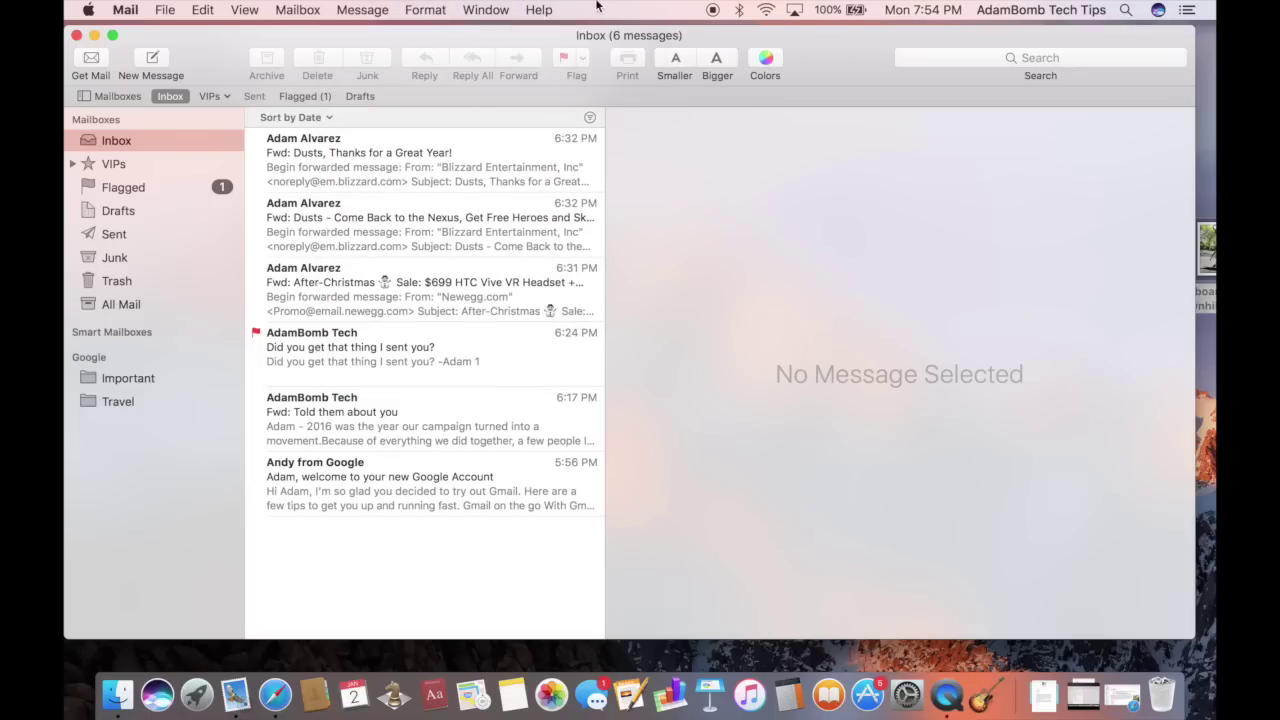
click(545, 9)
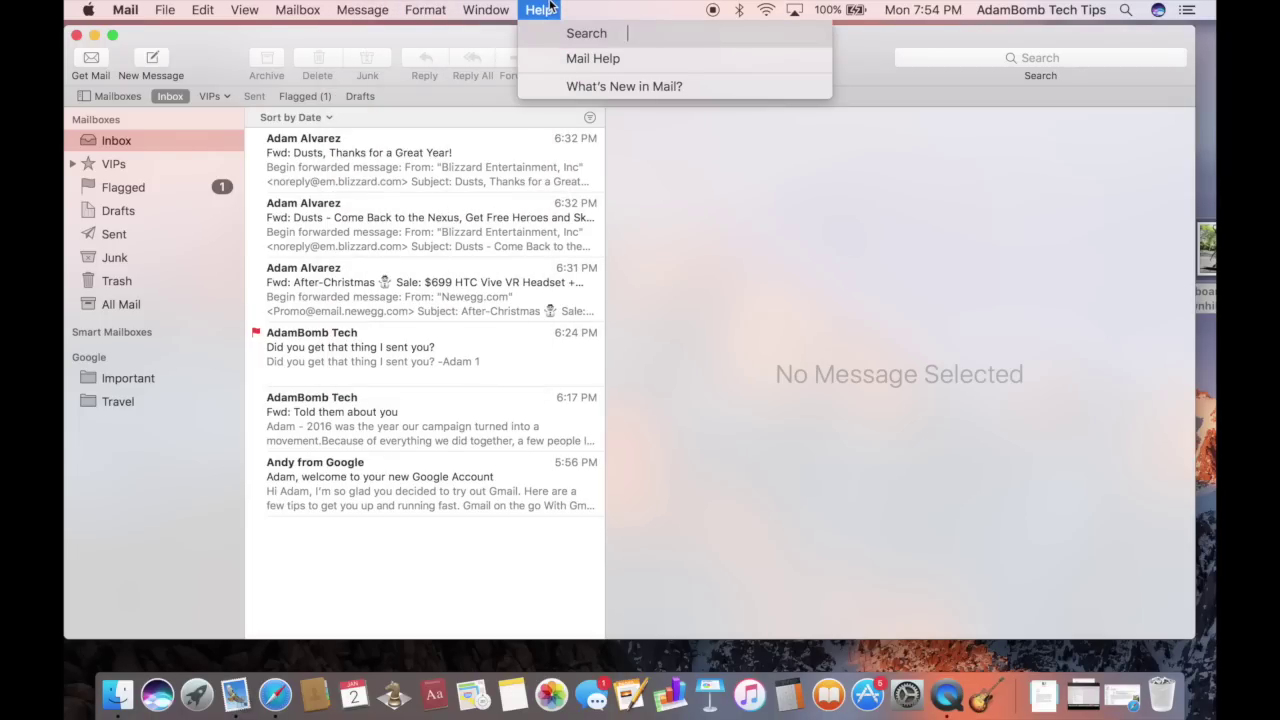
text(flag)
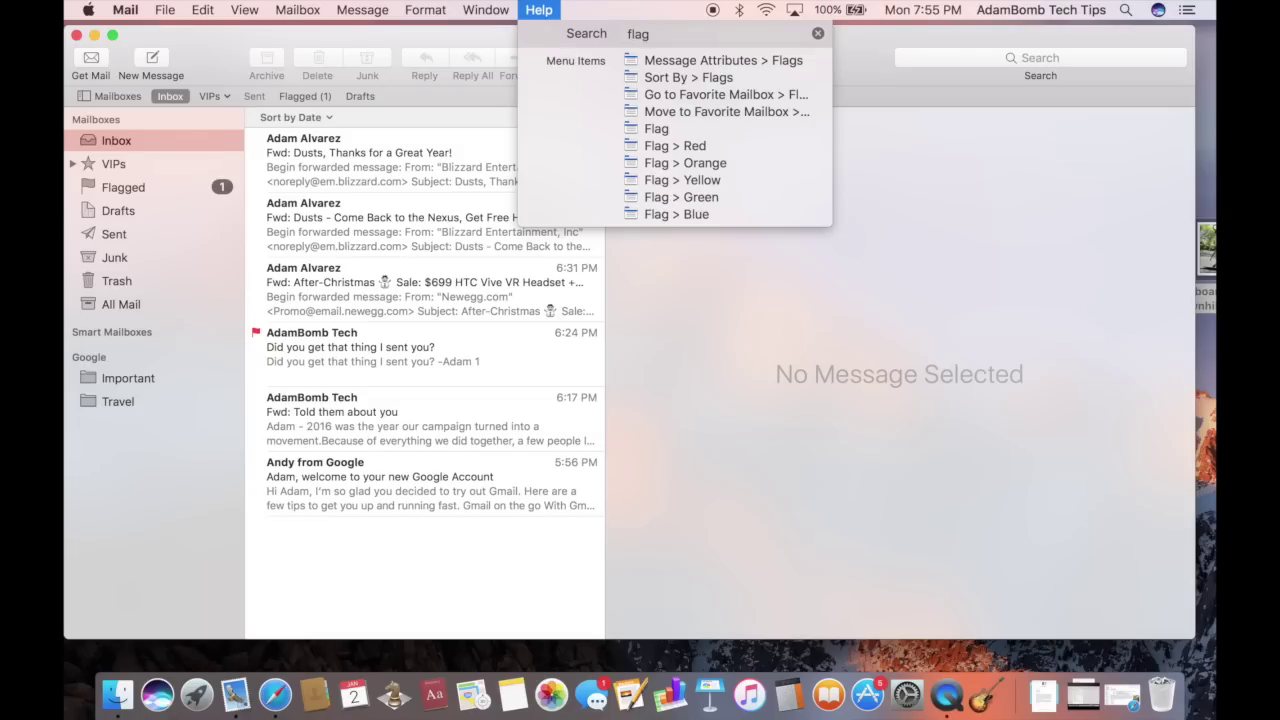
mouse_move(636, 79)
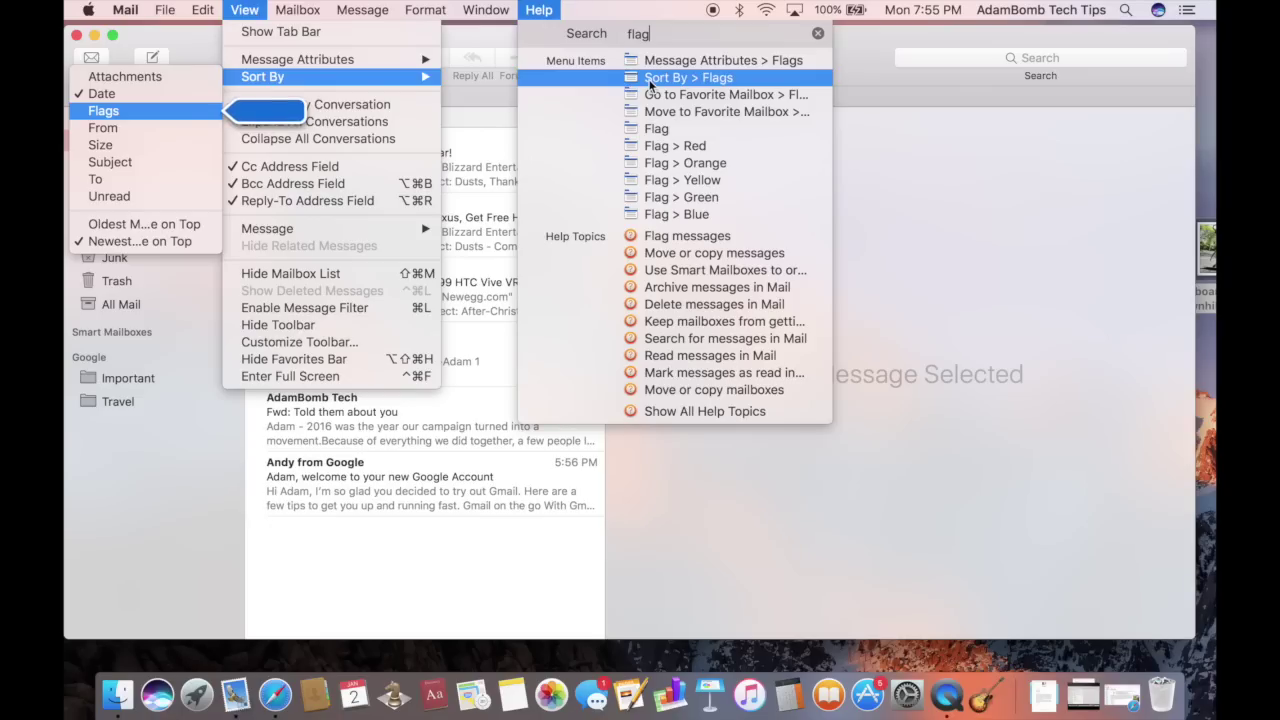
mouse_move(667, 96)
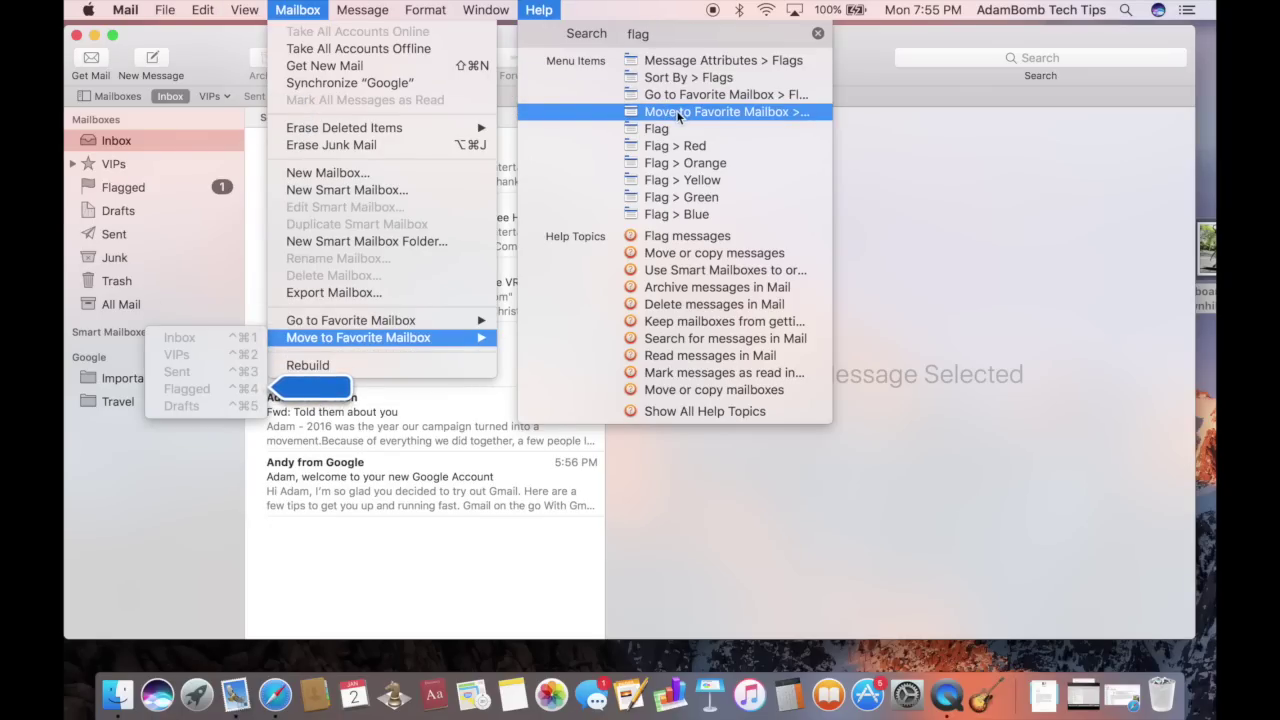
mouse_move(695, 200)
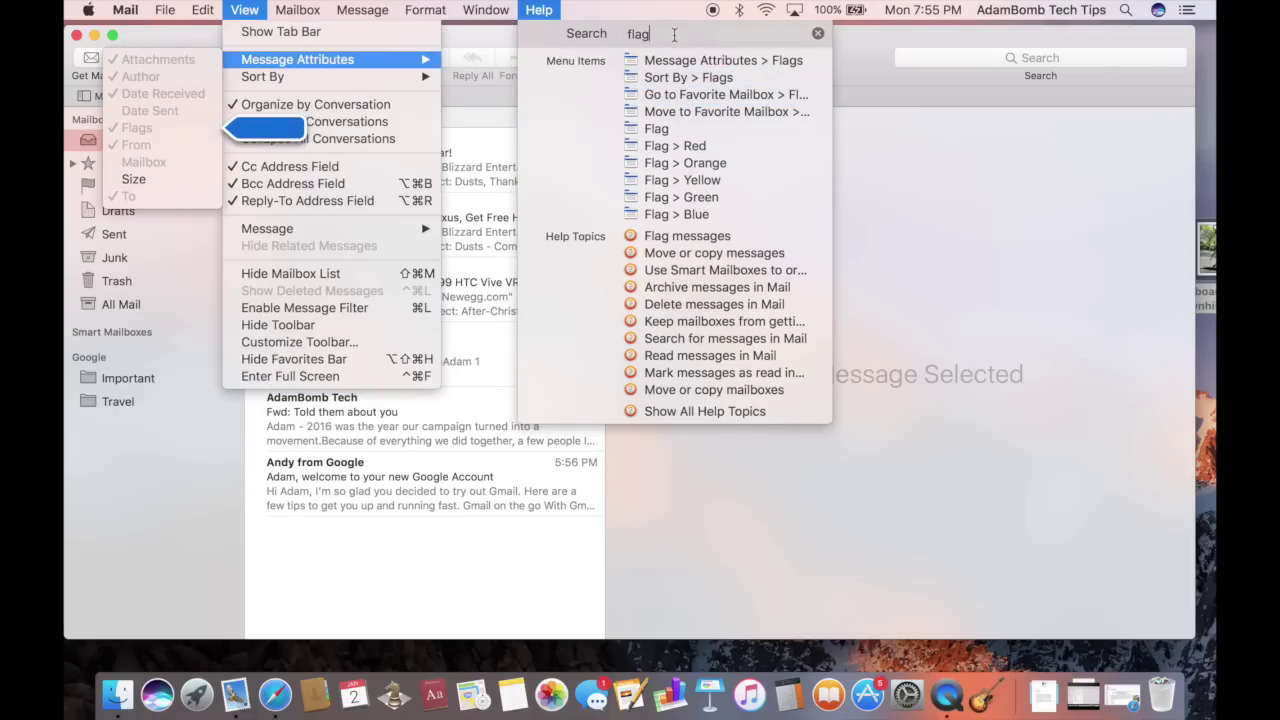
key(BackSpace)
key(BackSpace)
key(BackSpace)
key(BackSpace)
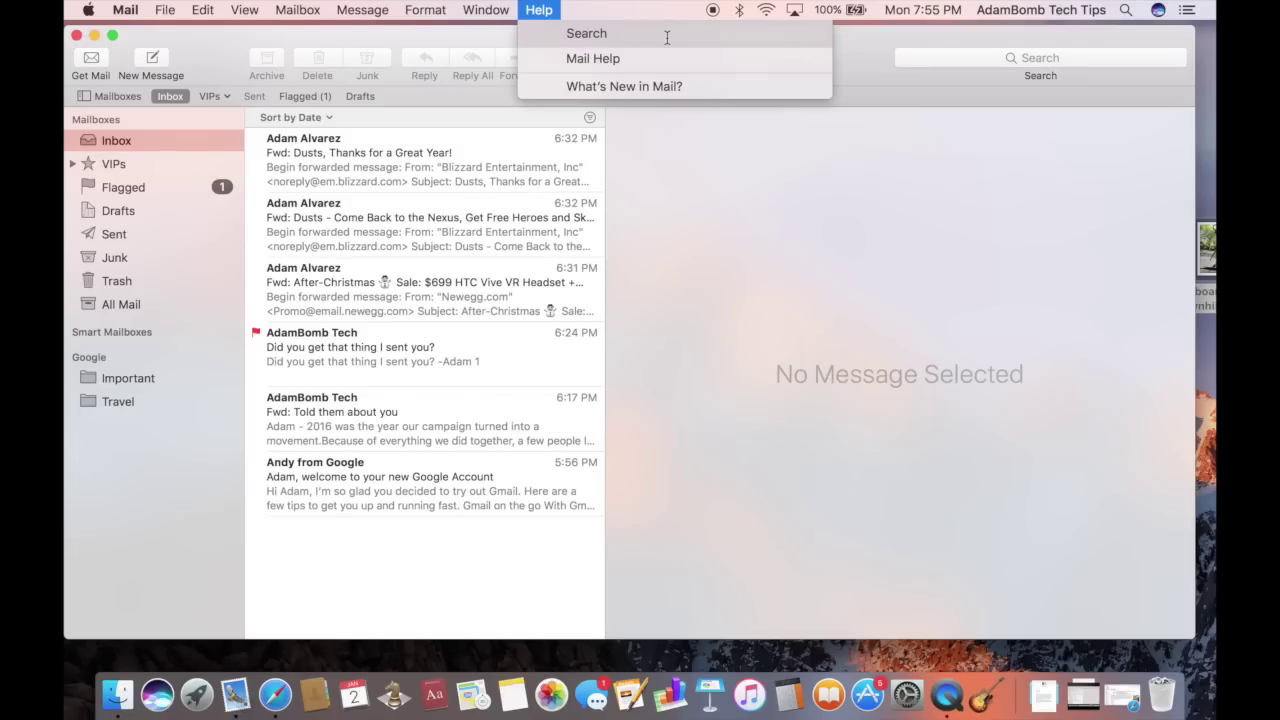
click(596, 55)
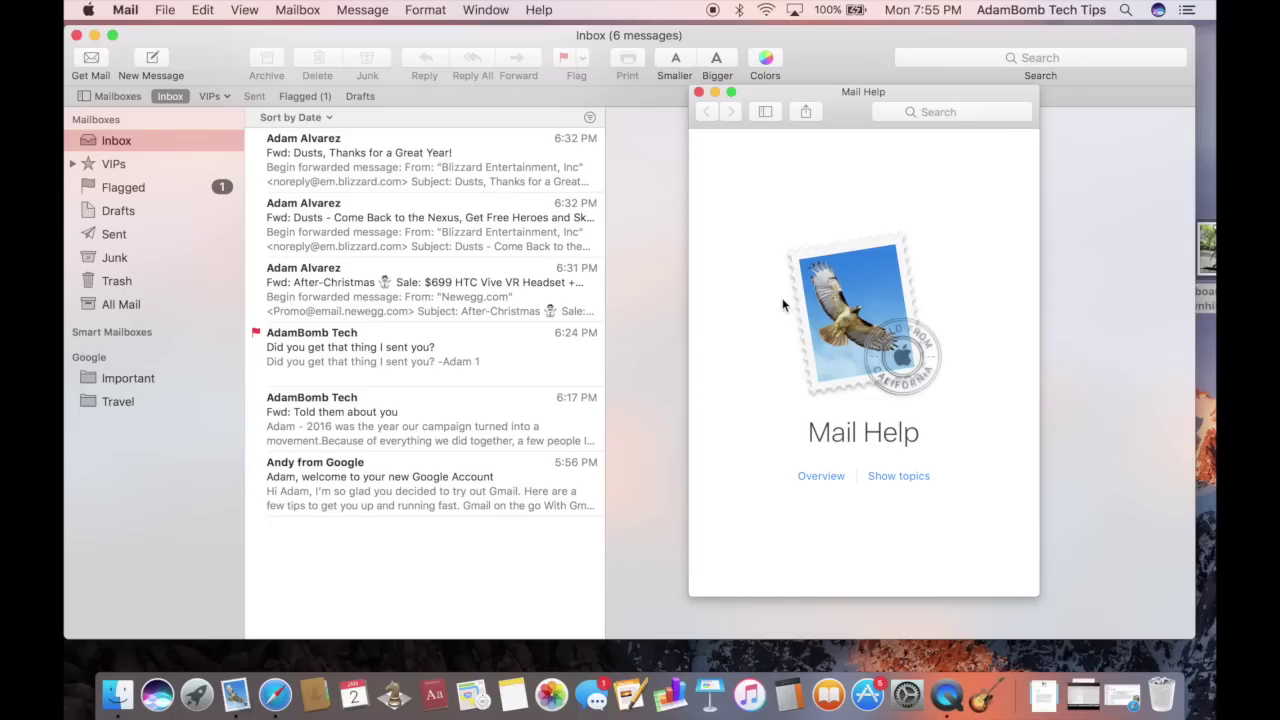
click(821, 477)
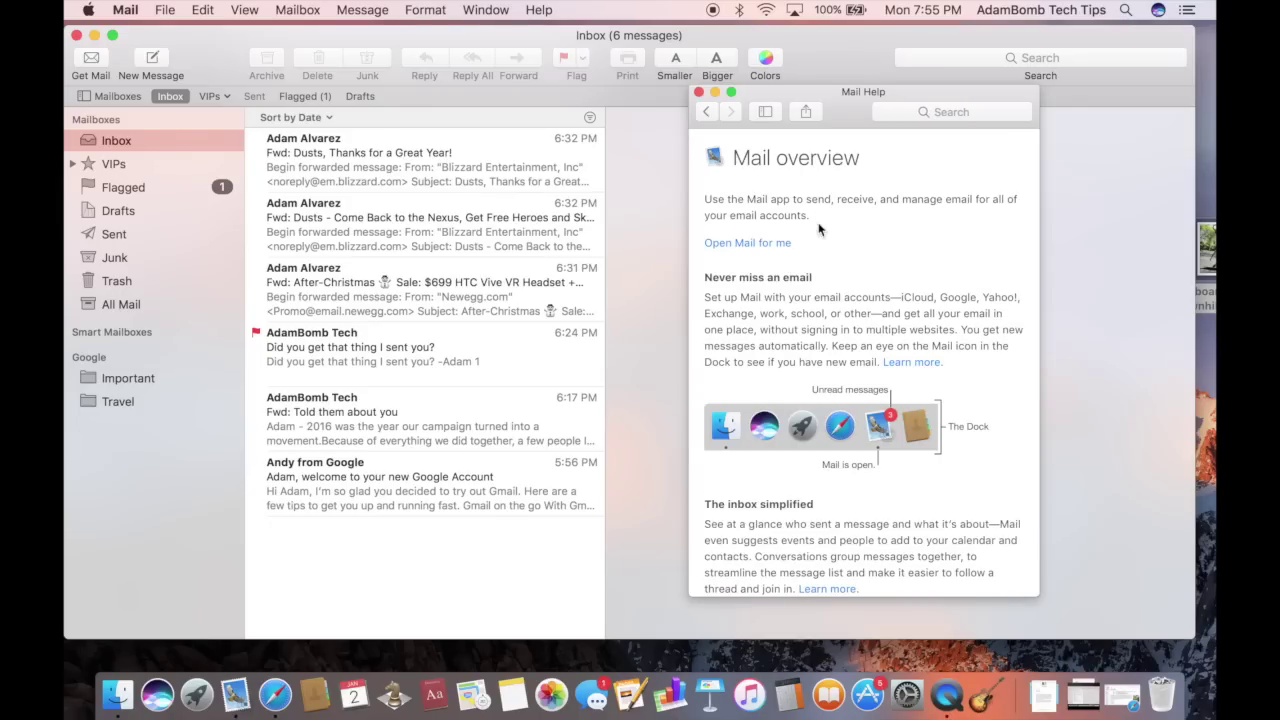
click(707, 112)
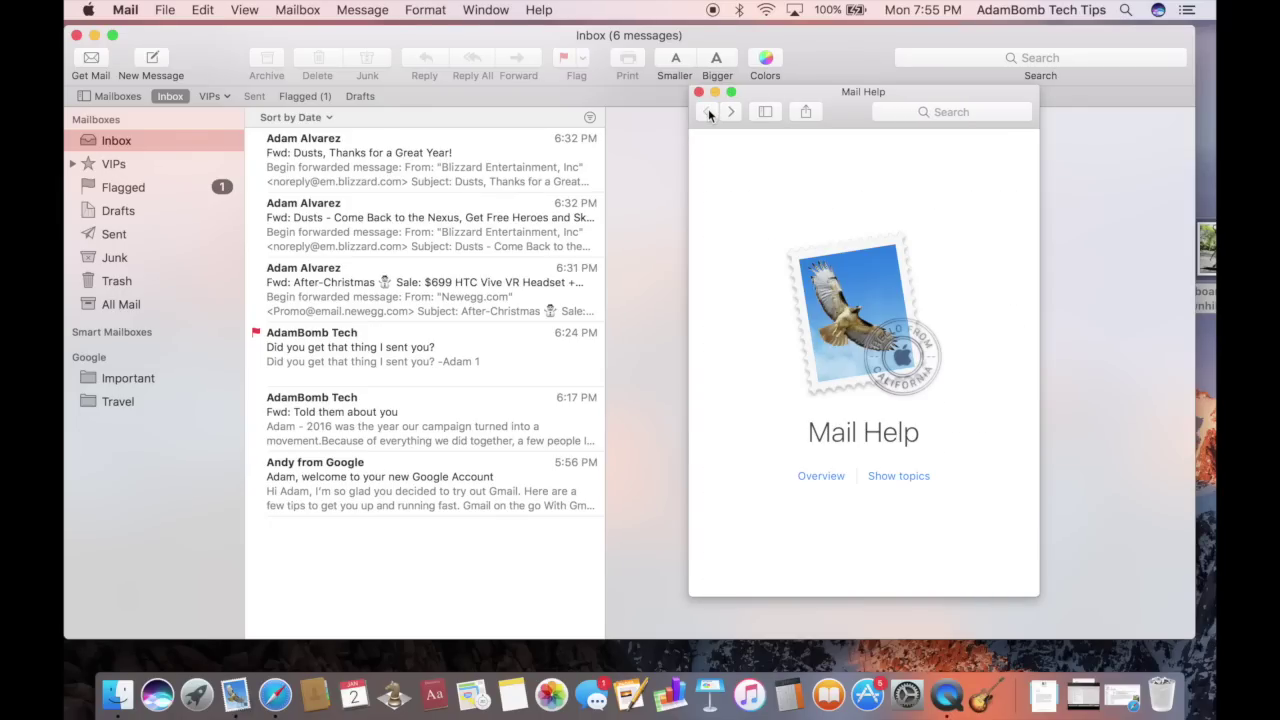
click(821, 477)
scroll(924, 400, down, 15)
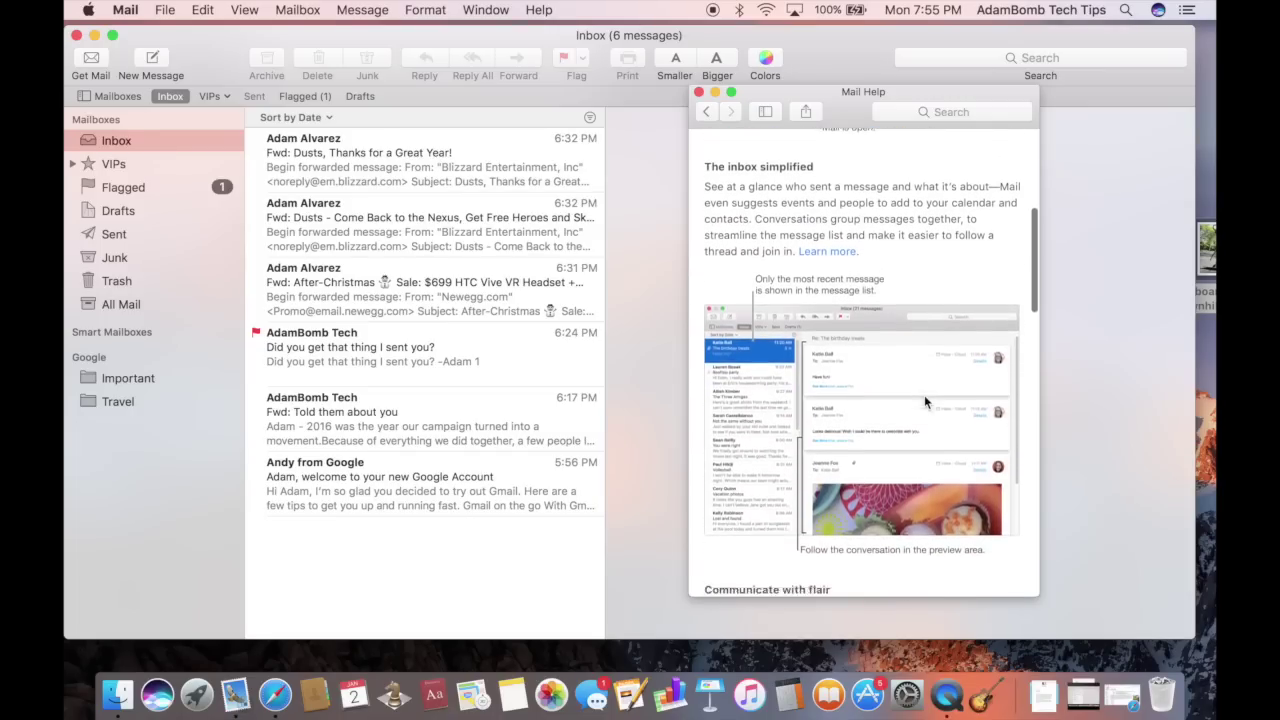
scroll(924, 400, up, 15)
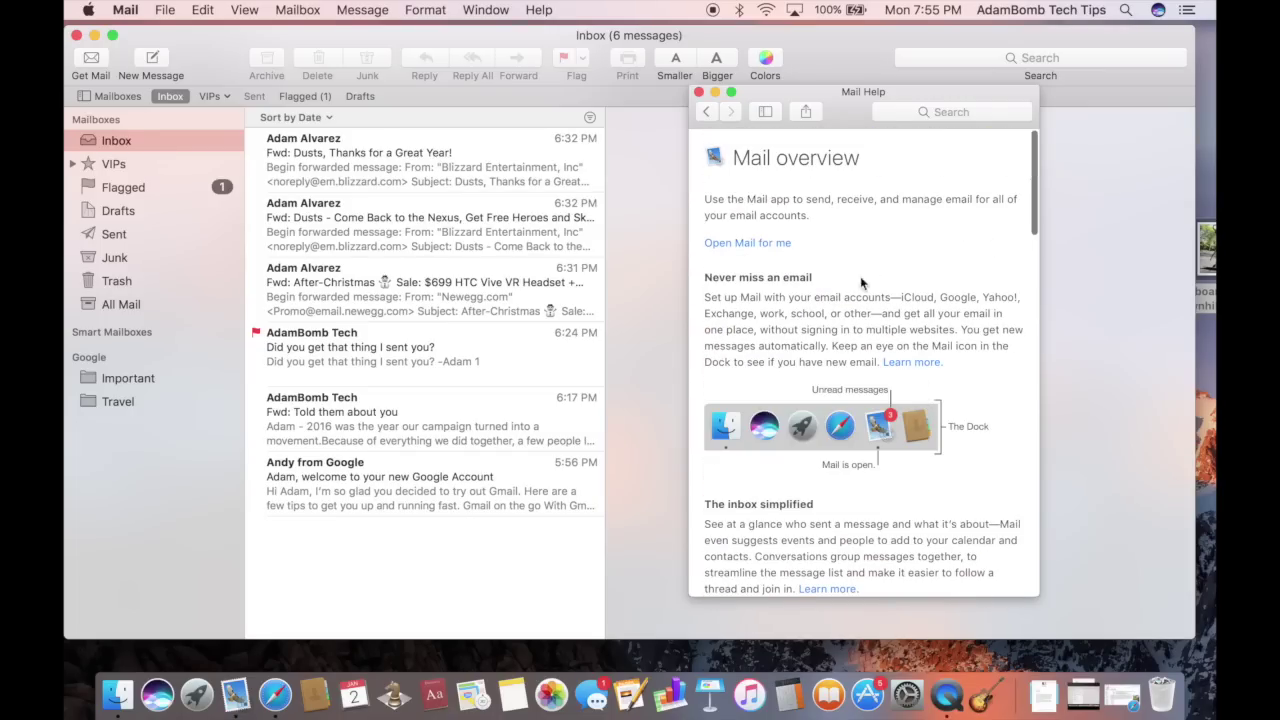
click(706, 112)
click(899, 477)
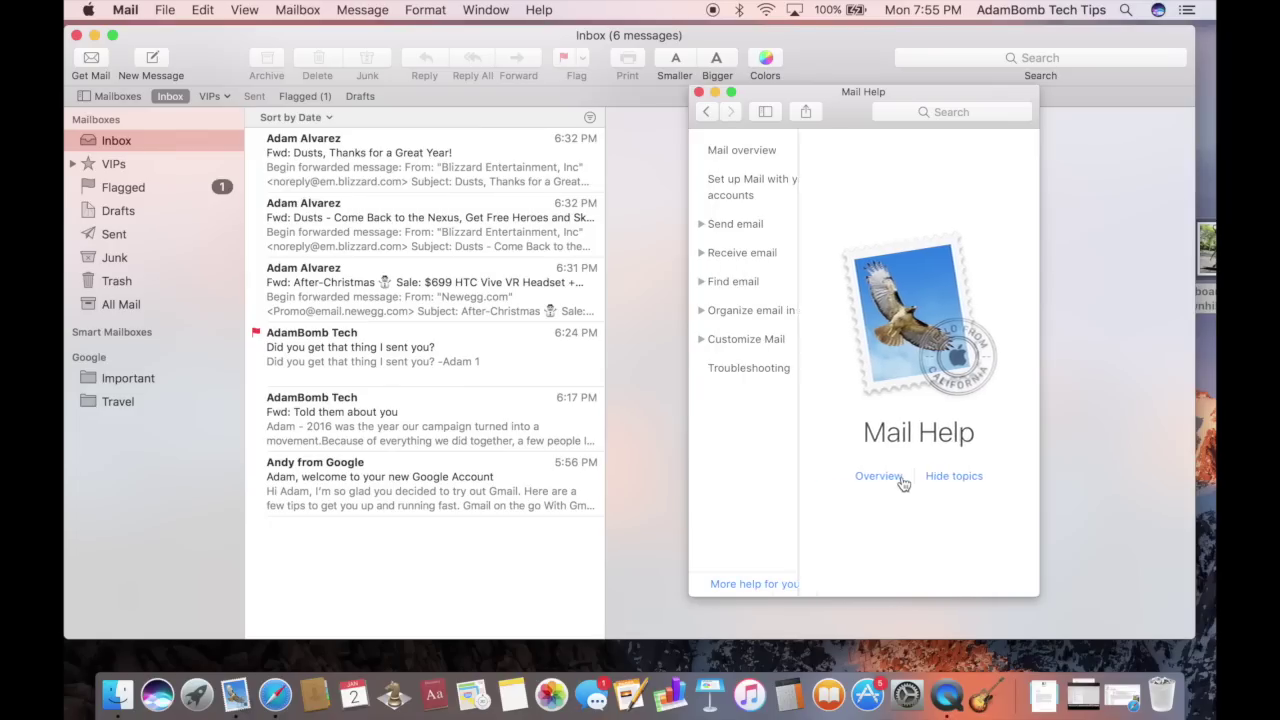
click(748, 229)
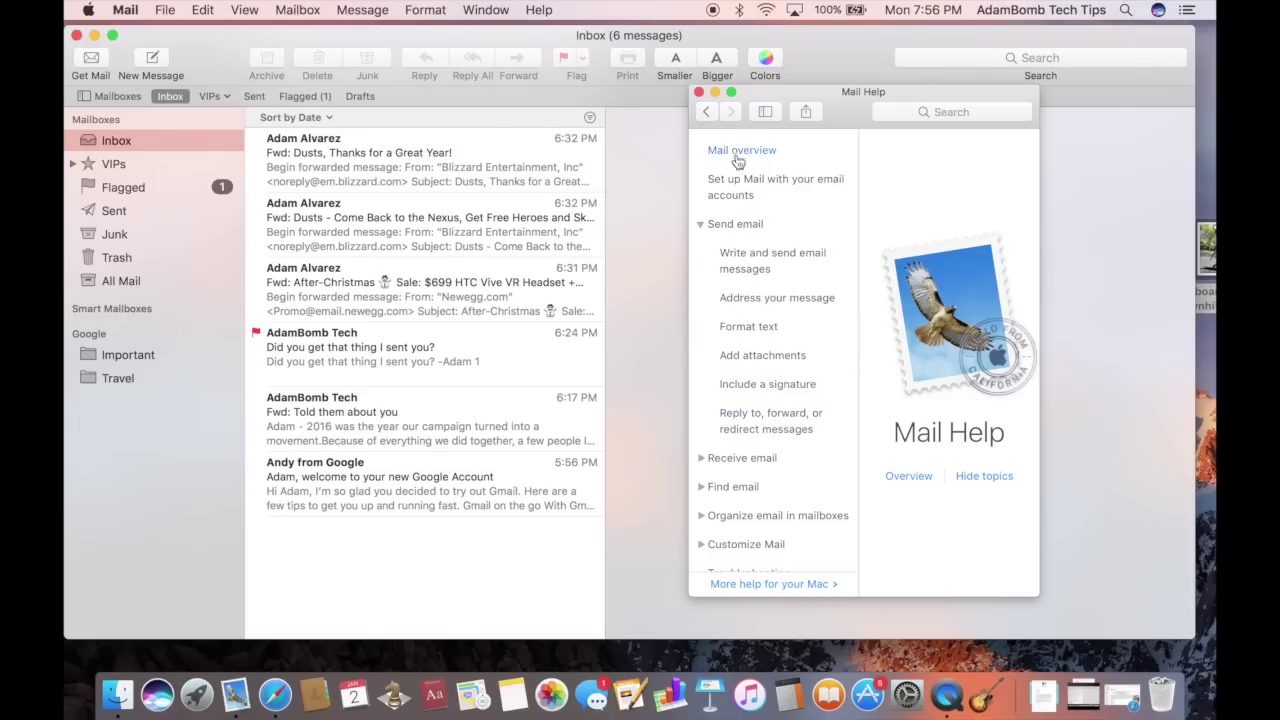
click(698, 92)
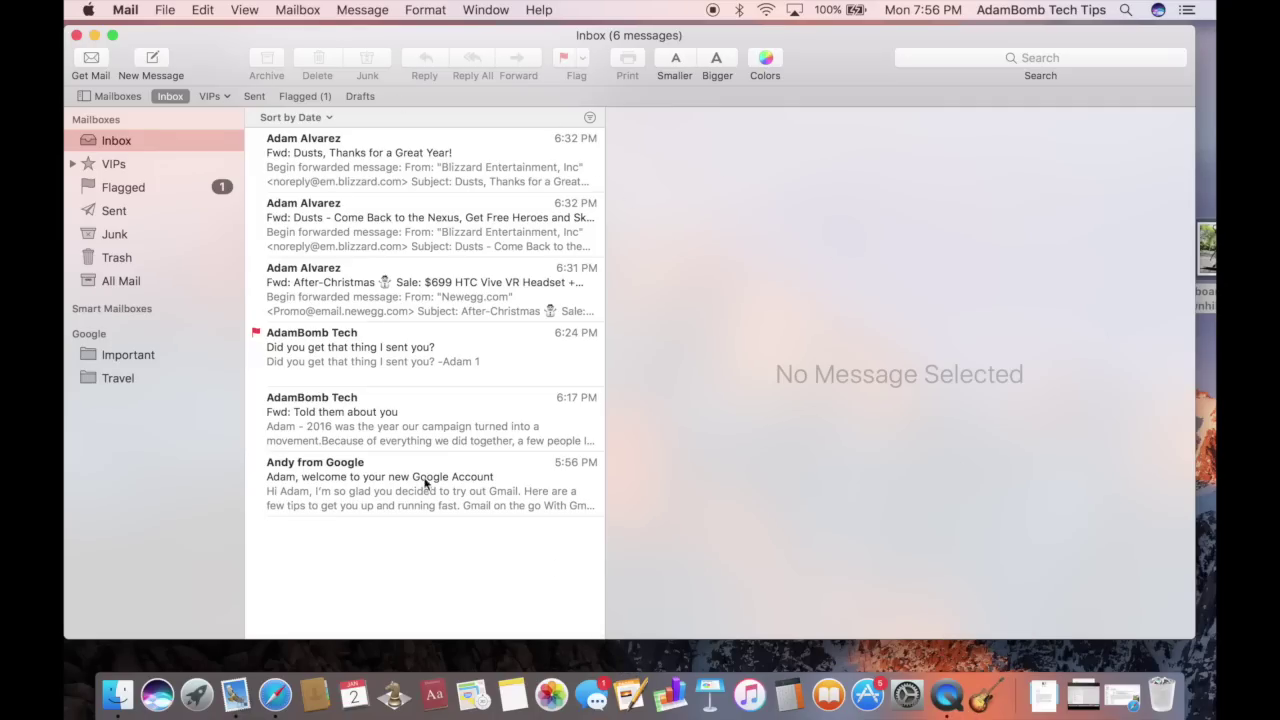
click(276, 695)
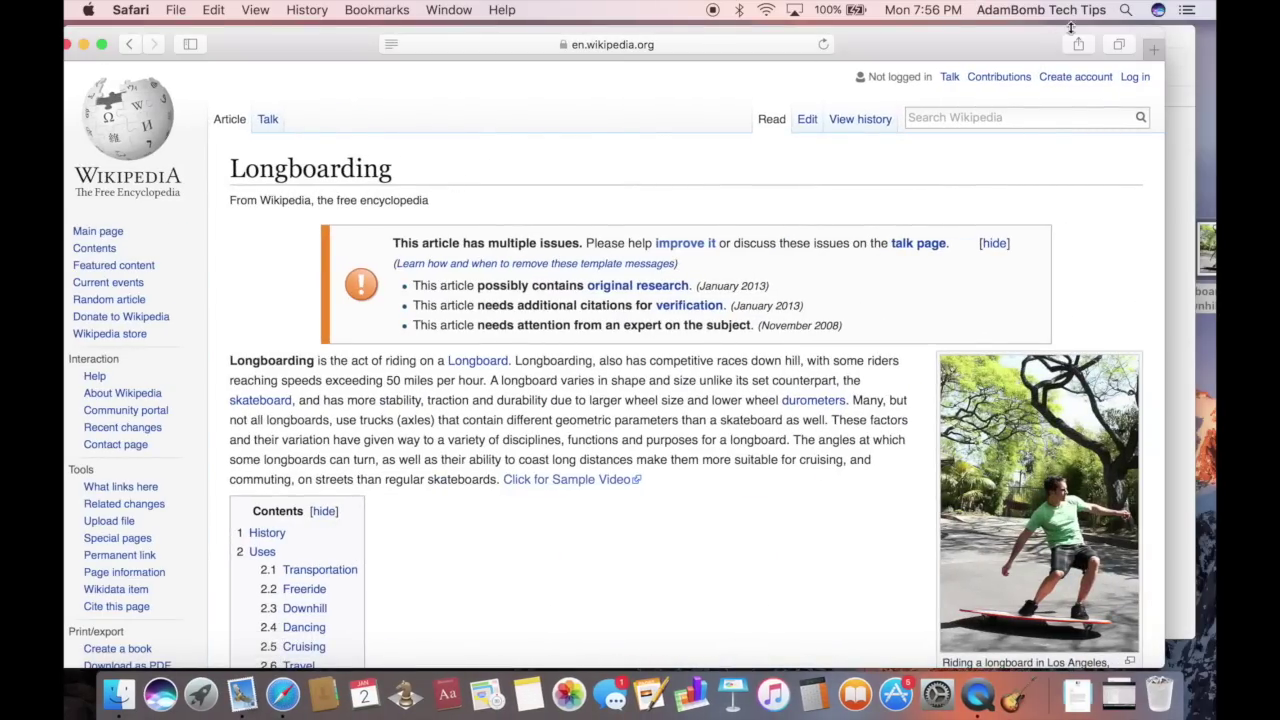
click(1079, 45)
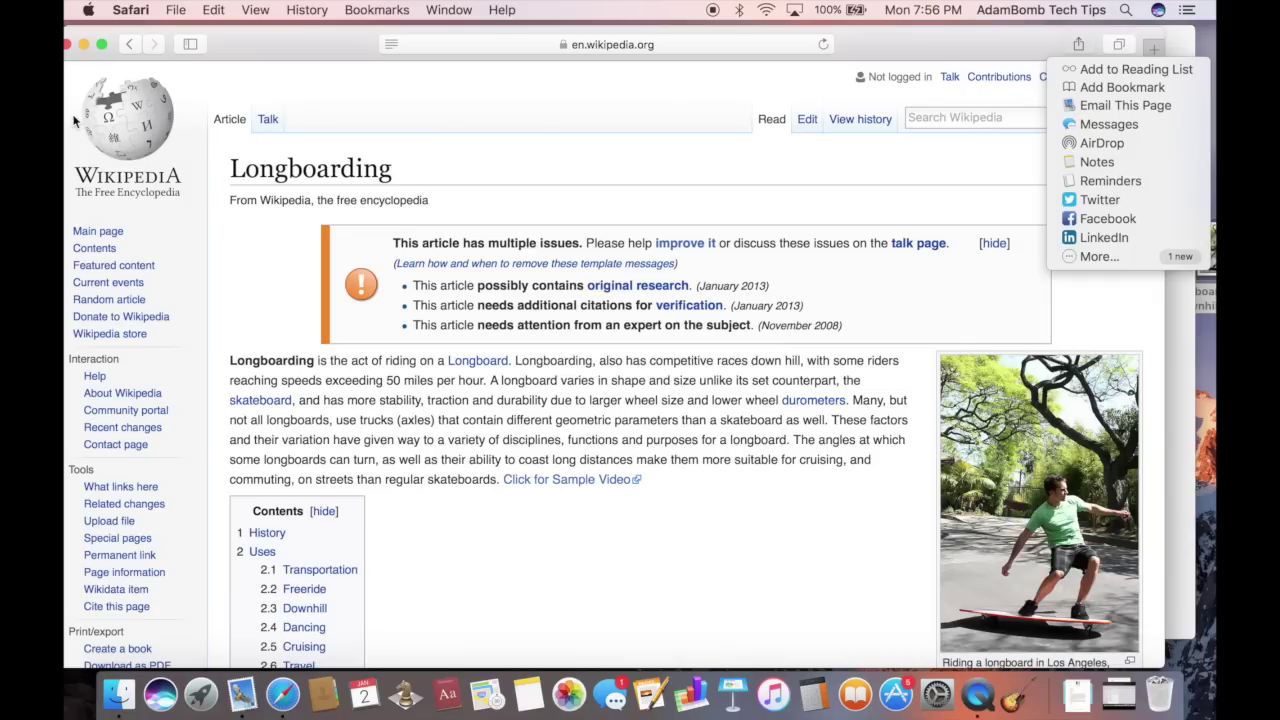
click(66, 45)
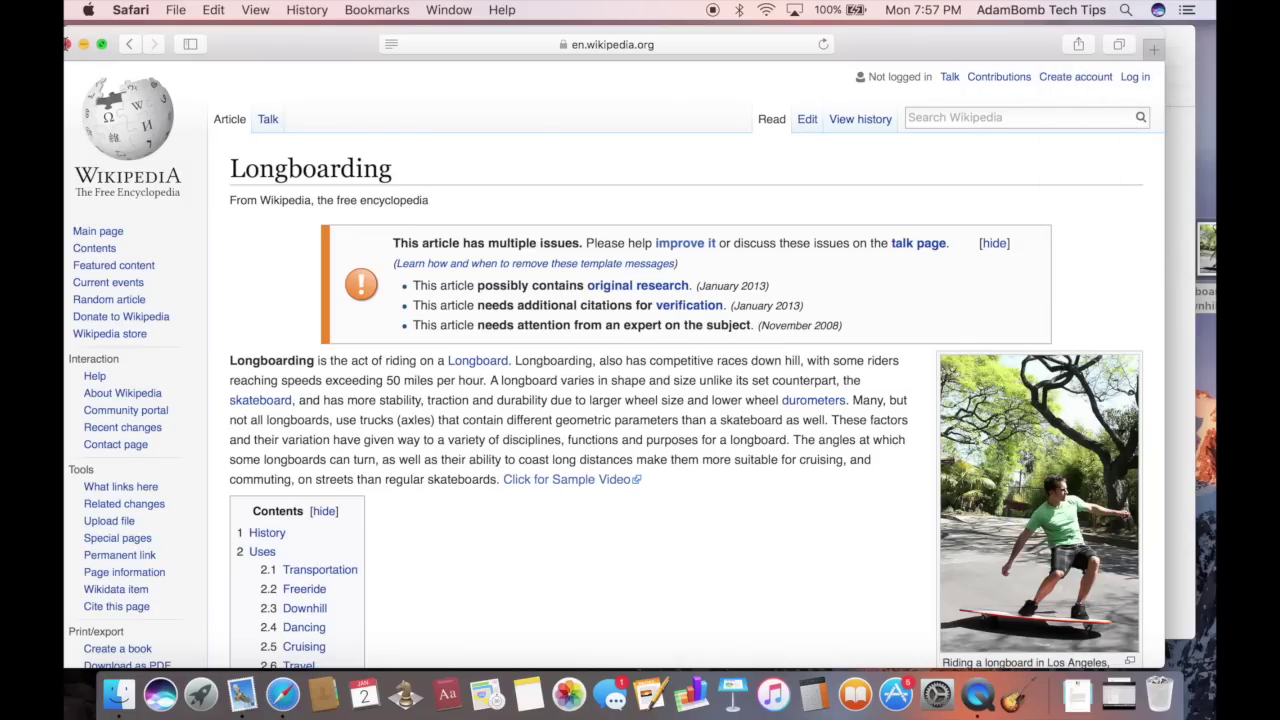
click(67, 44)
click(180, 46)
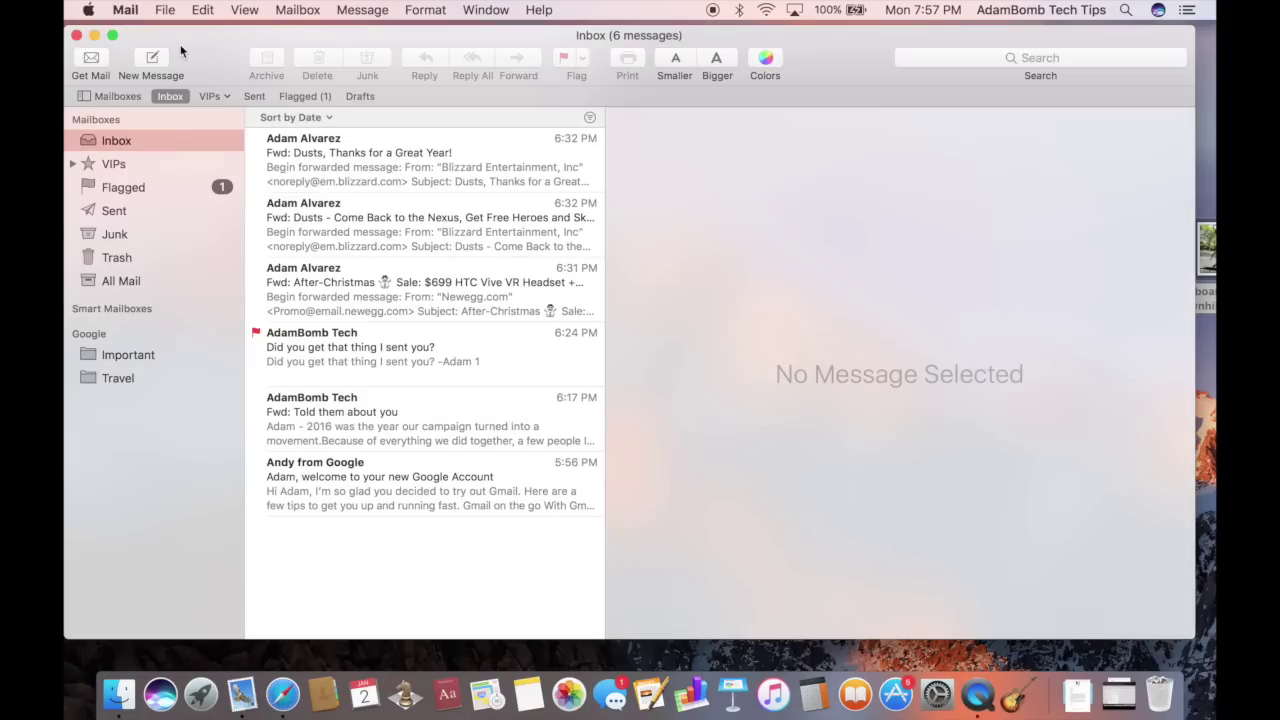